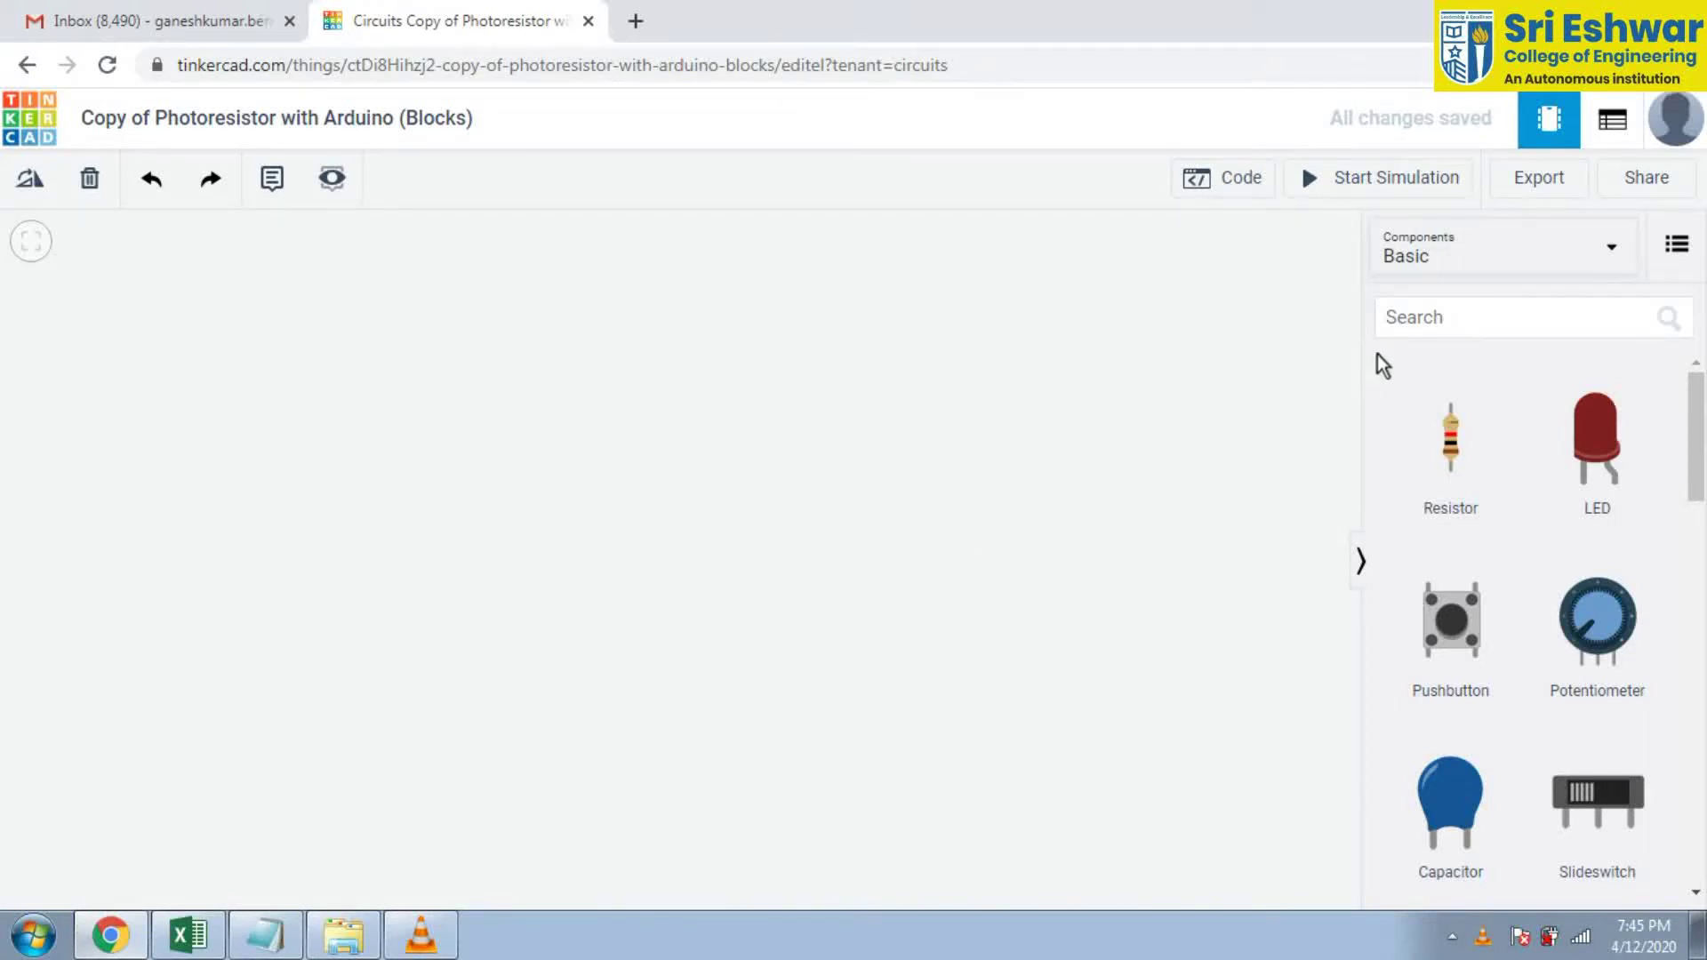
Step: Search 'arduino' in Components and place an Arduino Uno R3 board on the canvas
text(ard)
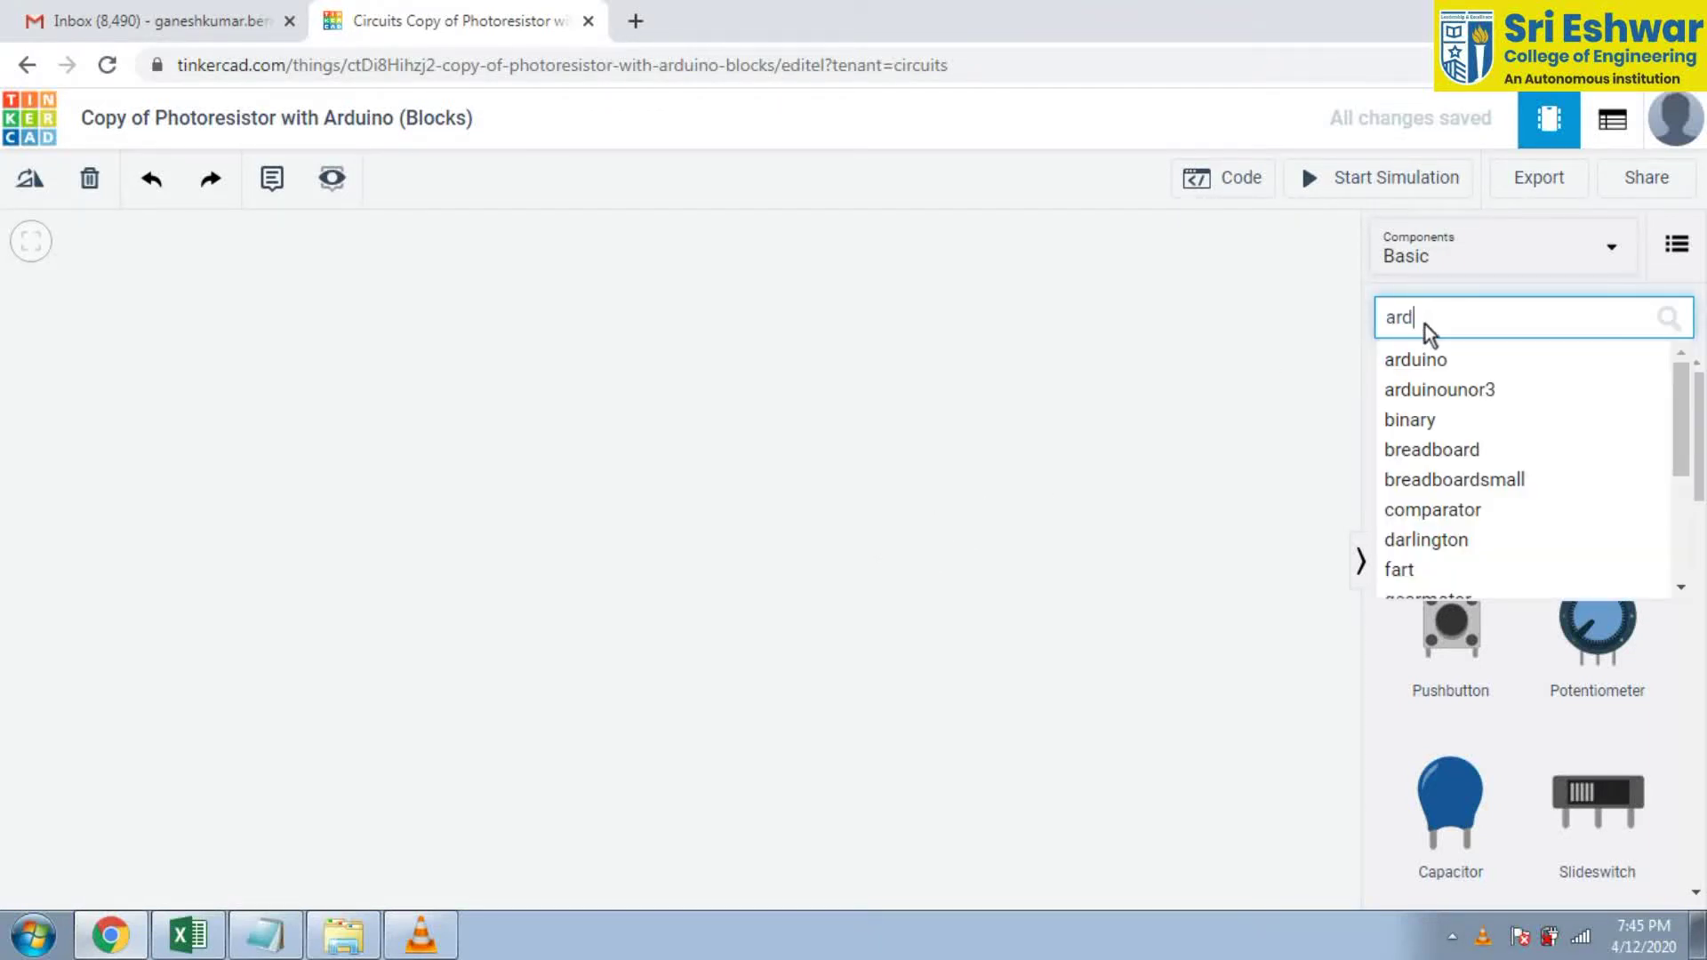
click(1429, 359)
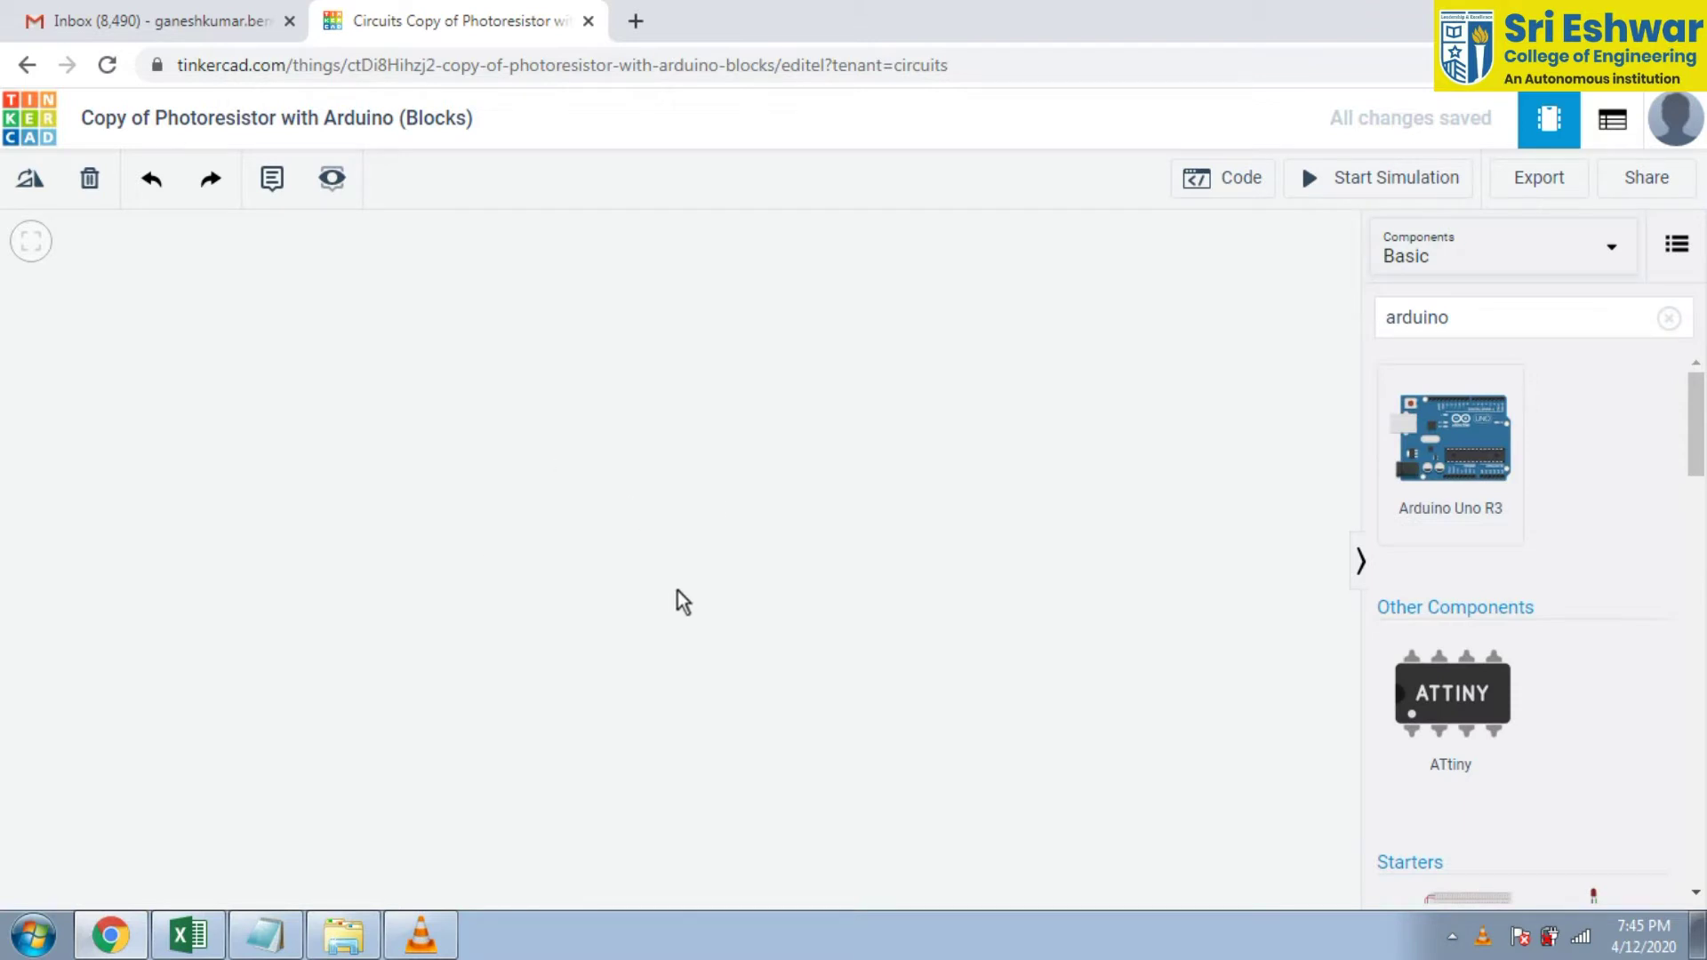
click(731, 541)
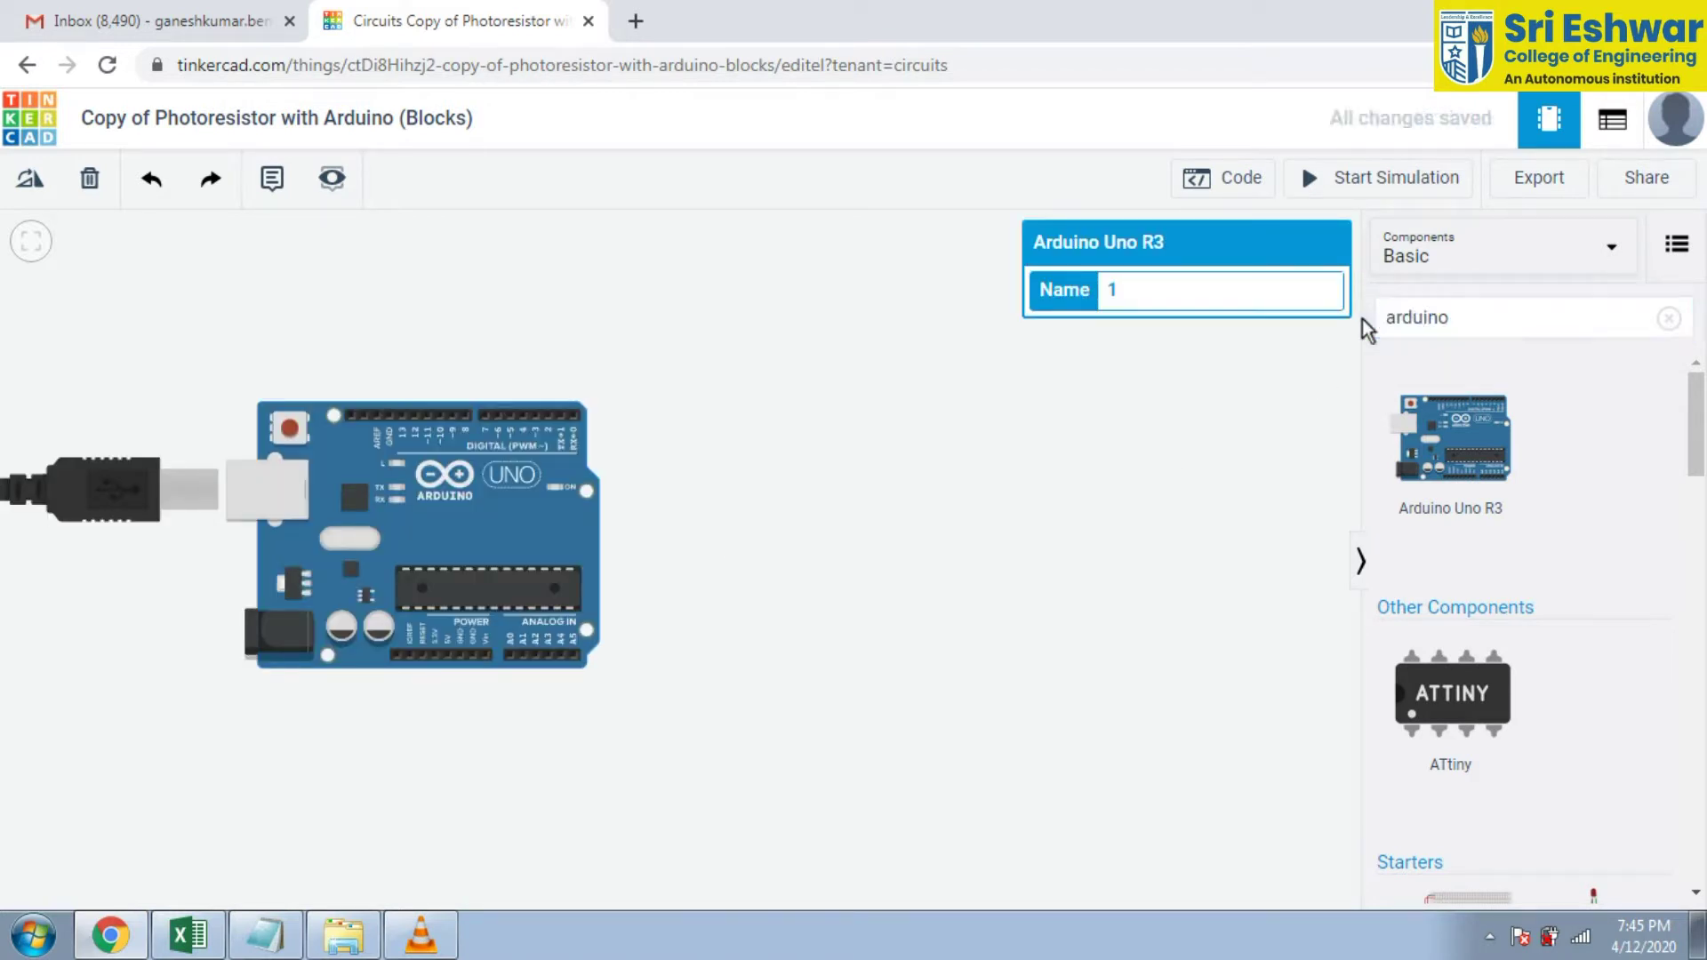
click(1392, 322)
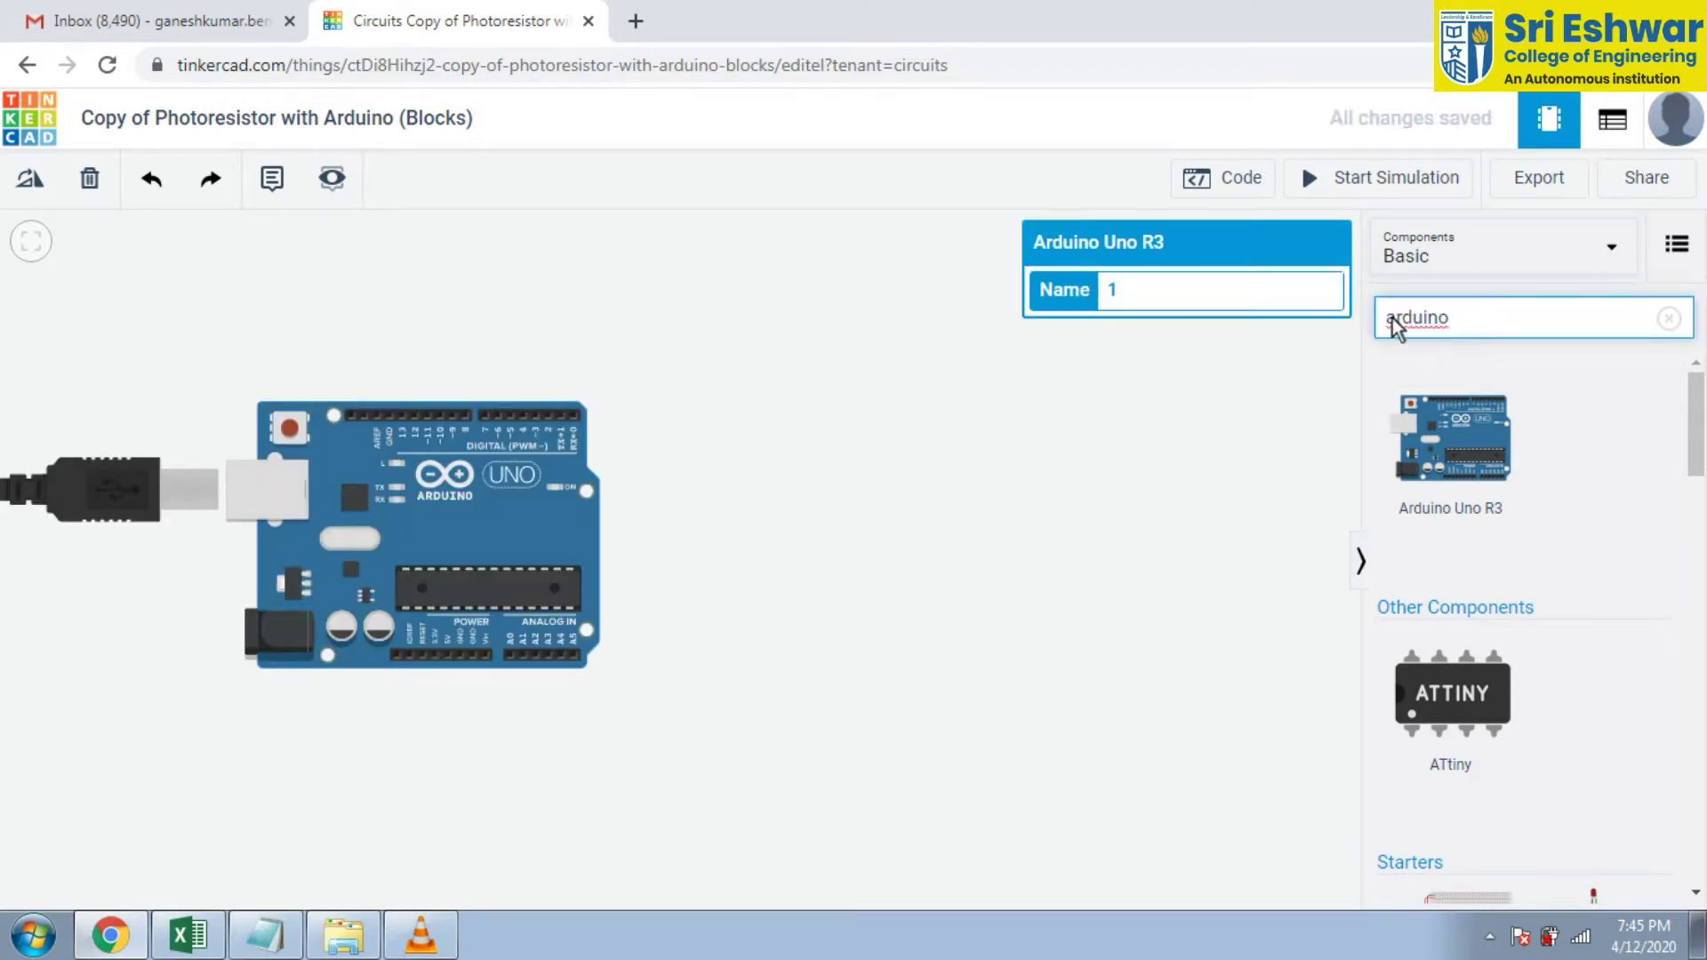
Step: Search 'breadboard' and place a Breadboard Small on the canvas
text(bre)
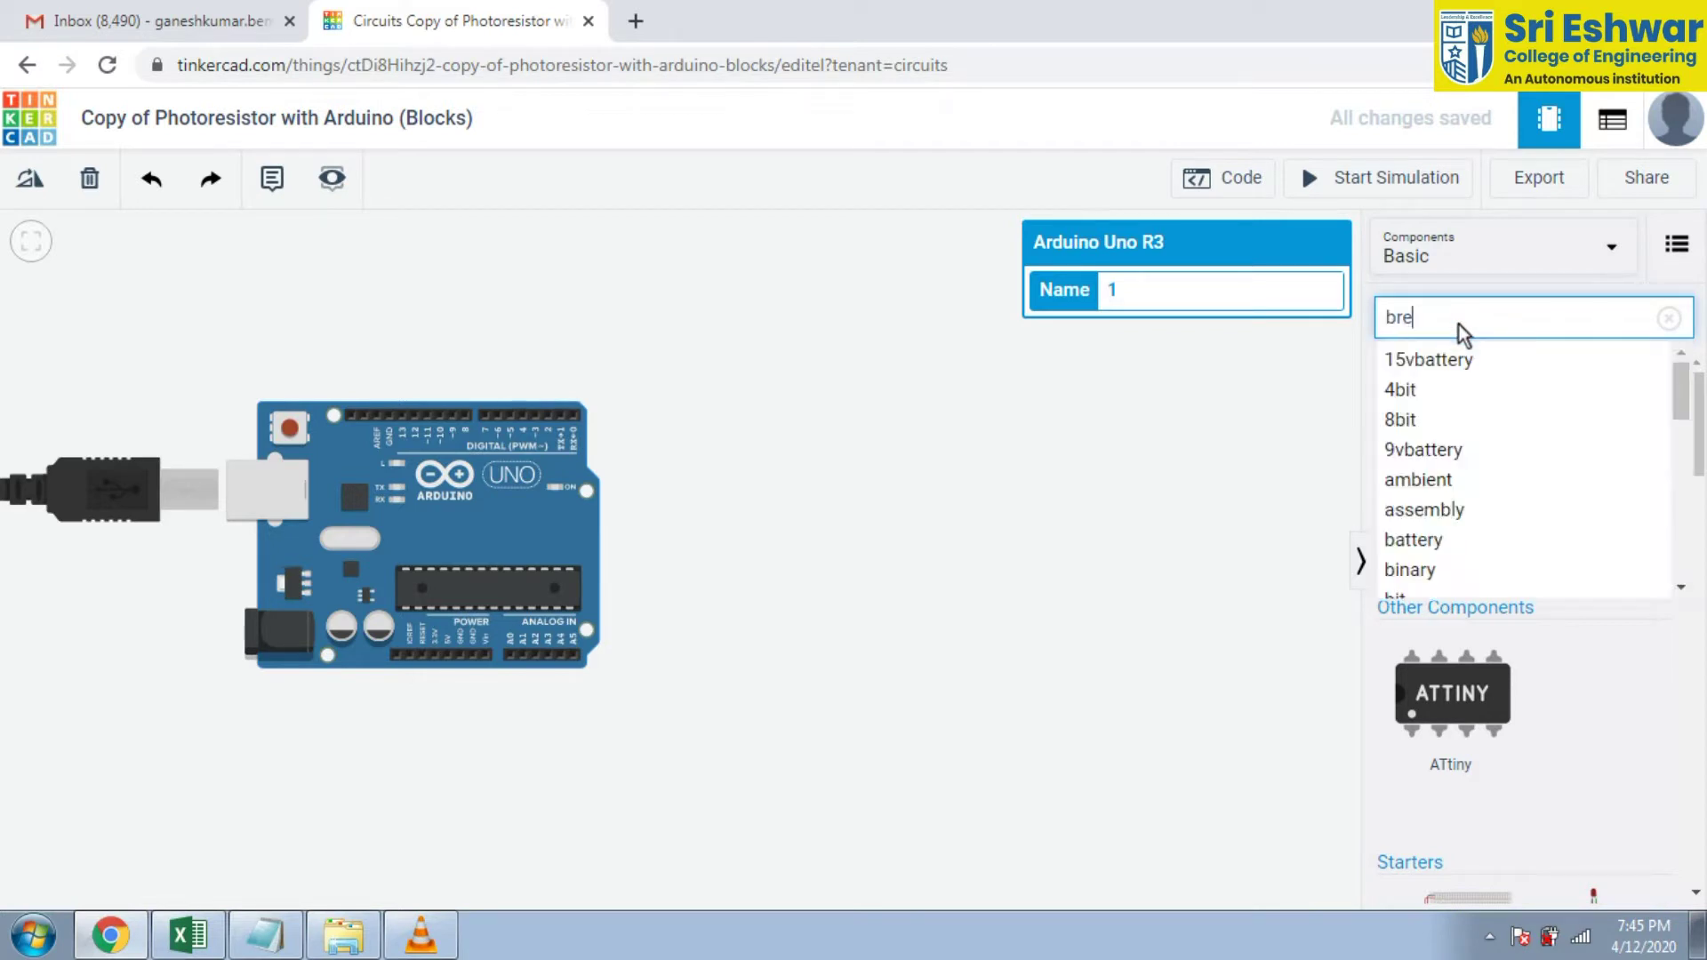
click(1451, 363)
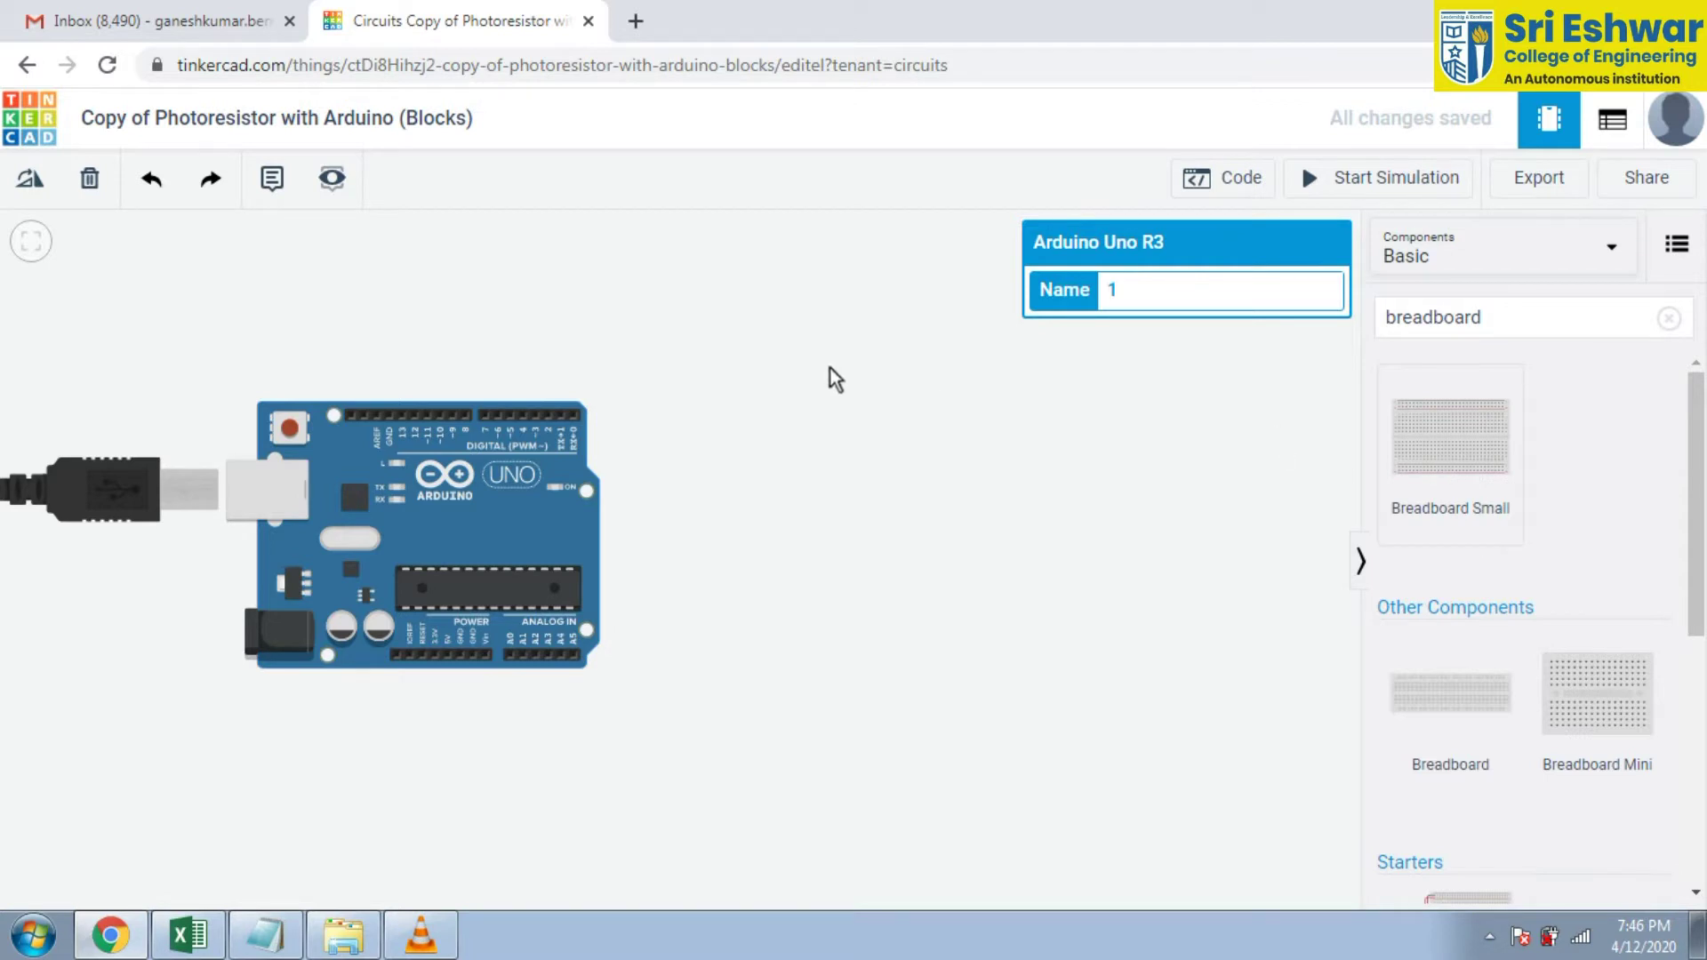
click(882, 440)
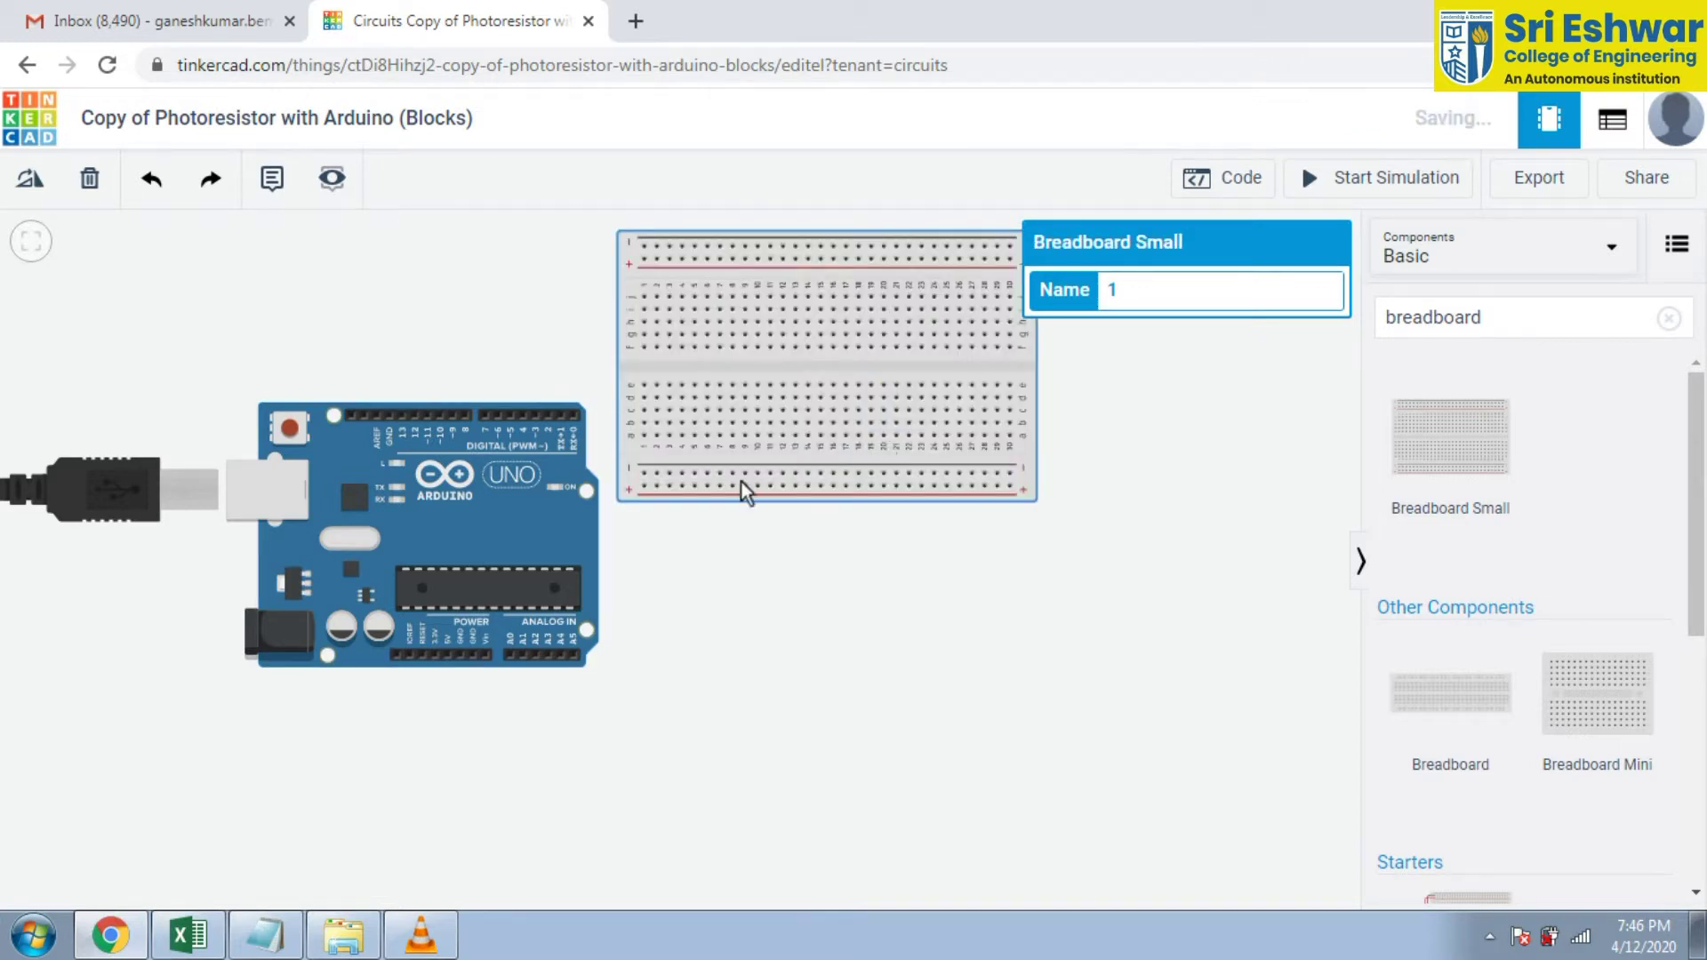
click(658, 542)
Step: Drag the Arduino Uno board down below the breadboard
drag(522, 531, 681, 674)
click(1290, 332)
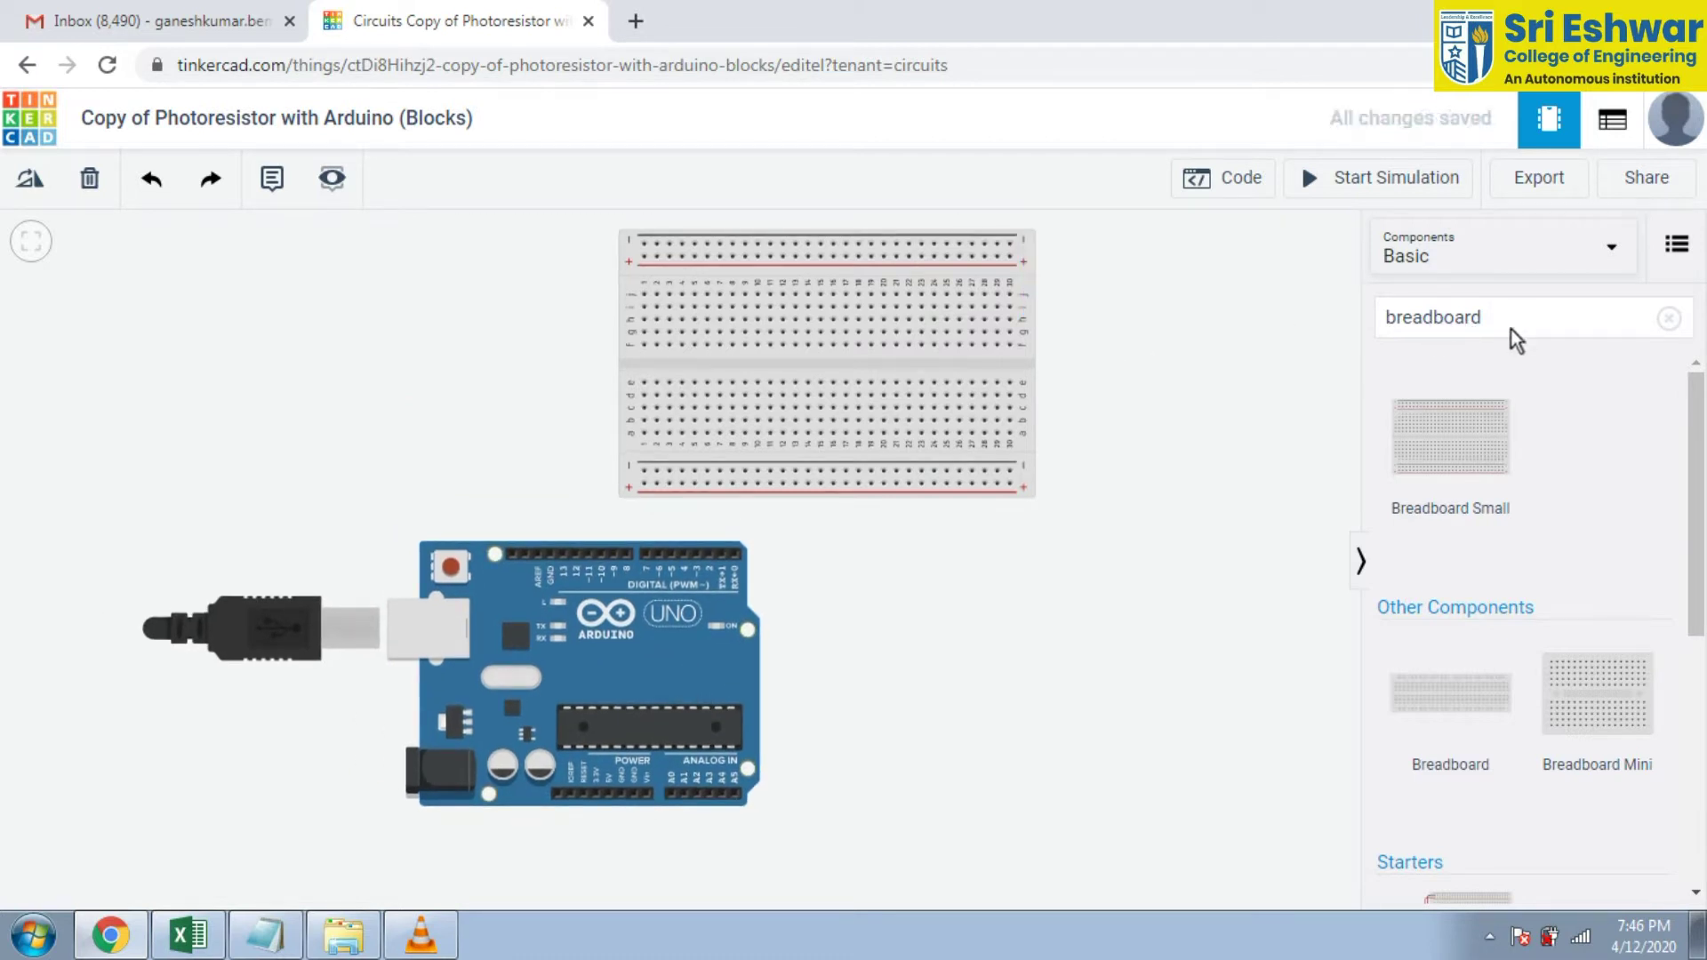
drag(1517, 329, 1385, 313)
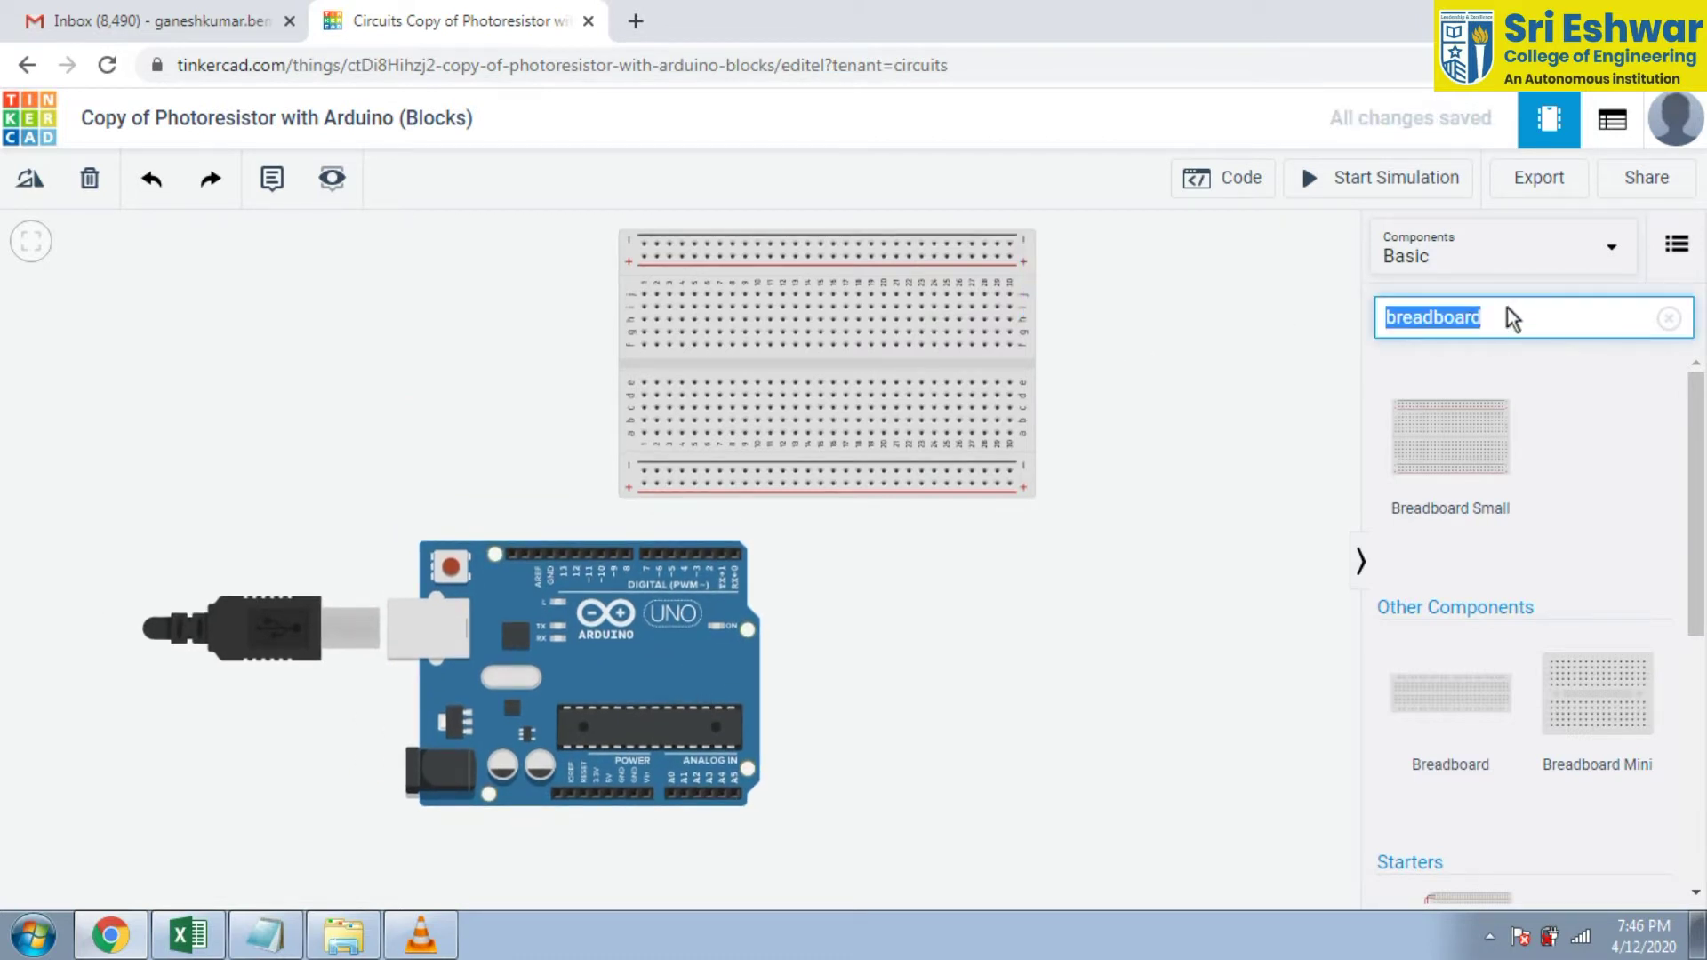
Step: Search 'led' and plug a red LED into the left side of the breadboard
text(led)
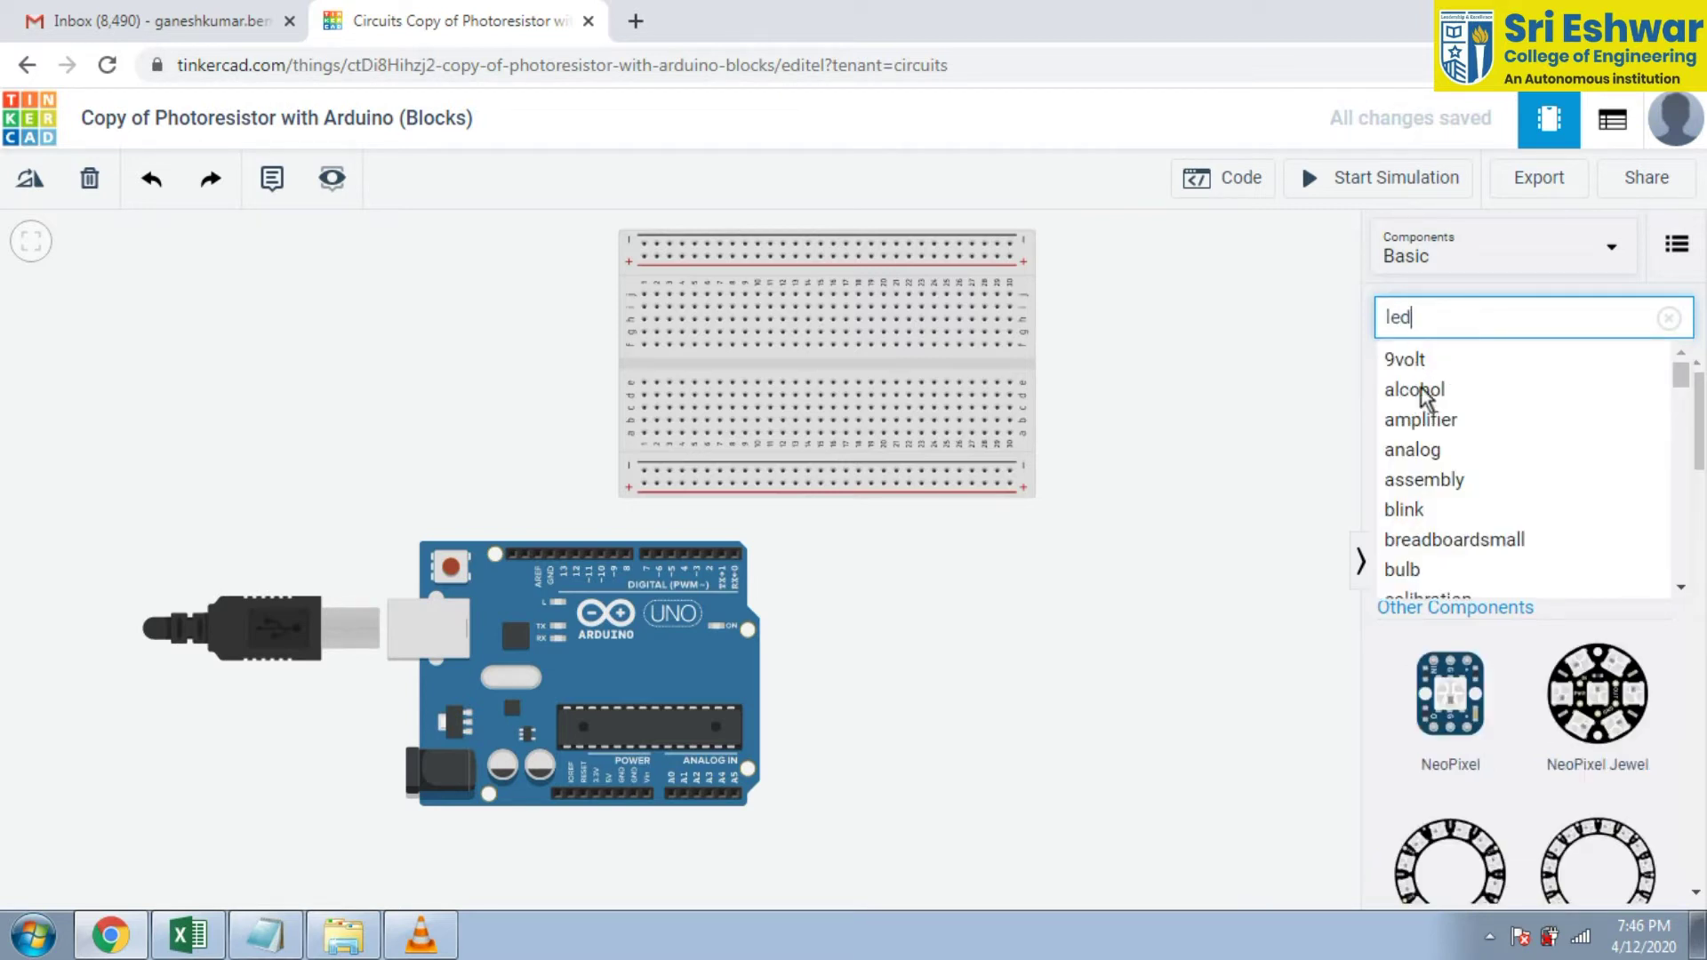
click(1414, 366)
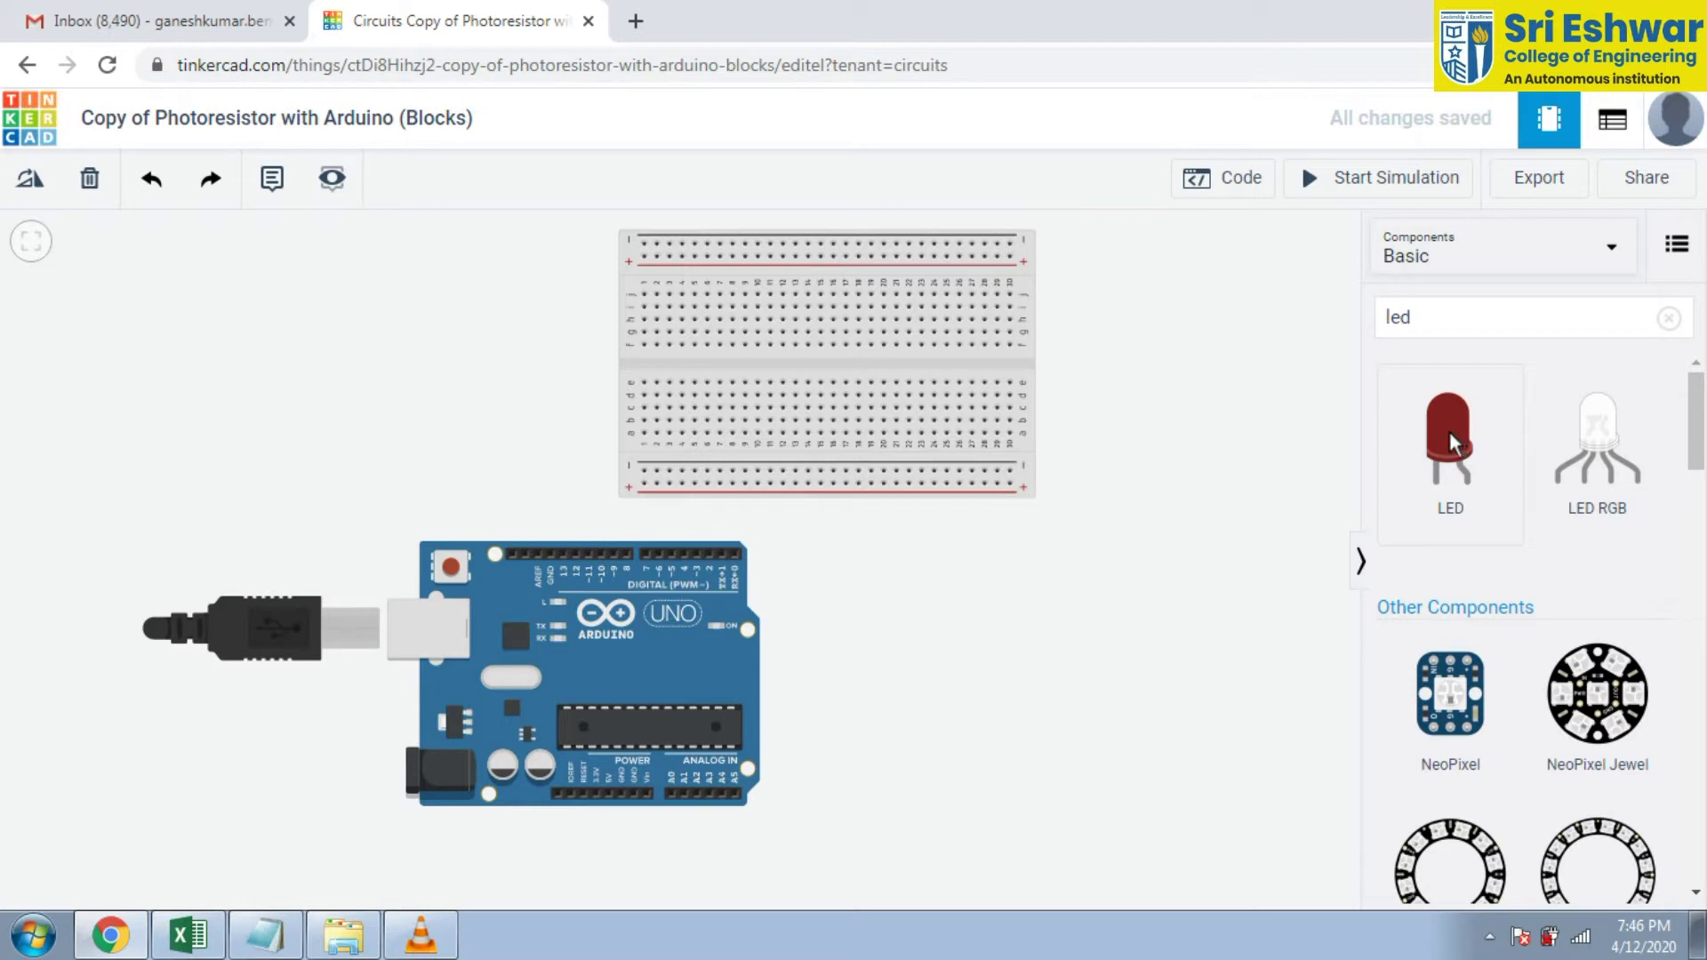
drag(1451, 442, 728, 388)
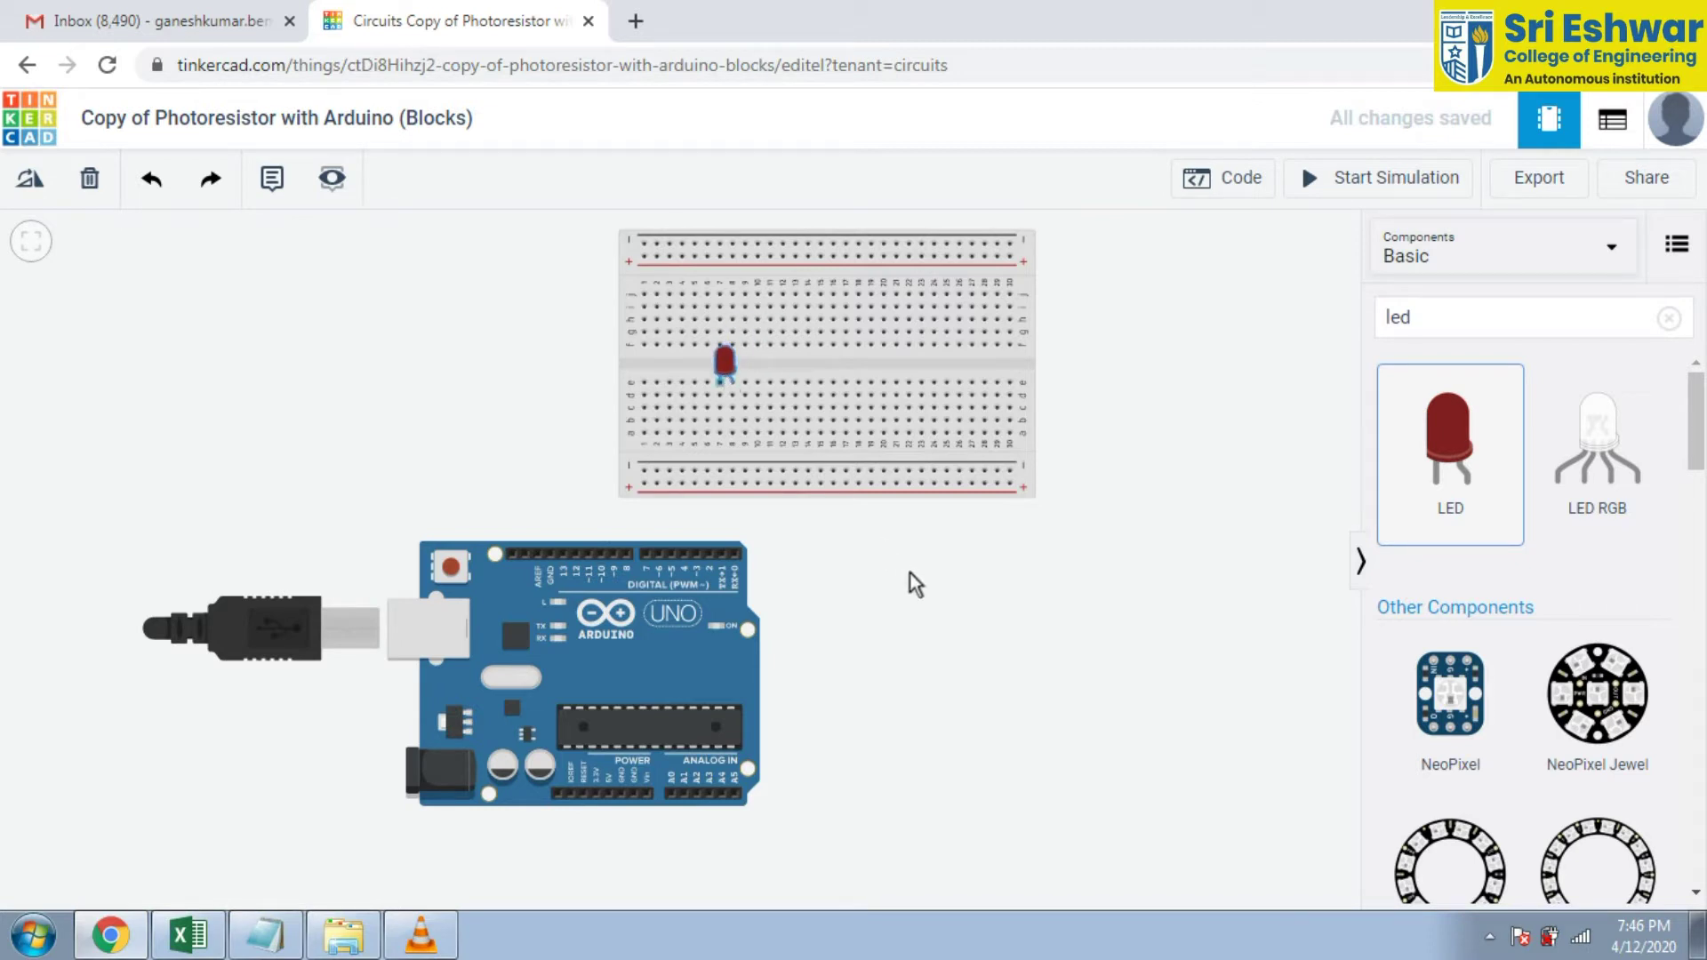
click(934, 591)
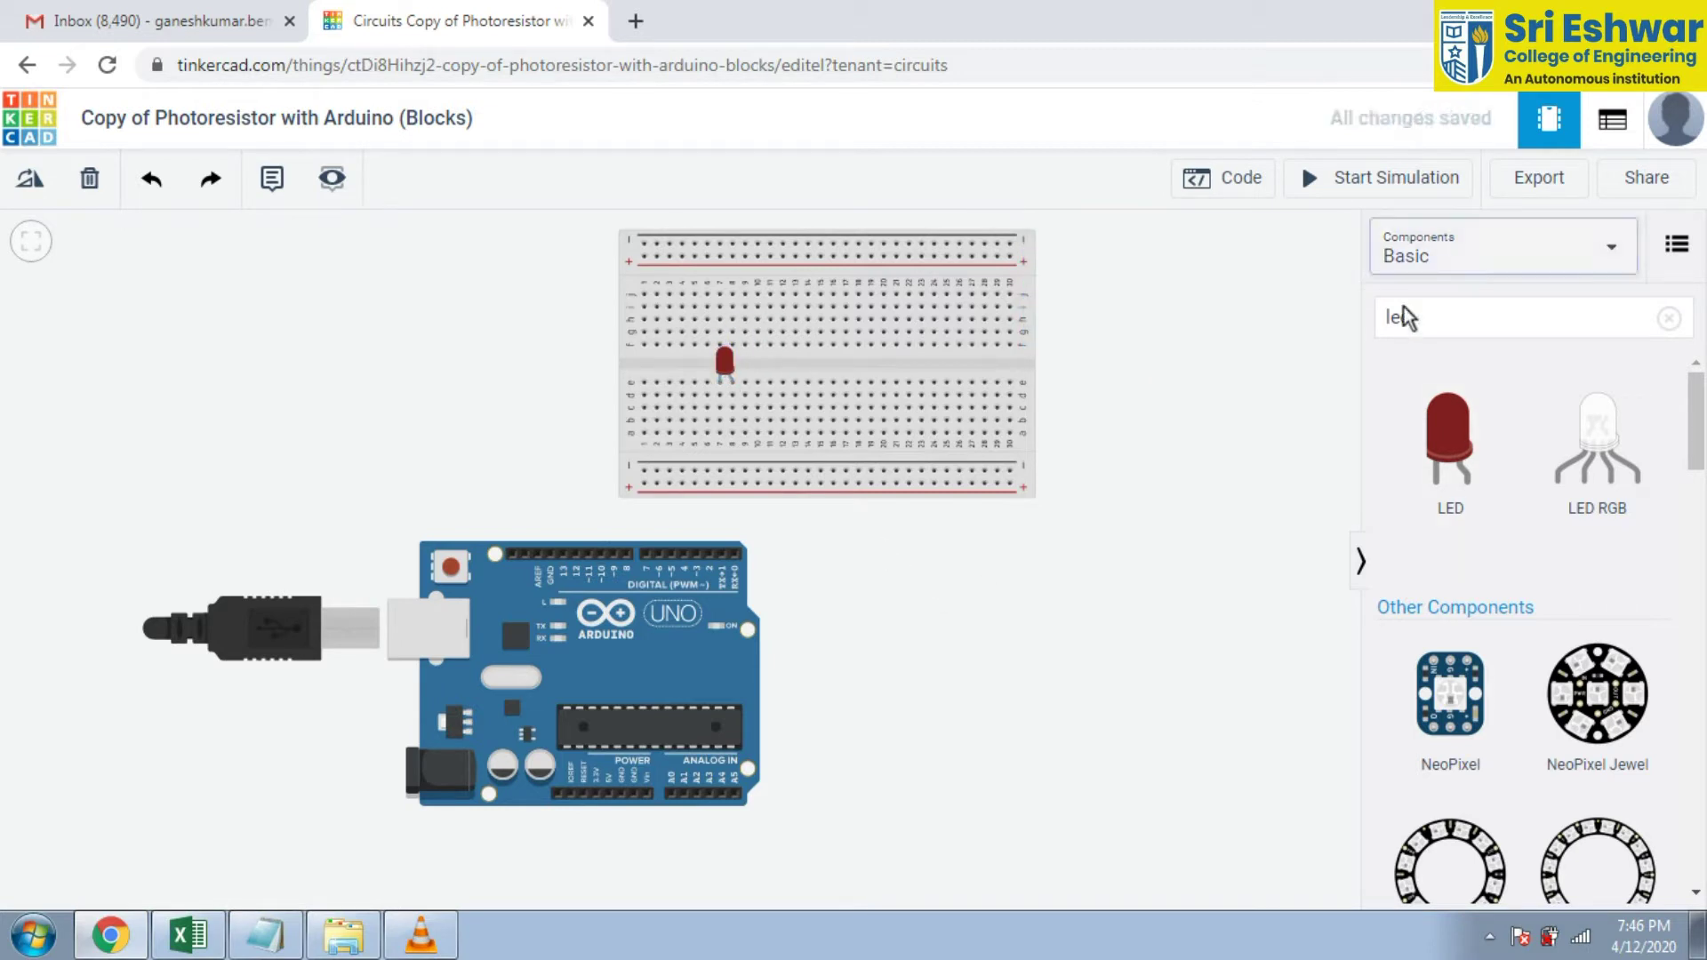
drag(1412, 330, 1380, 333)
Step: Search 'photoresistor' and plug one into the breadboard just right of the LED
text(pho)
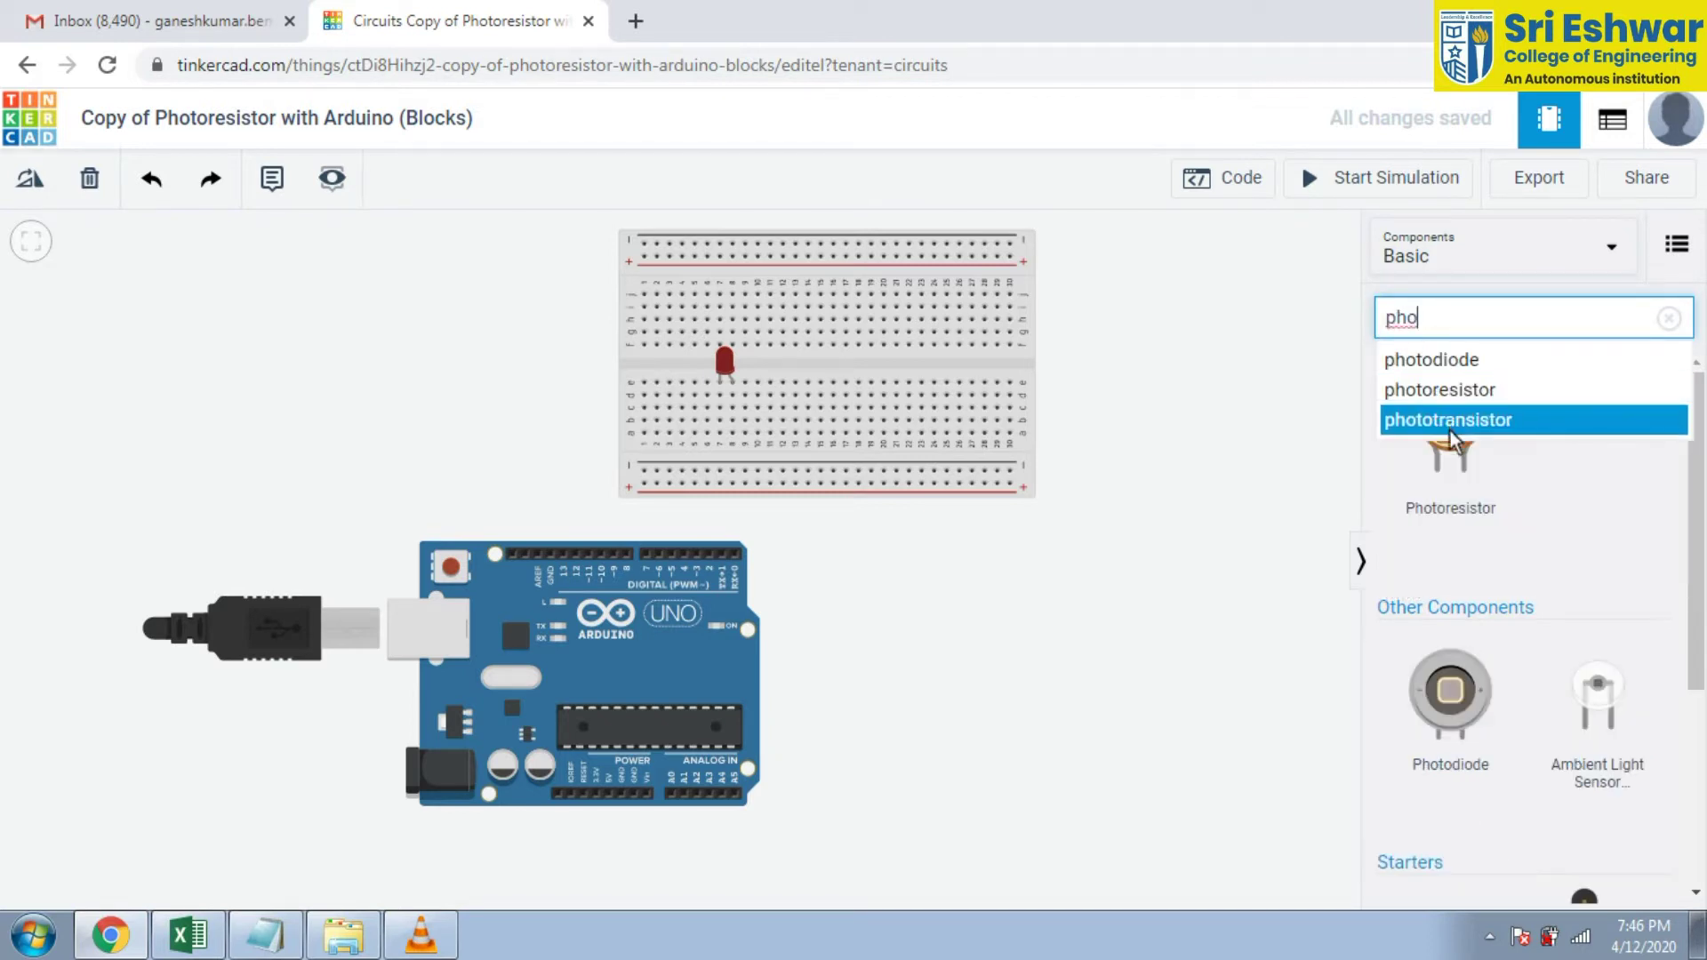
key(Return)
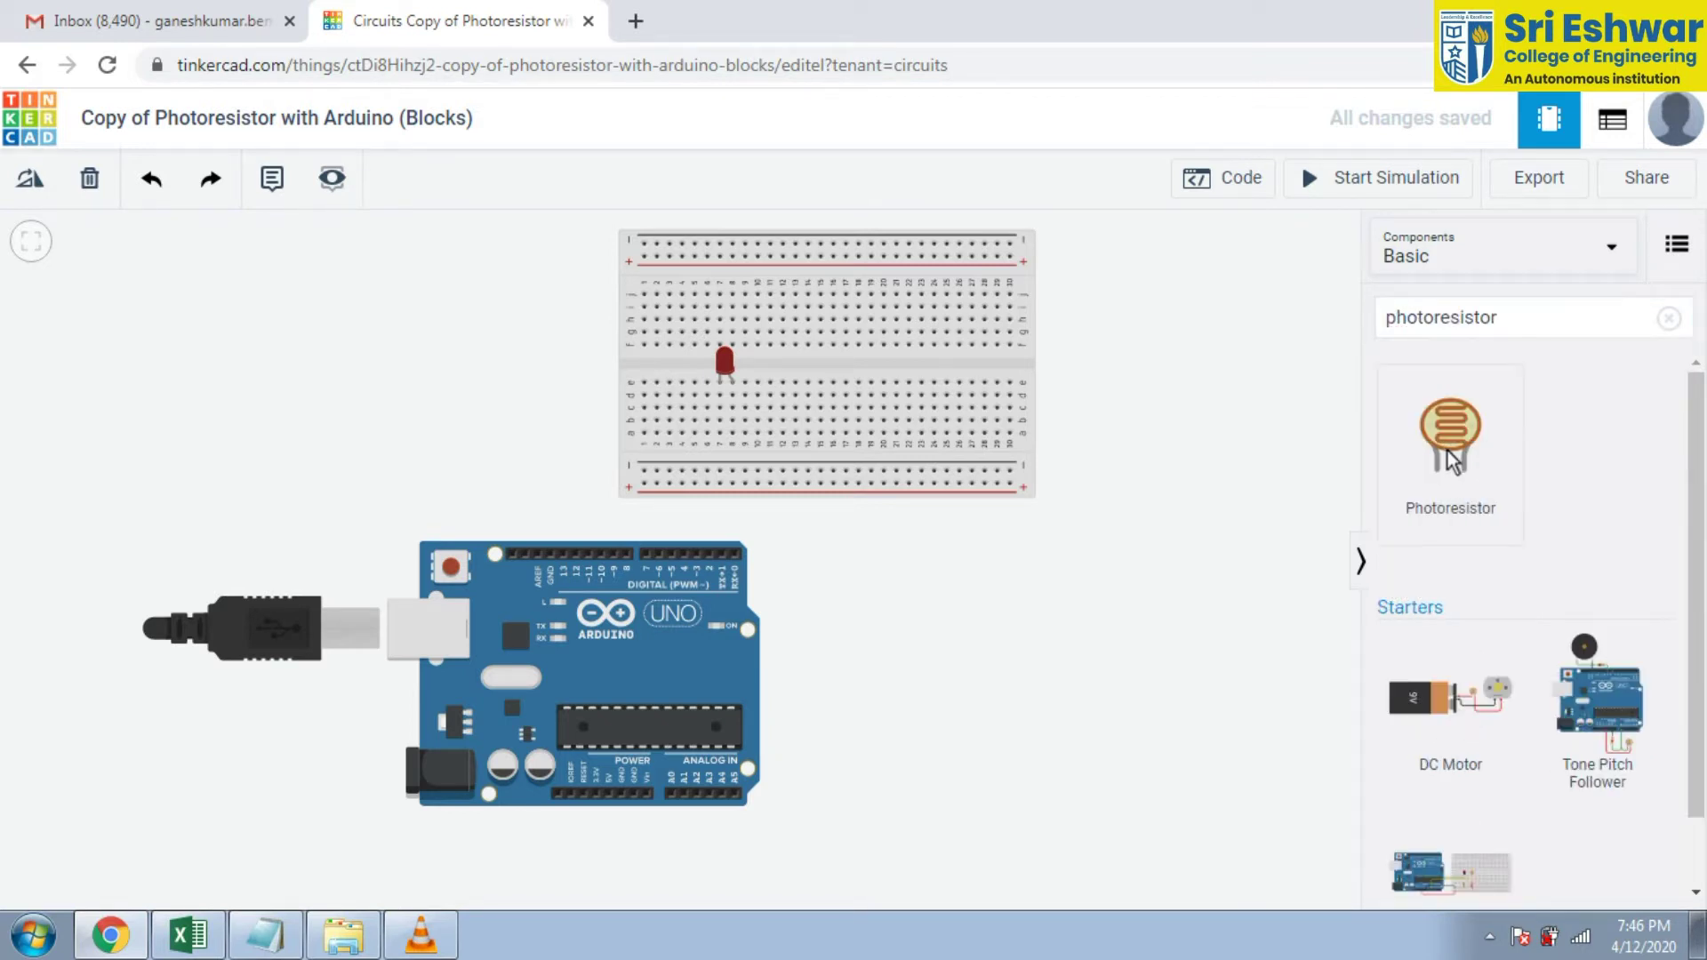
drag(1447, 444, 854, 383)
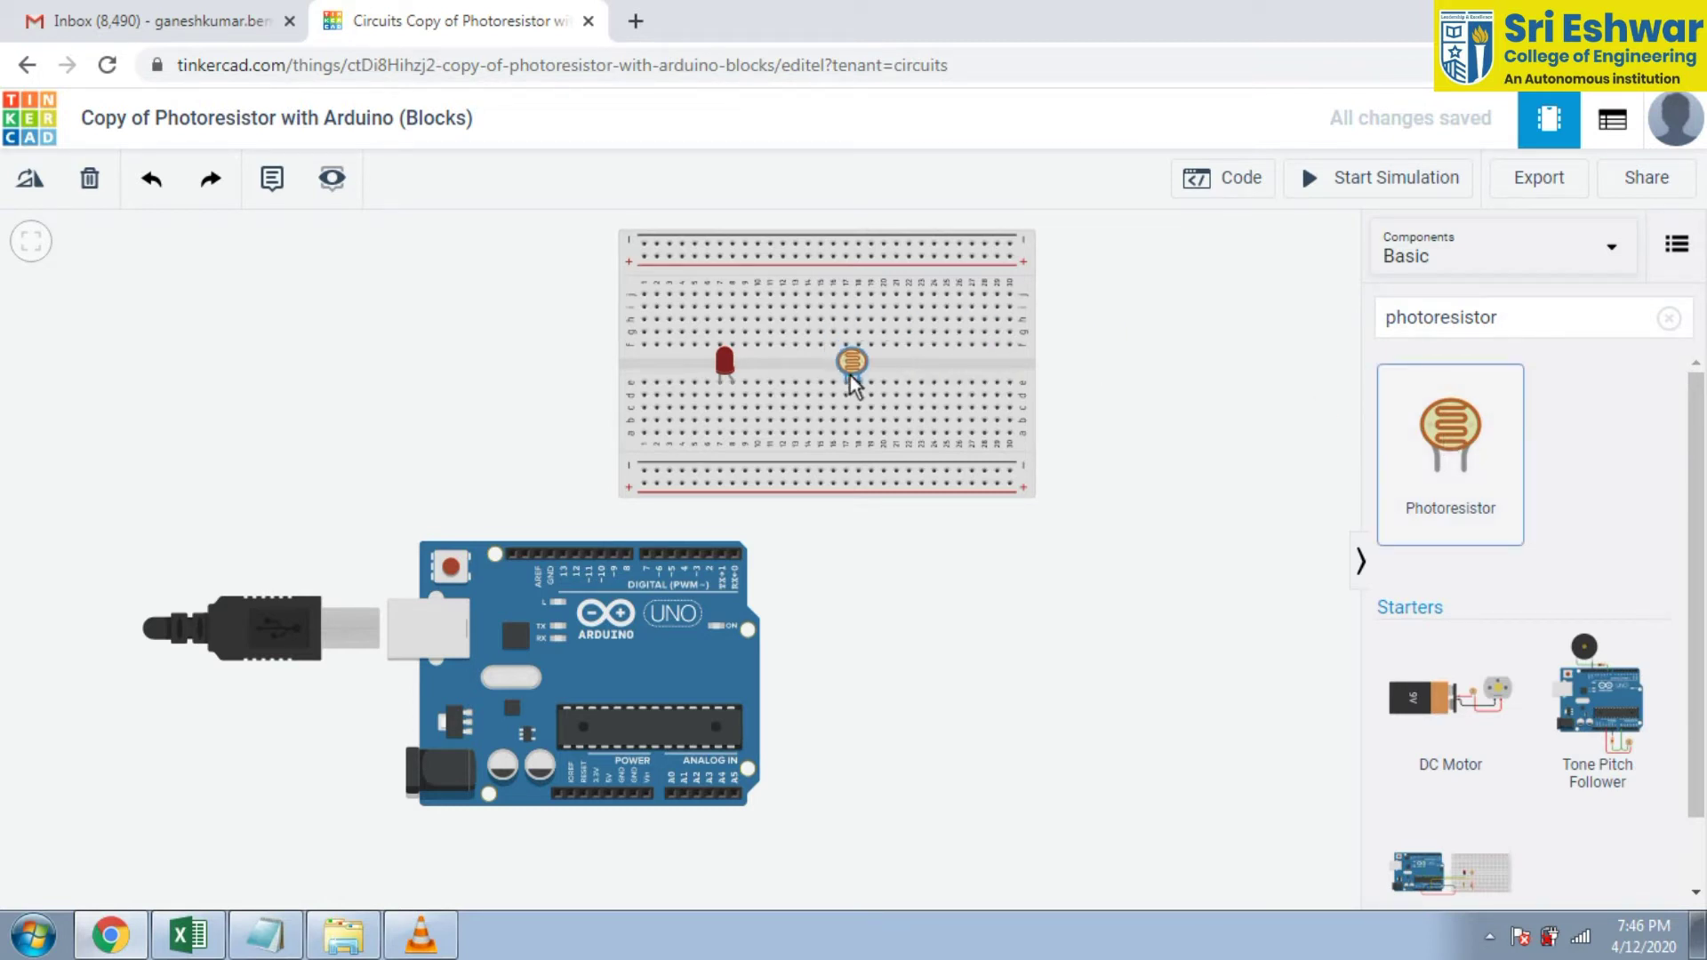
drag(1269, 418, 1268, 409)
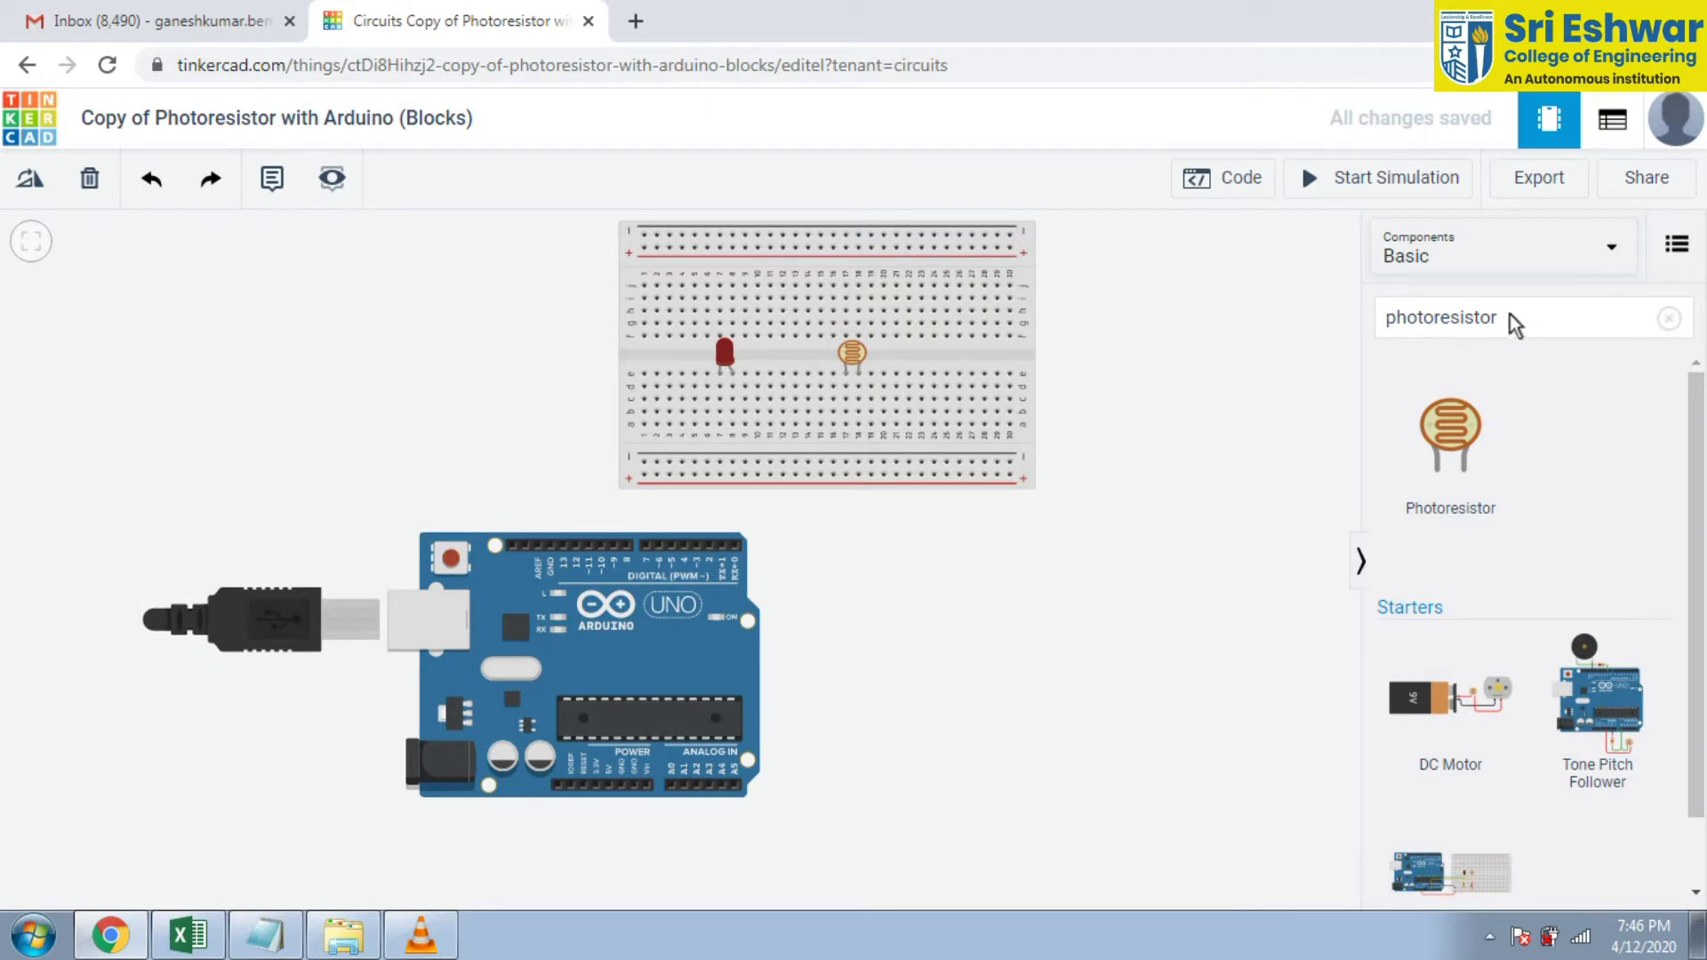
drag(1509, 323, 1342, 316)
click(1348, 317)
click(1227, 178)
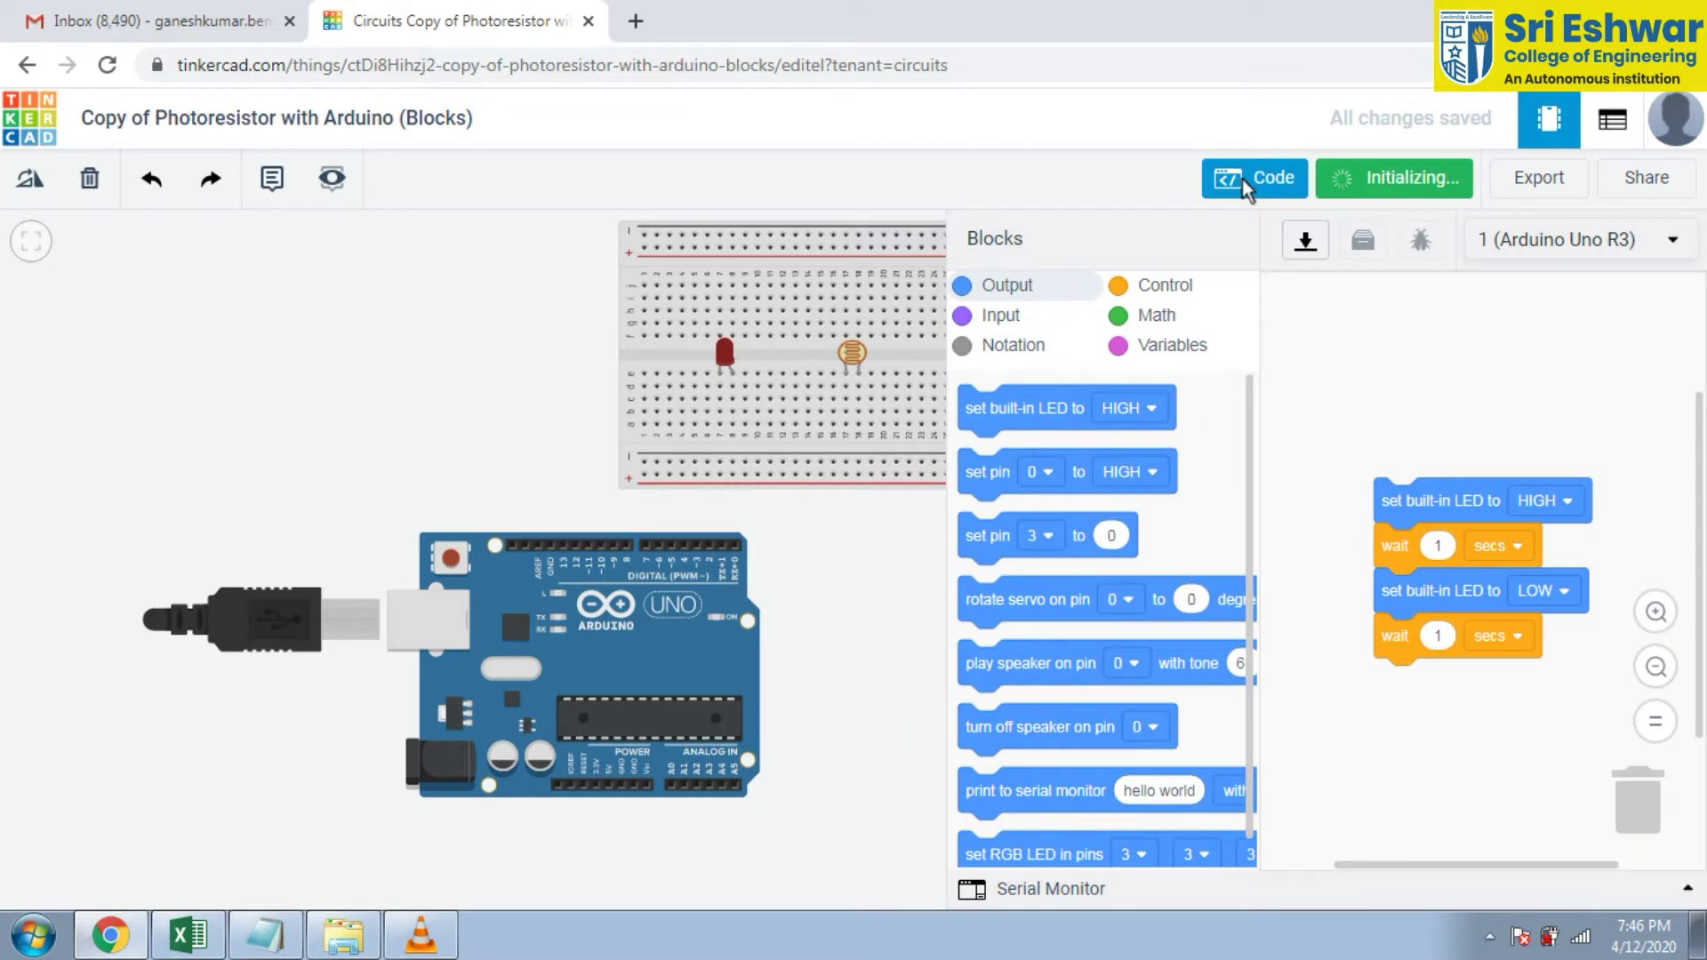
click(1283, 180)
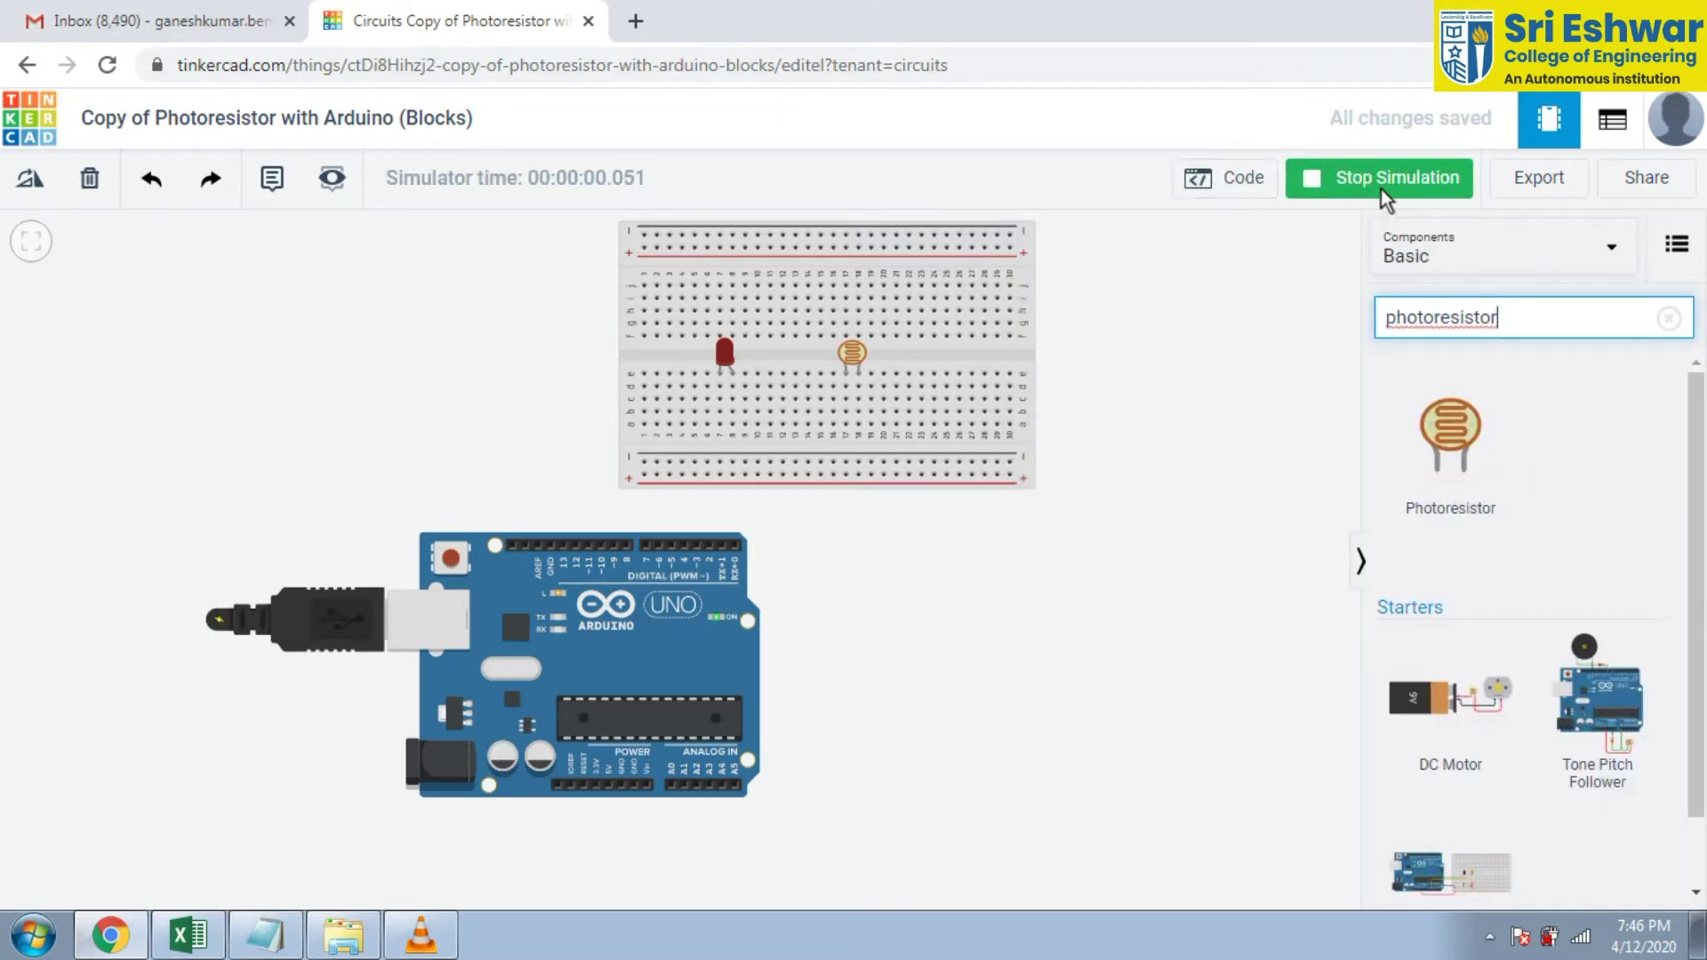
click(1377, 182)
click(1501, 325)
drag(1501, 324, 1352, 321)
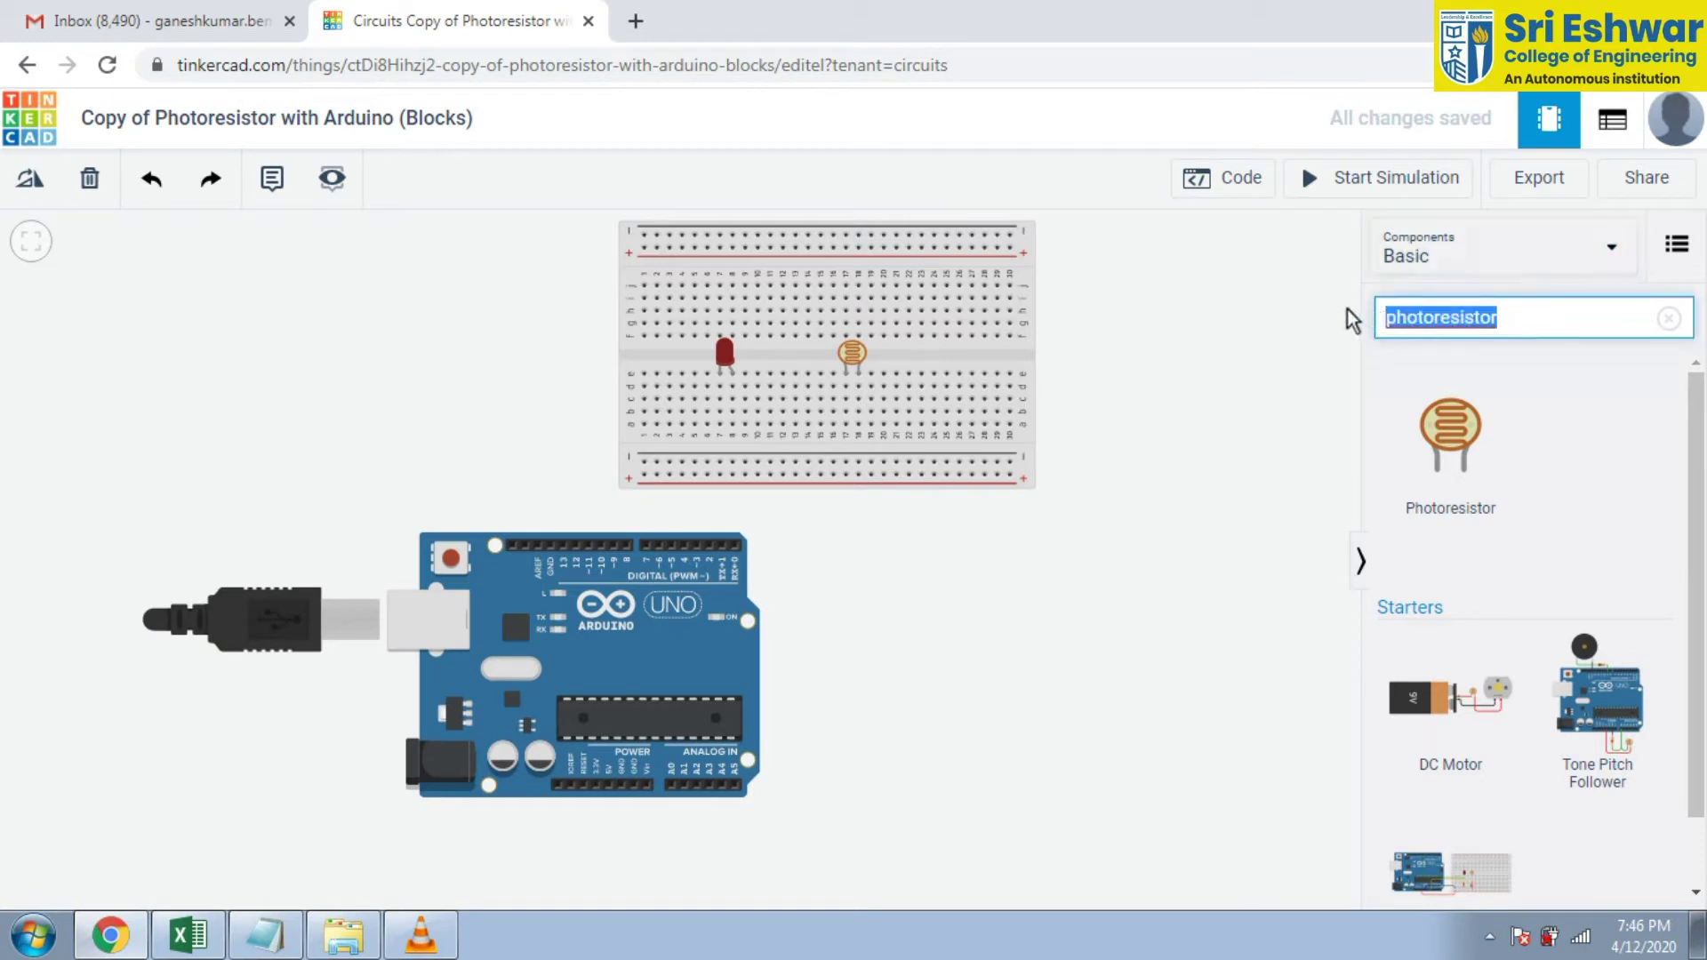
click(1443, 335)
double_click(1396, 324)
Step: Search 'res' and drop a resistor onto the canvas beside the Arduino
text(res)
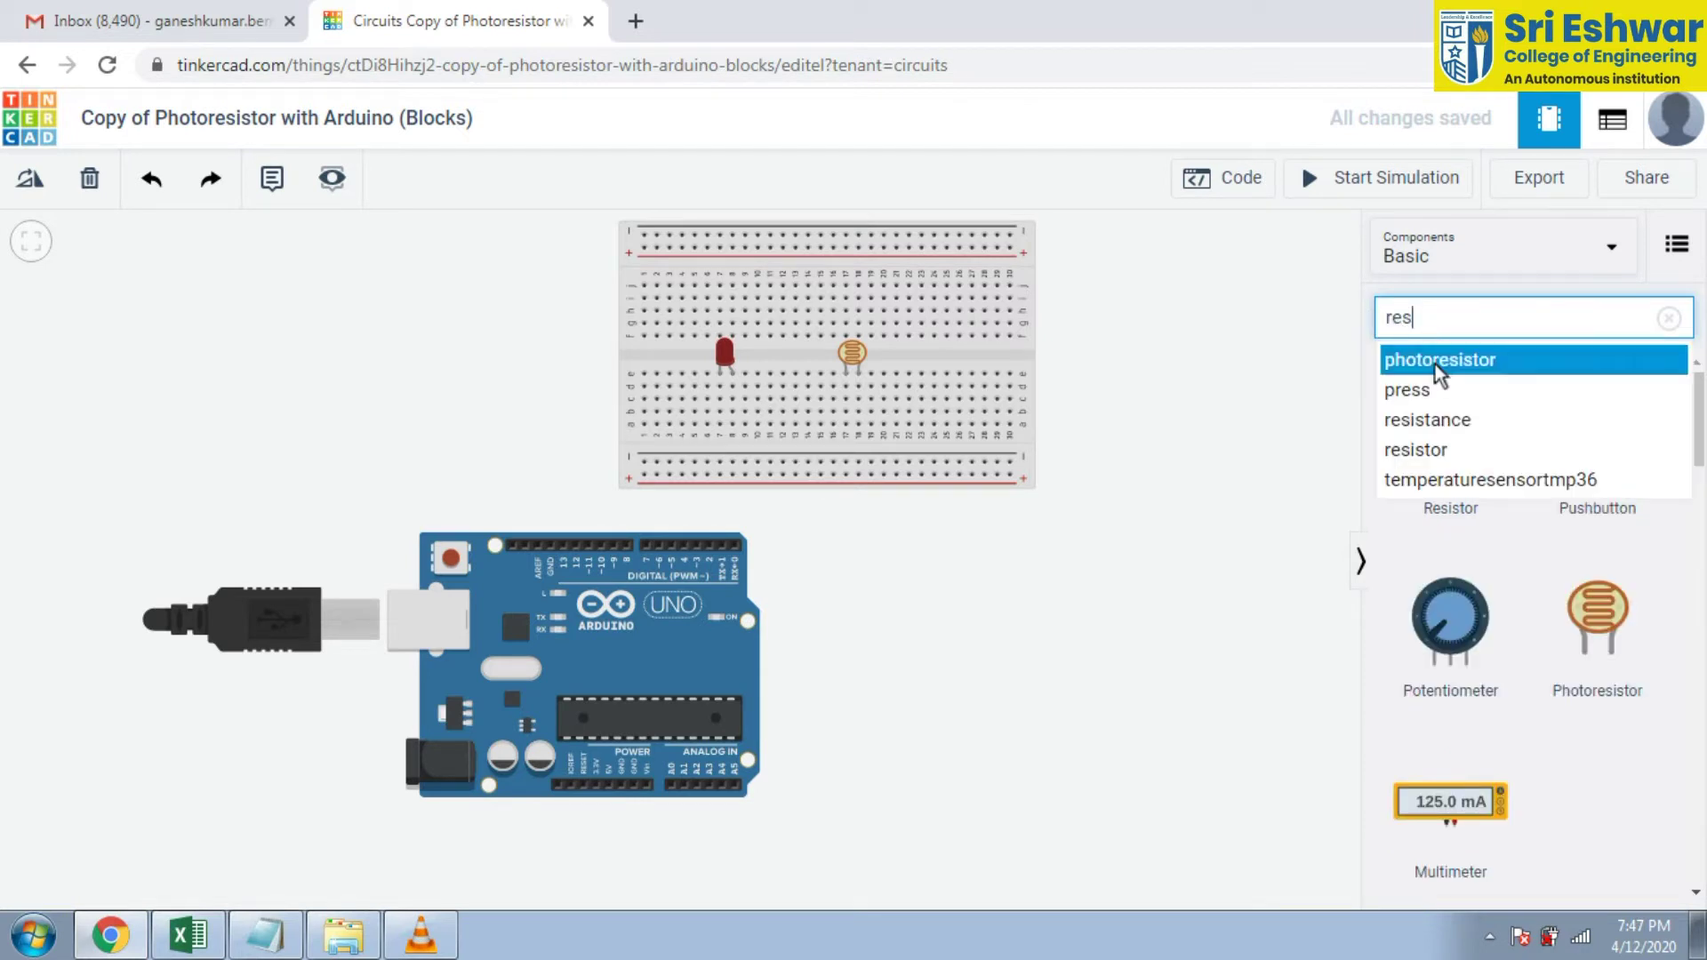
click(1459, 451)
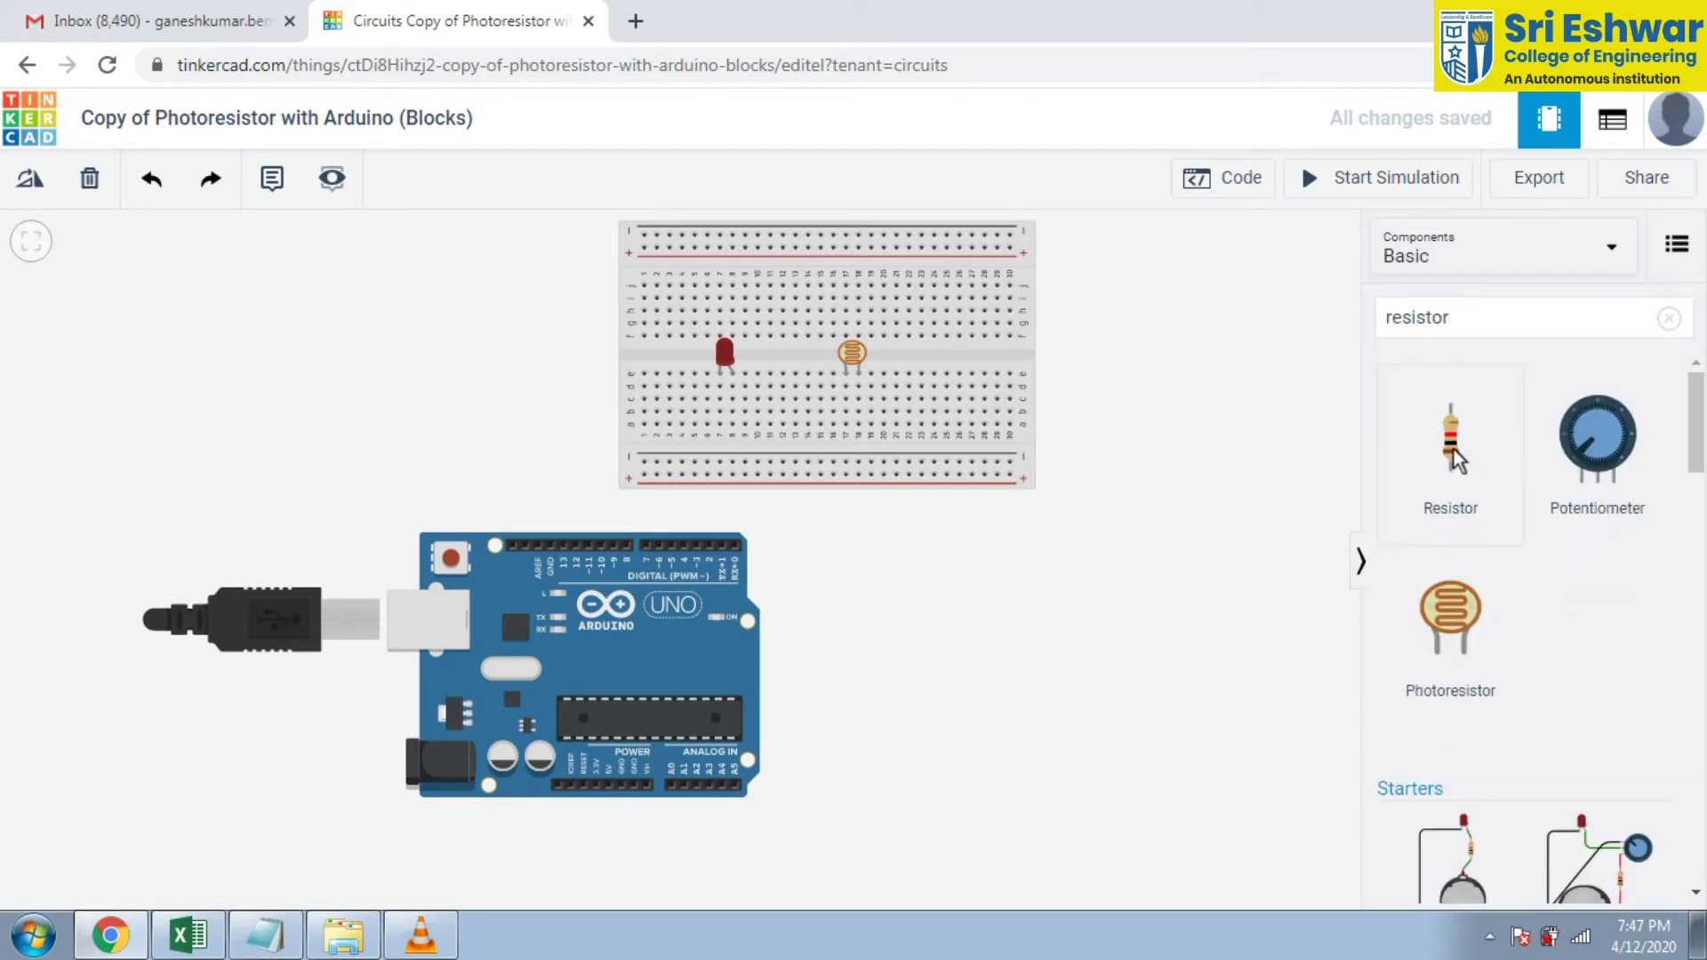
drag(1170, 567, 1069, 614)
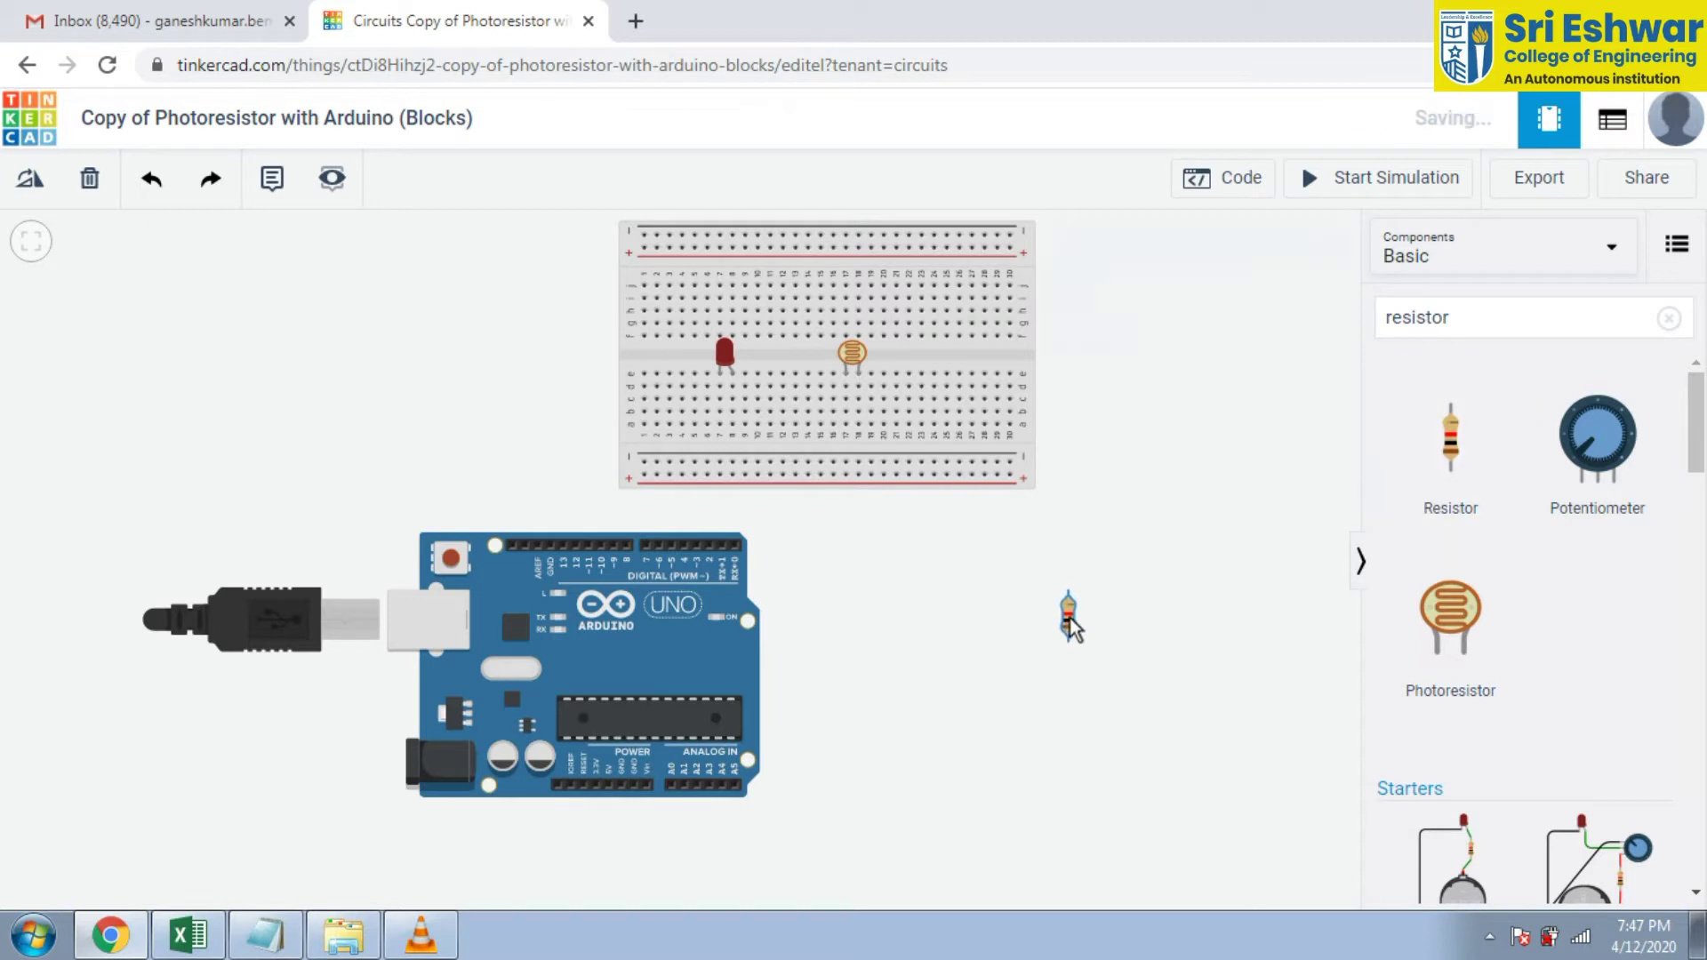
Step: Set the resistor's unit to Ω and its resistance to 220
click(1068, 620)
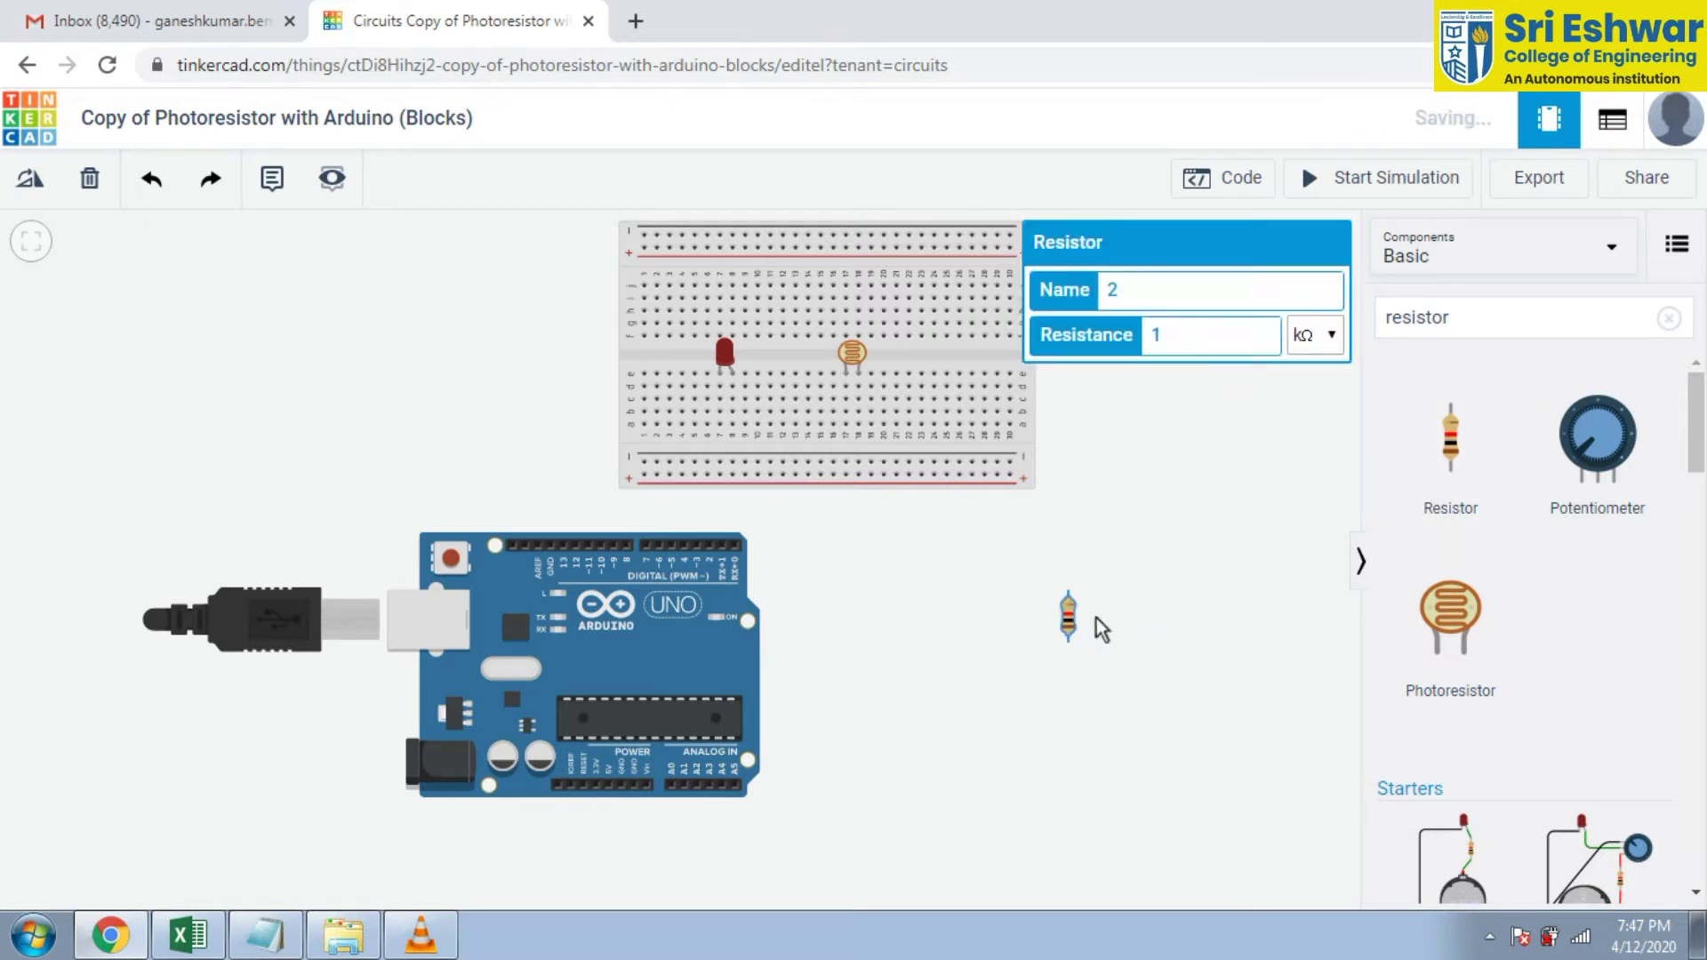
click(1321, 336)
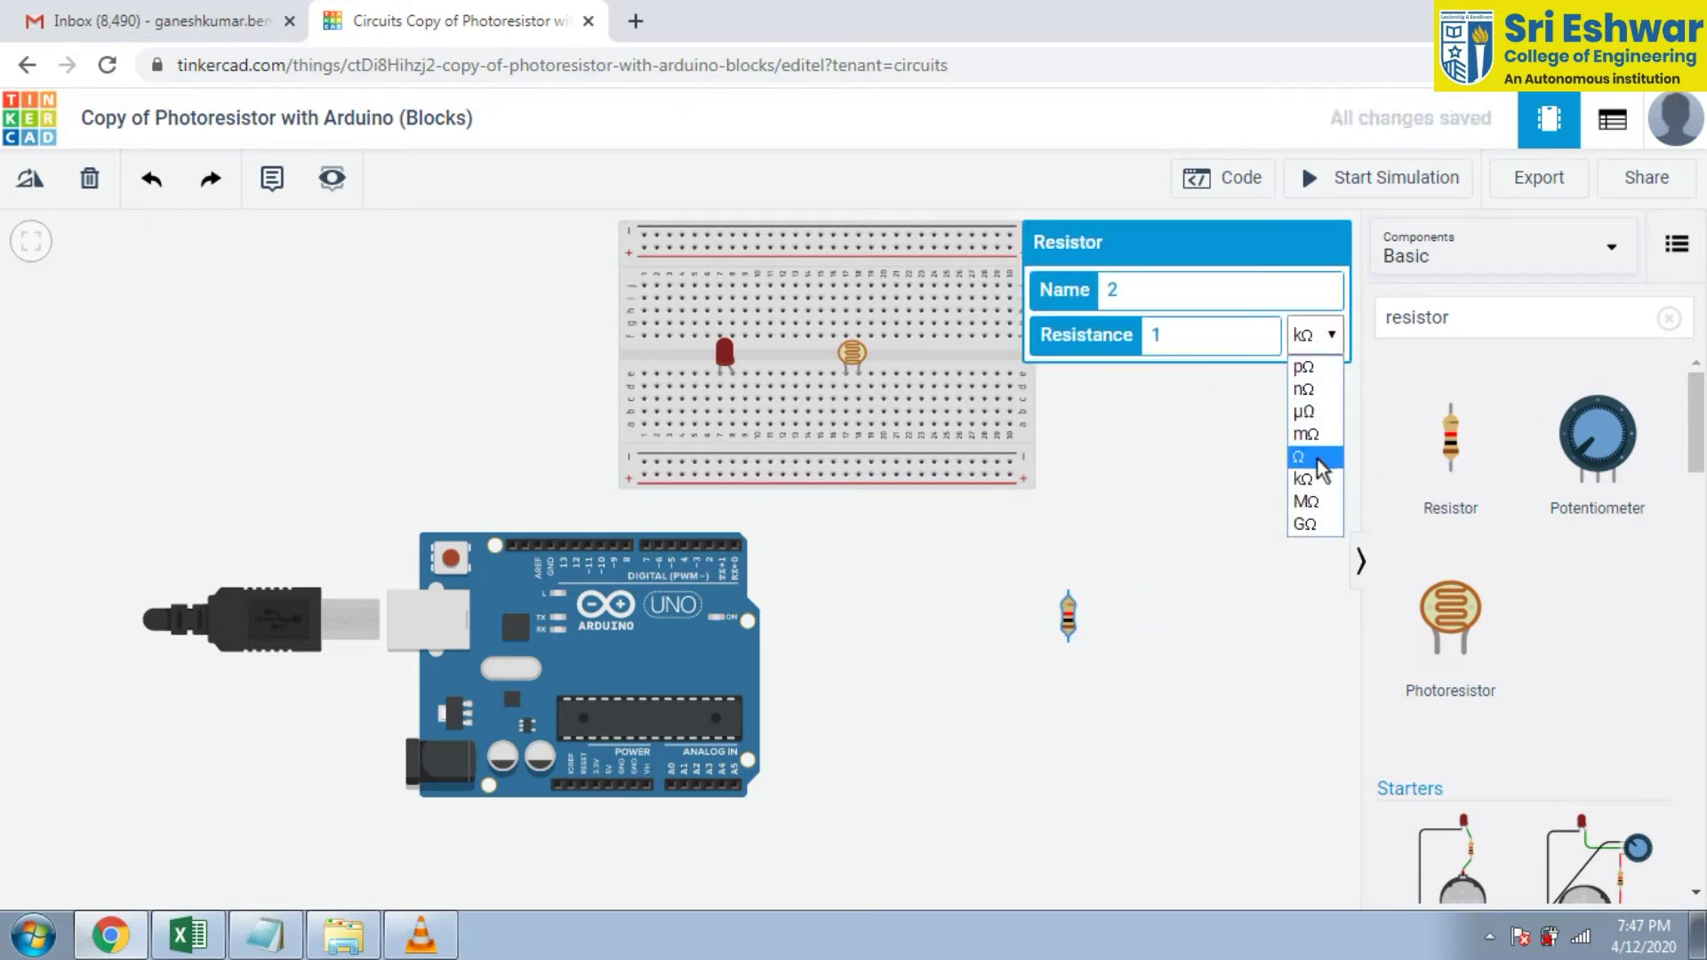
click(1313, 454)
double_click(1156, 336)
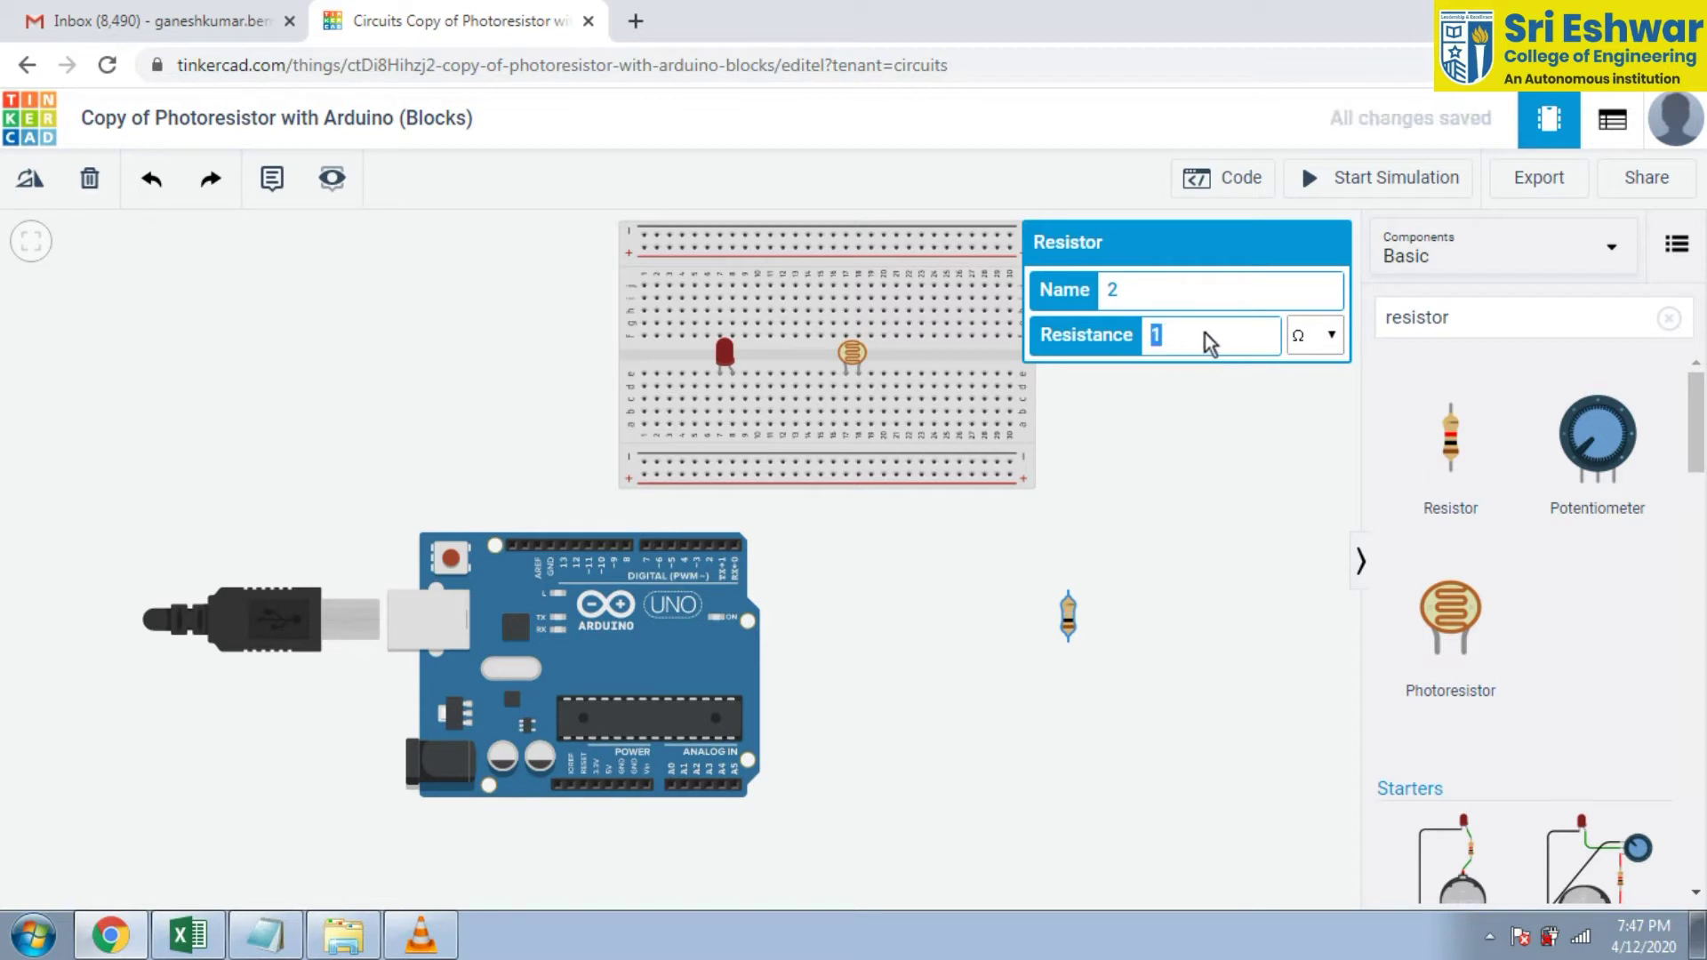
text(220)
click(1243, 542)
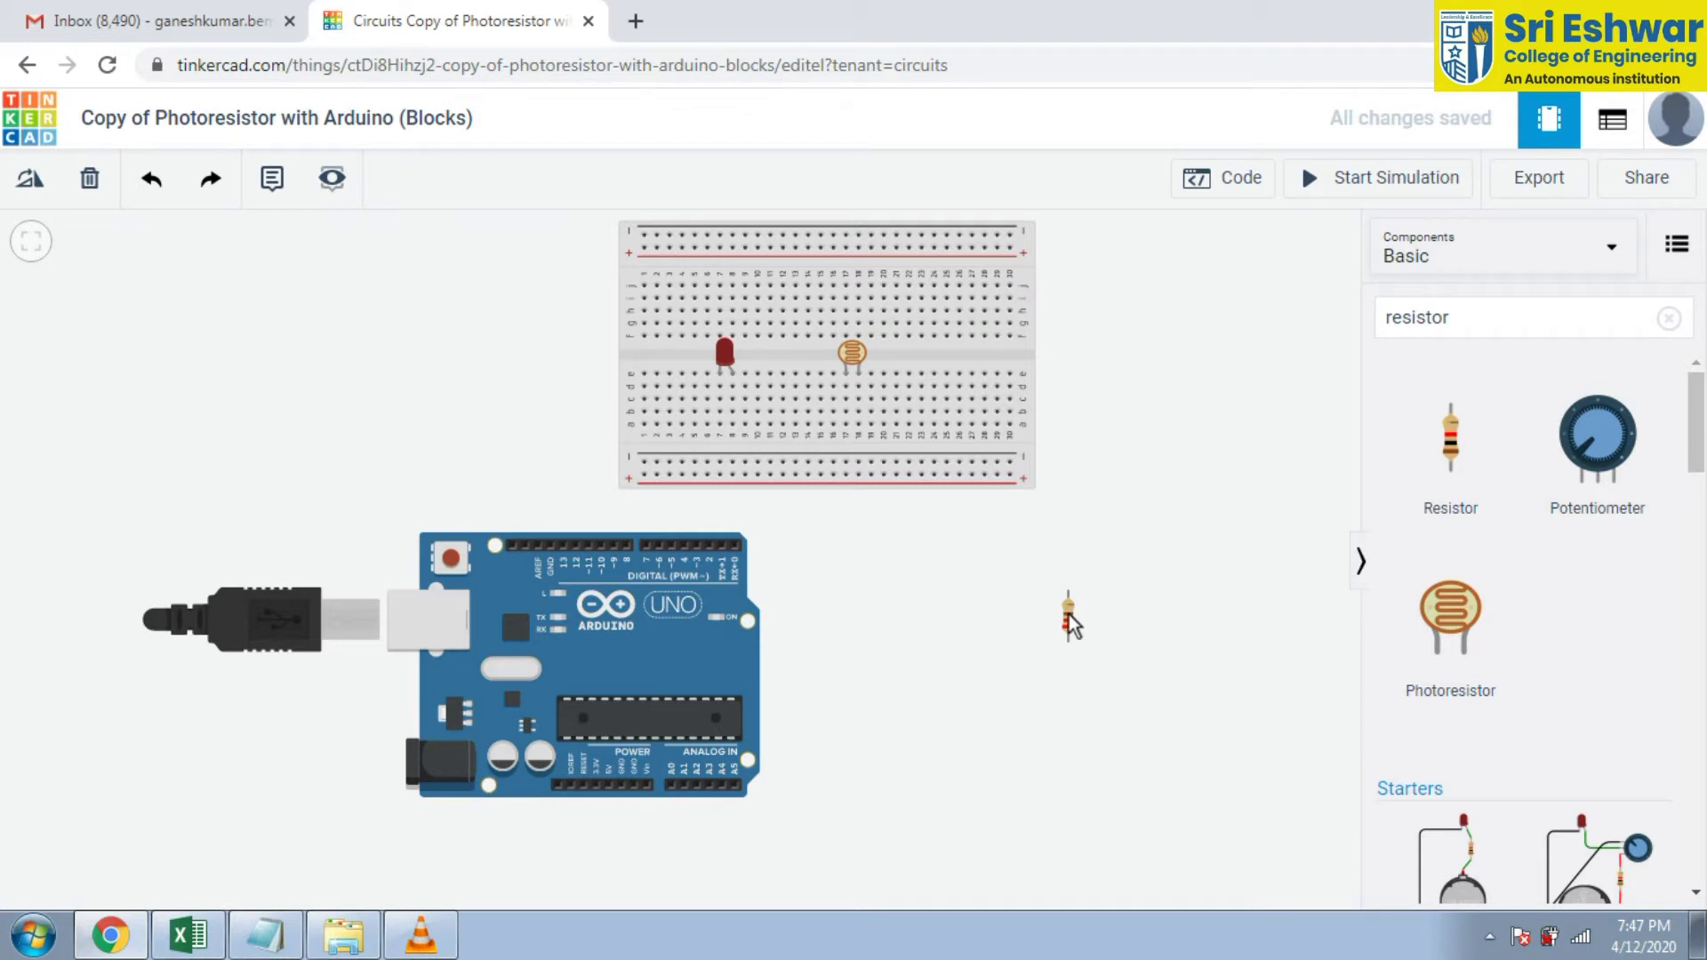
Step: Move the 220 Ω resistor onto the breadboard directly below the photoresistor
drag(1073, 625, 849, 411)
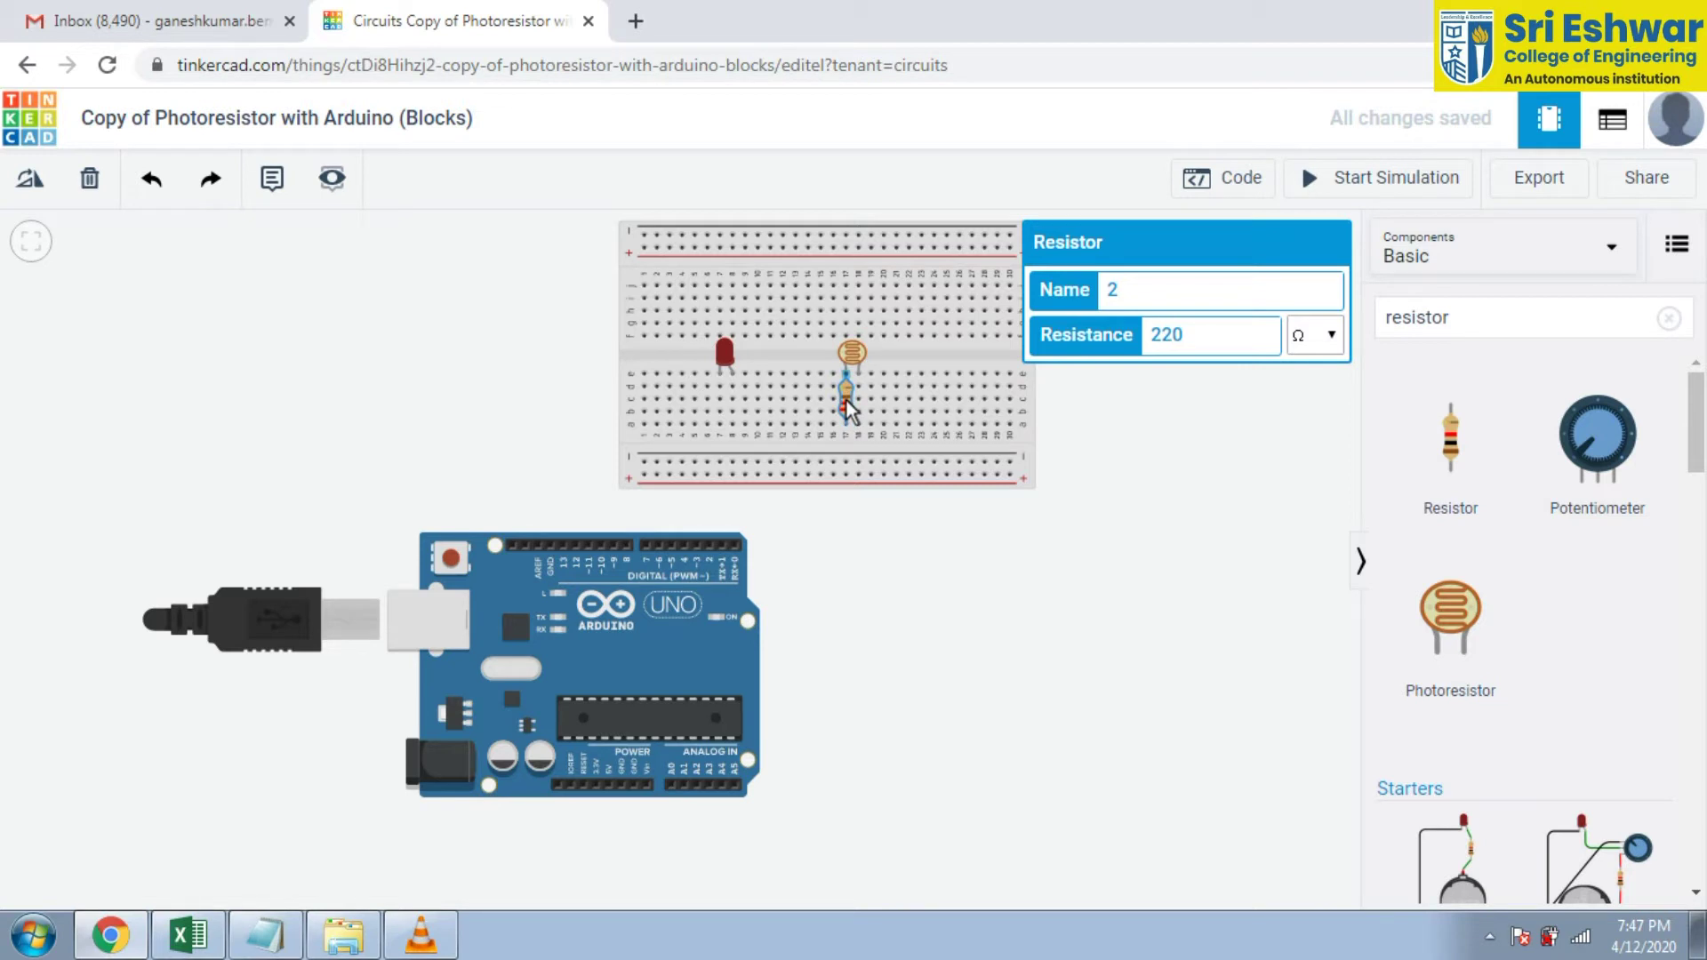
click(938, 573)
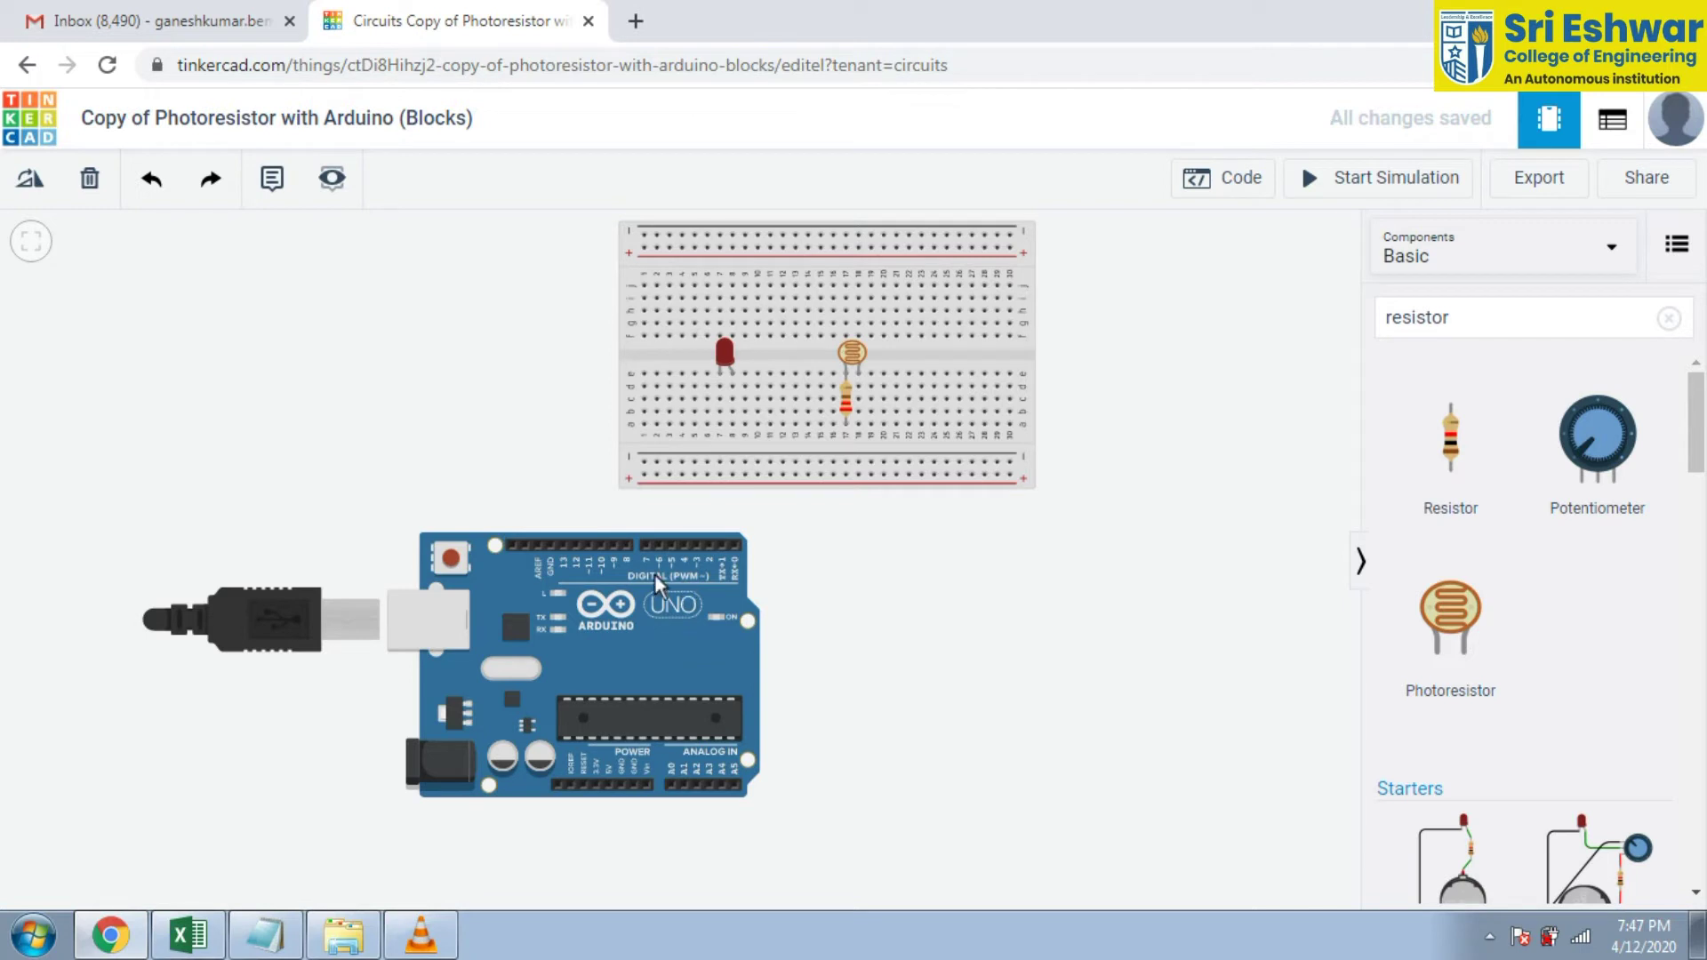
Step: Wire Arduino A0 to resistor Terminal 1 and photoresistor Terminal 2 to the lower rail
drag(670, 629, 910, 630)
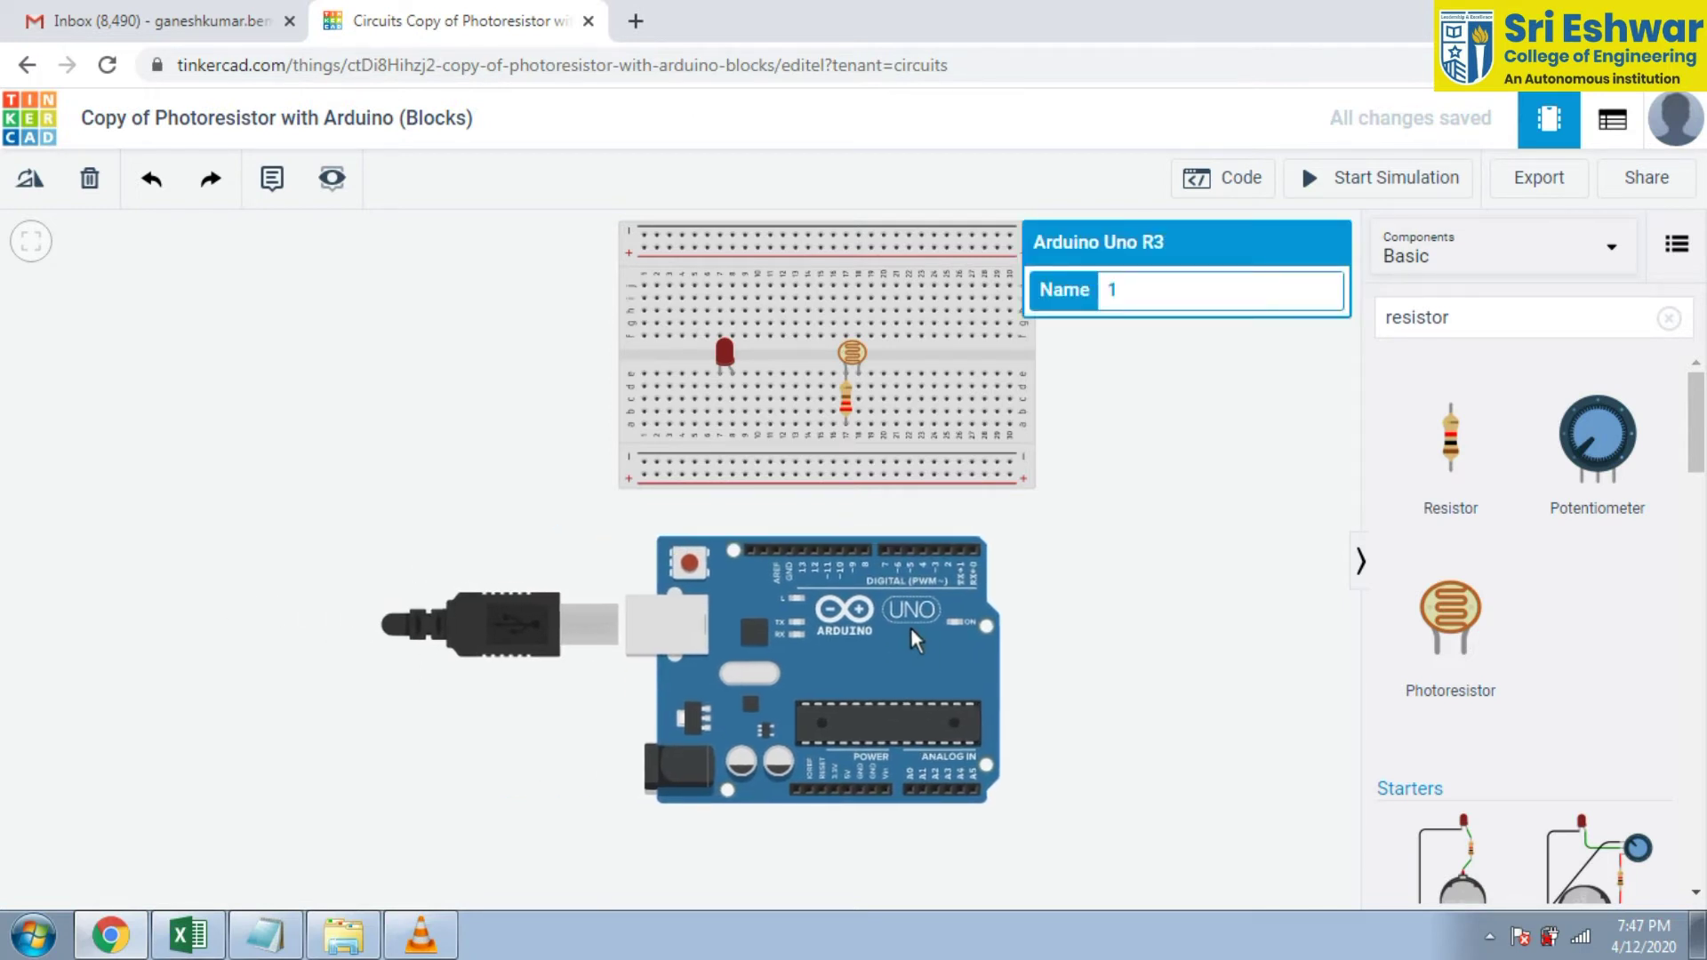
click(1064, 575)
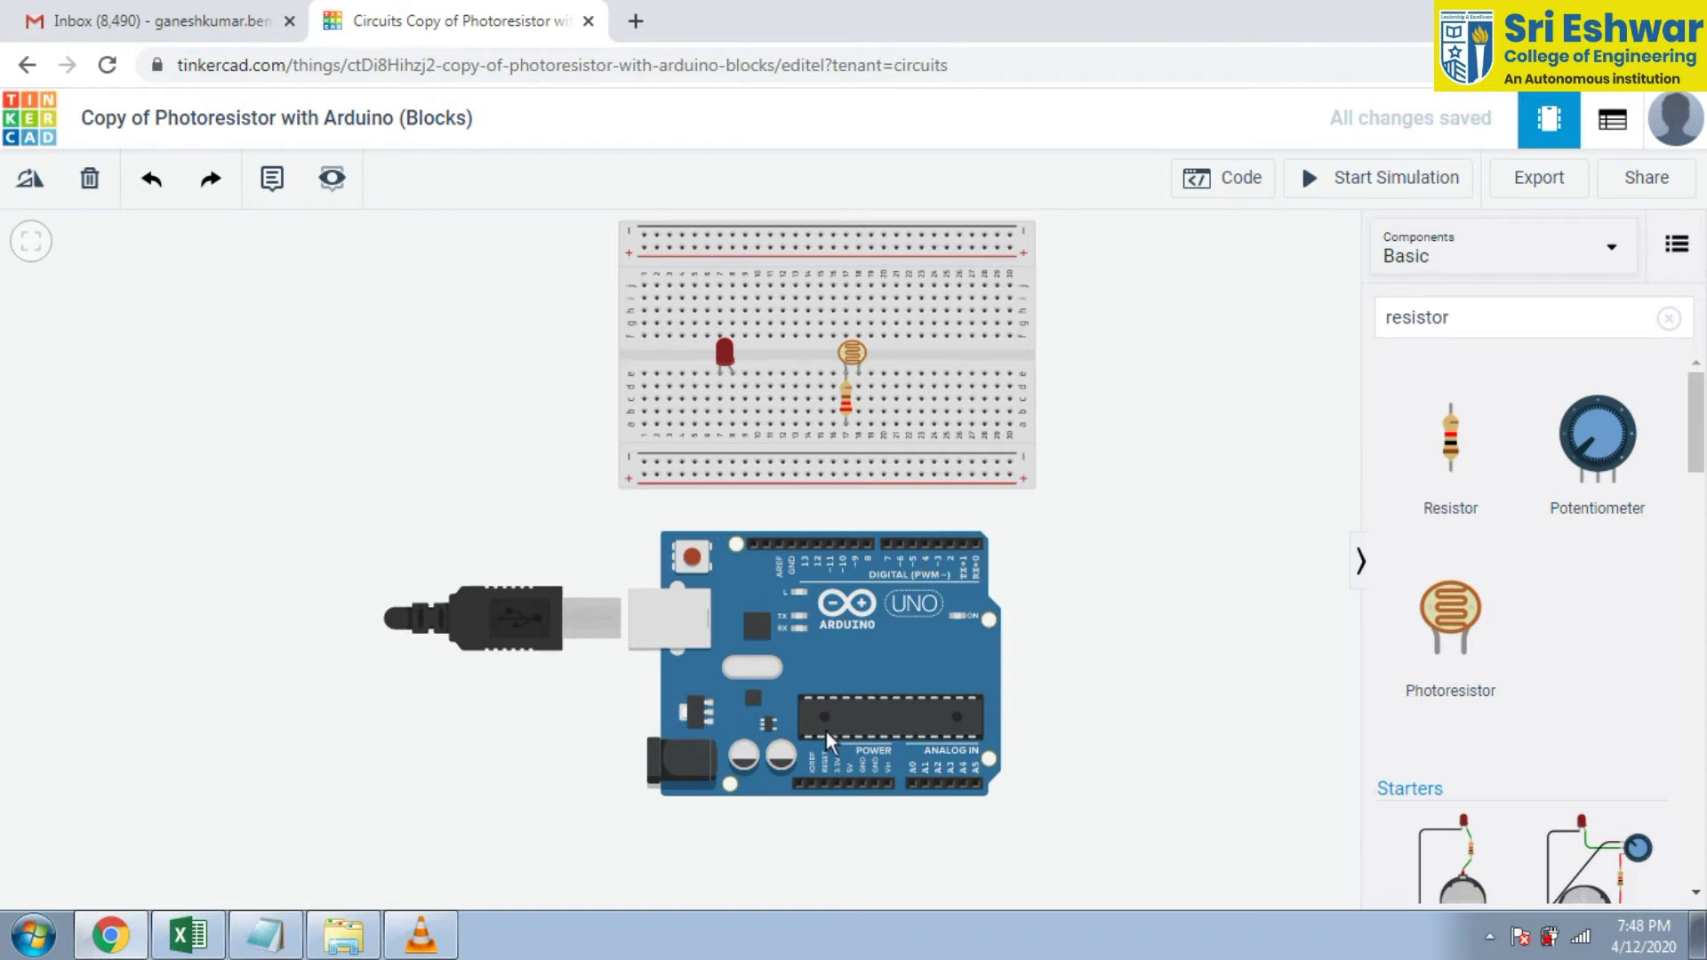
click(913, 785)
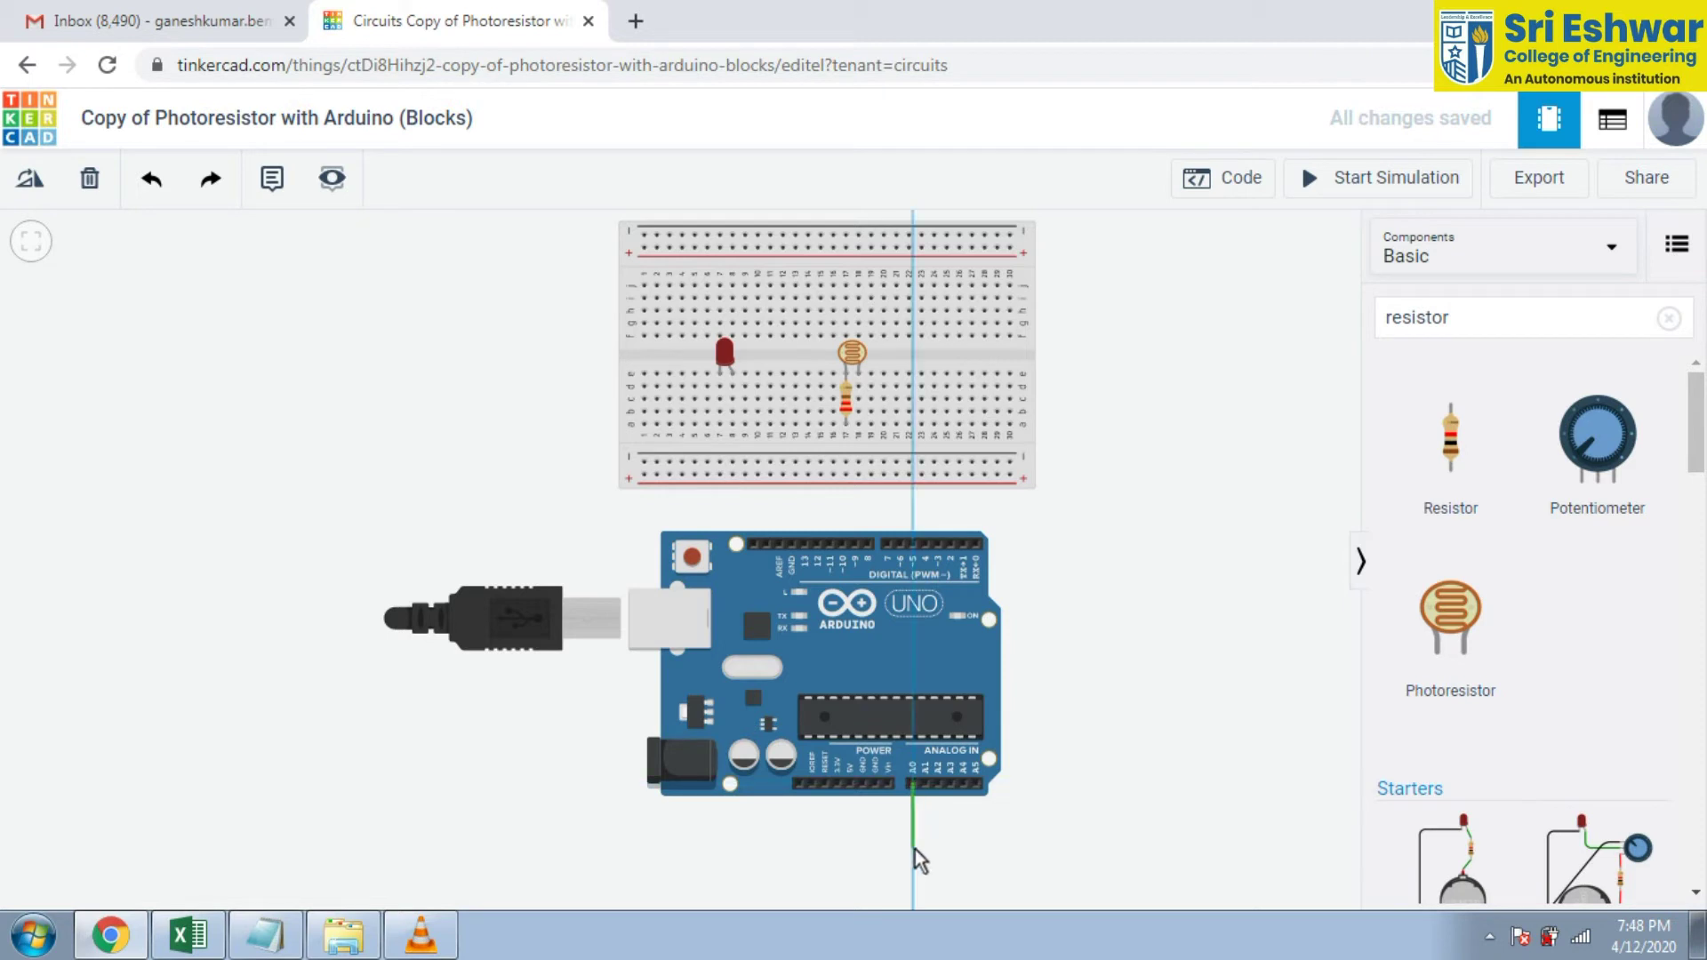
click(912, 847)
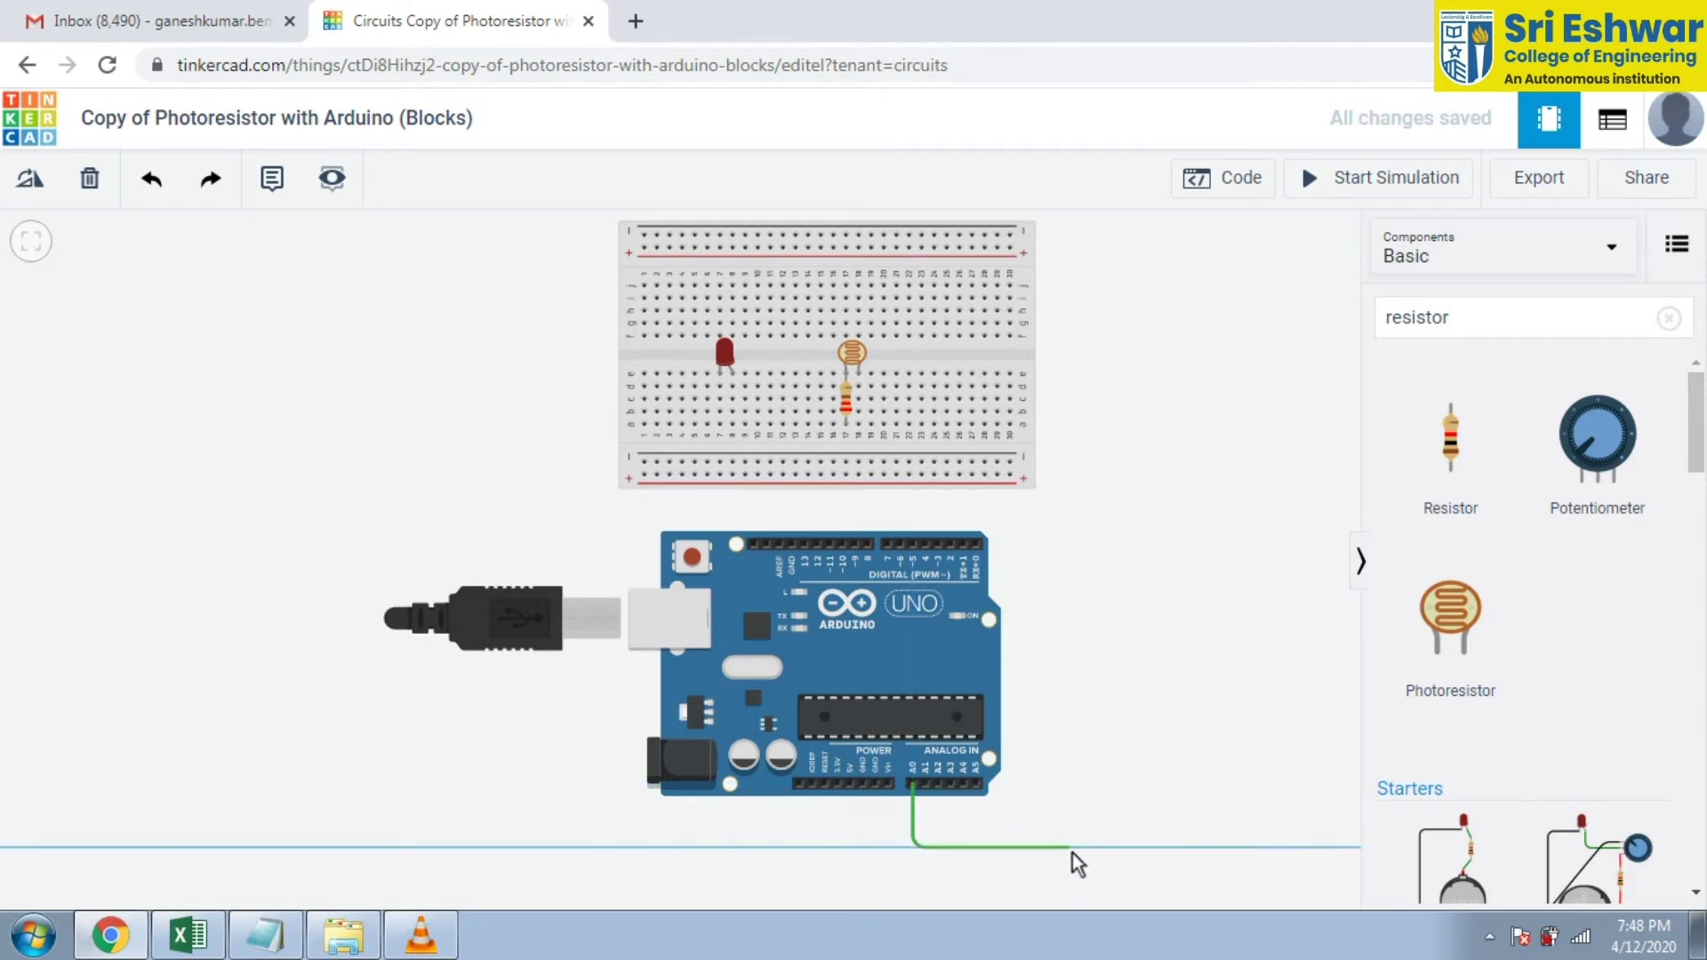
click(1071, 849)
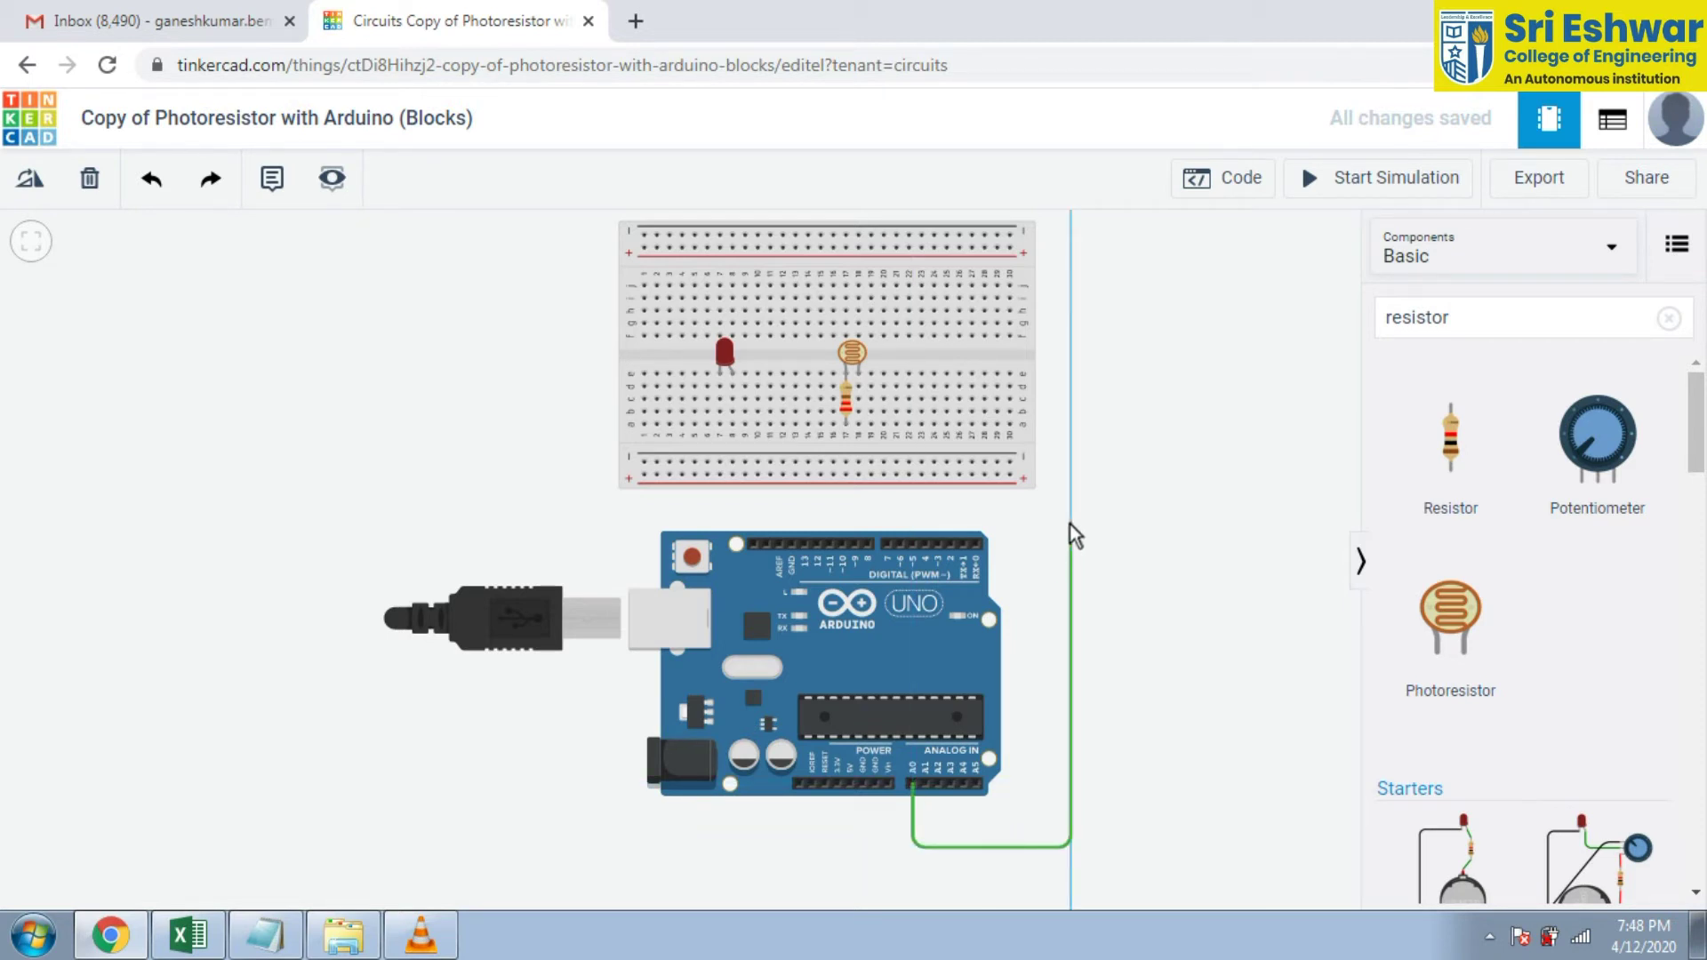
click(1072, 509)
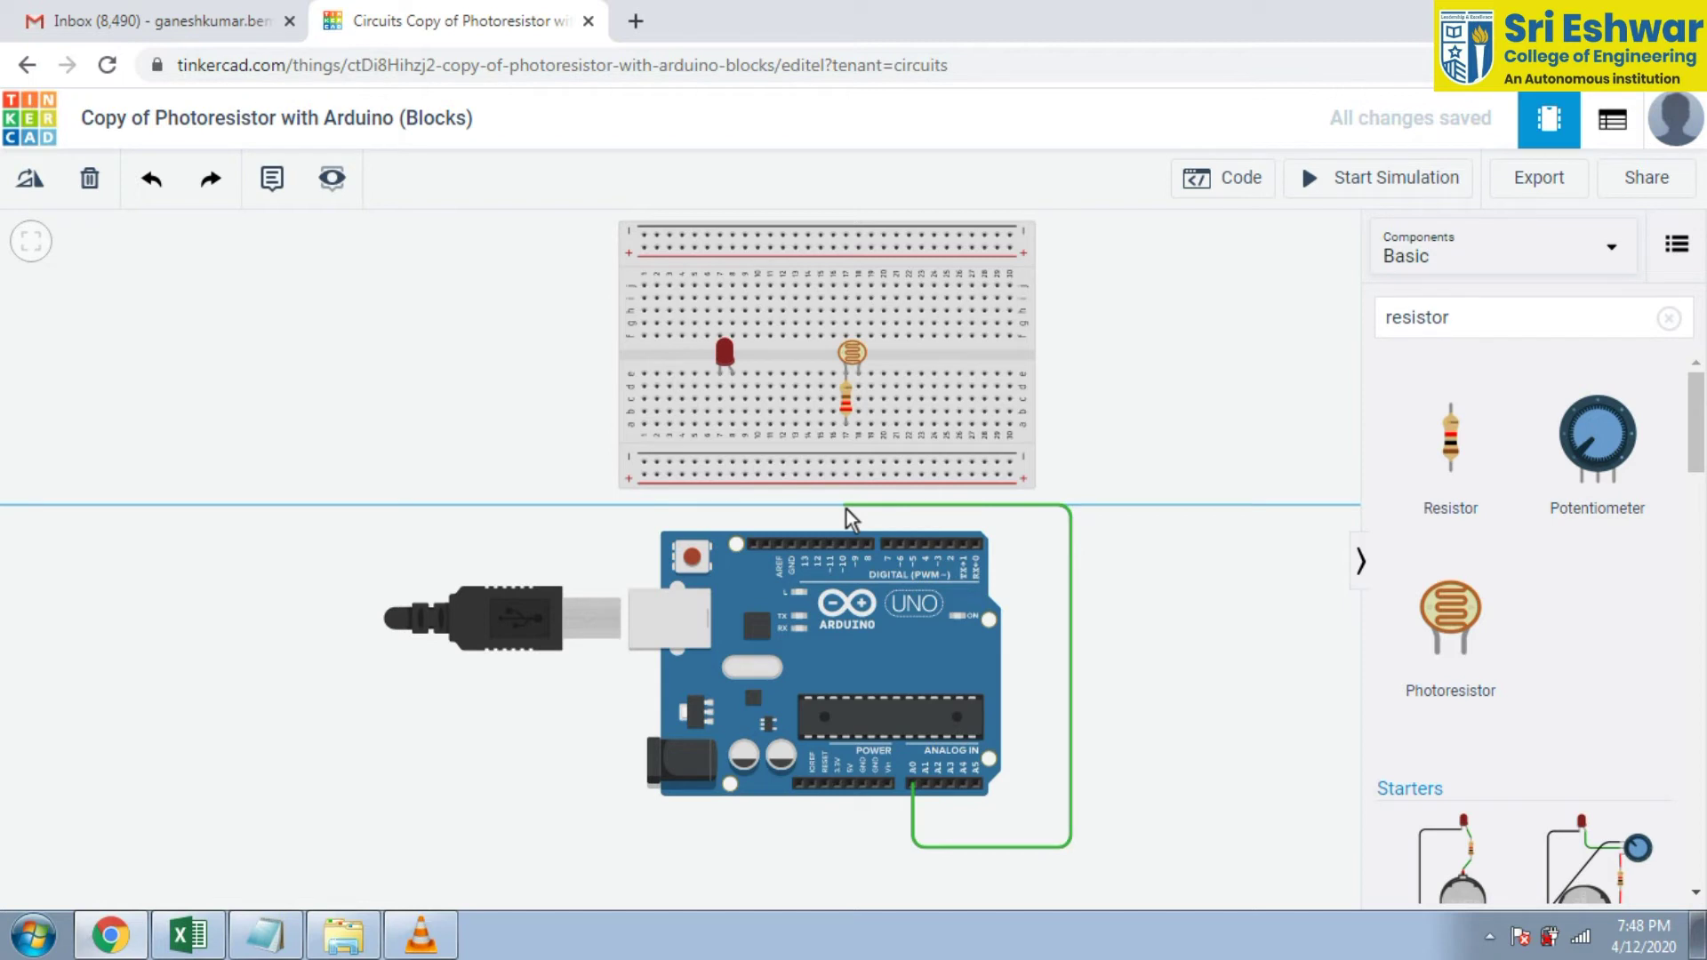
click(847, 509)
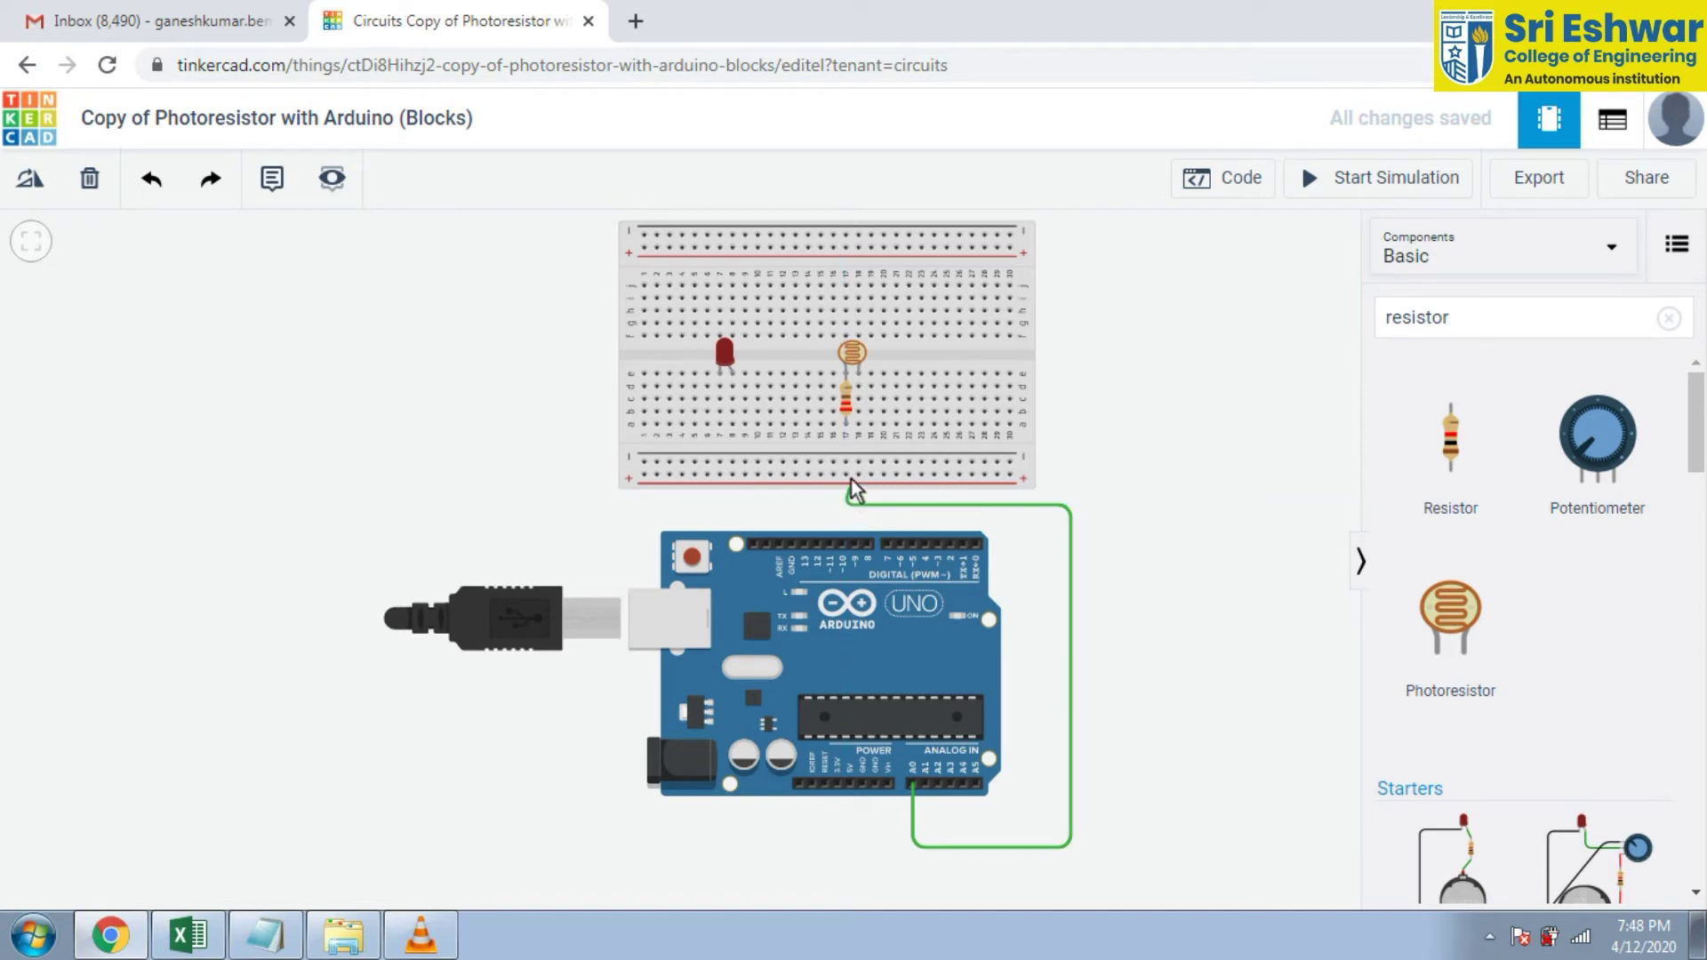
click(846, 428)
click(1127, 410)
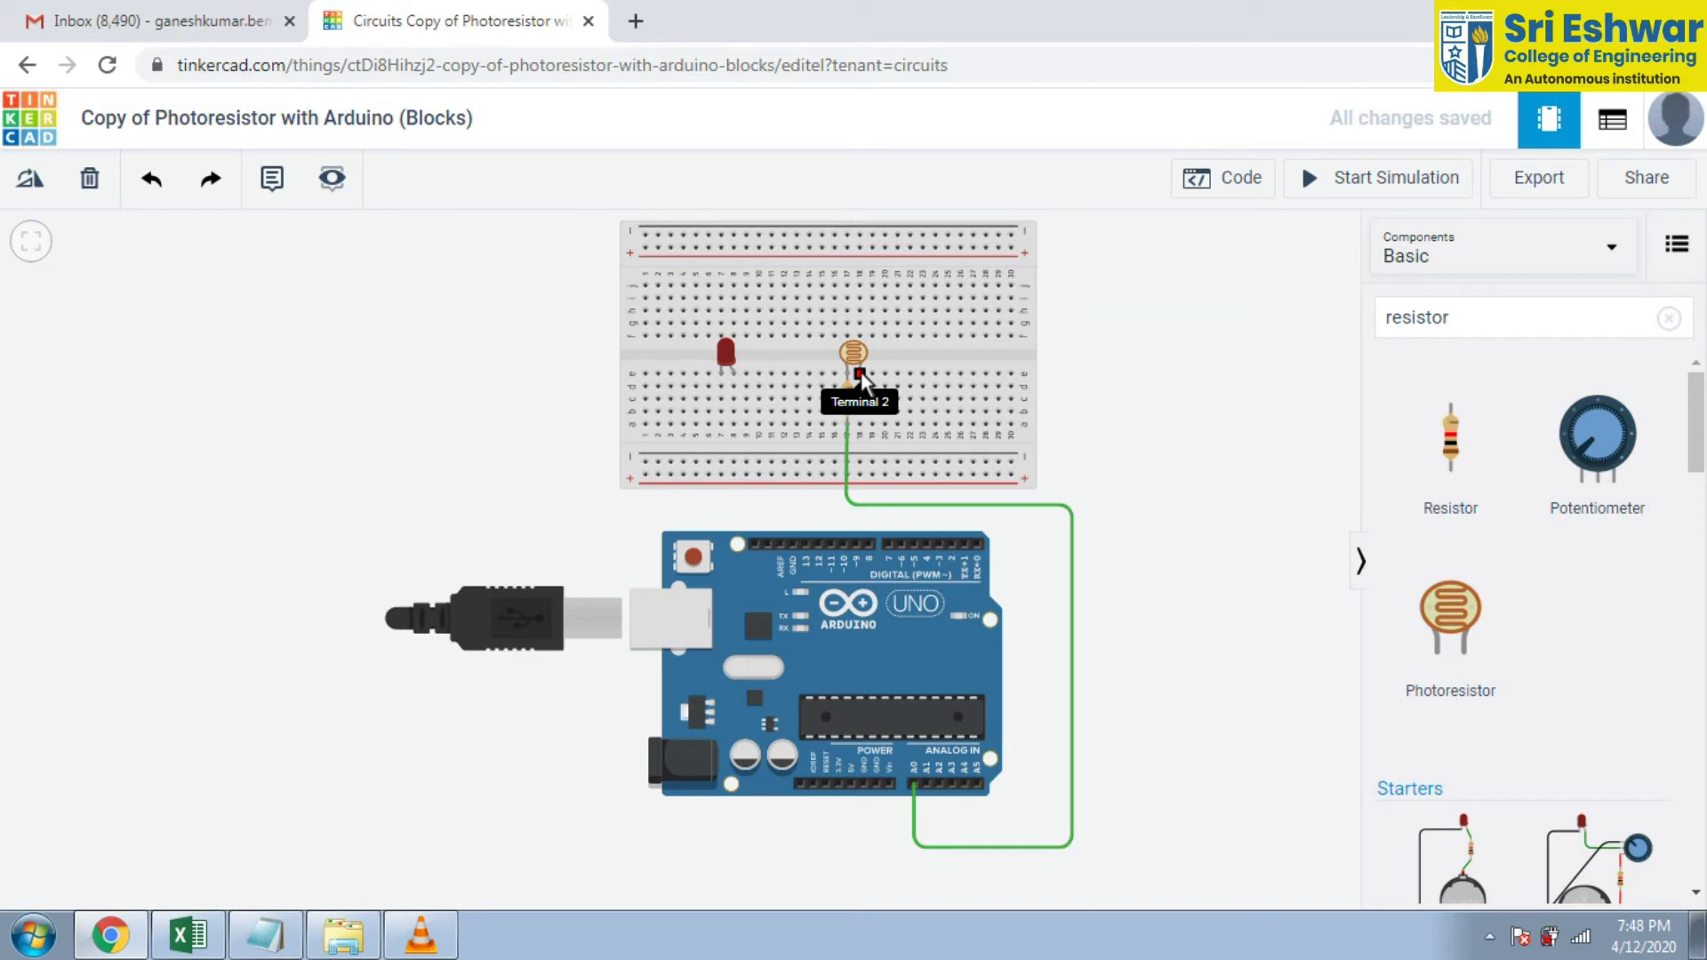
drag(861, 374, 898, 476)
click(1094, 498)
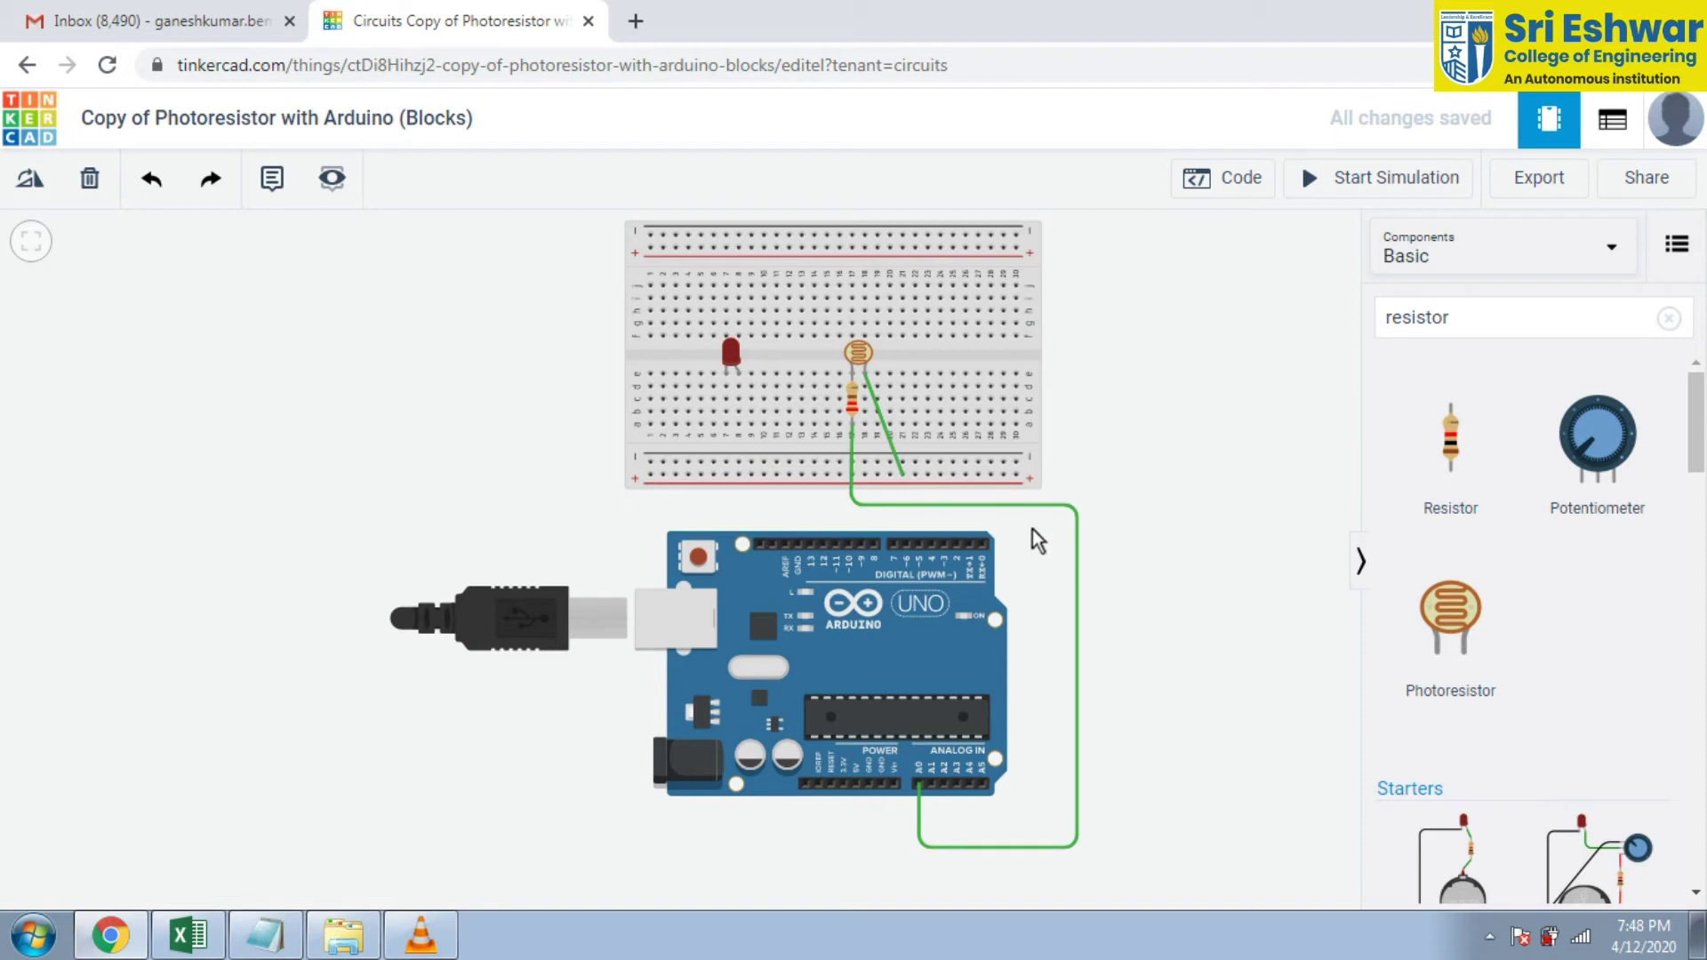
Step: Route a wire from the Arduino 5V pin to the bottom power rail and color it red
click(856, 786)
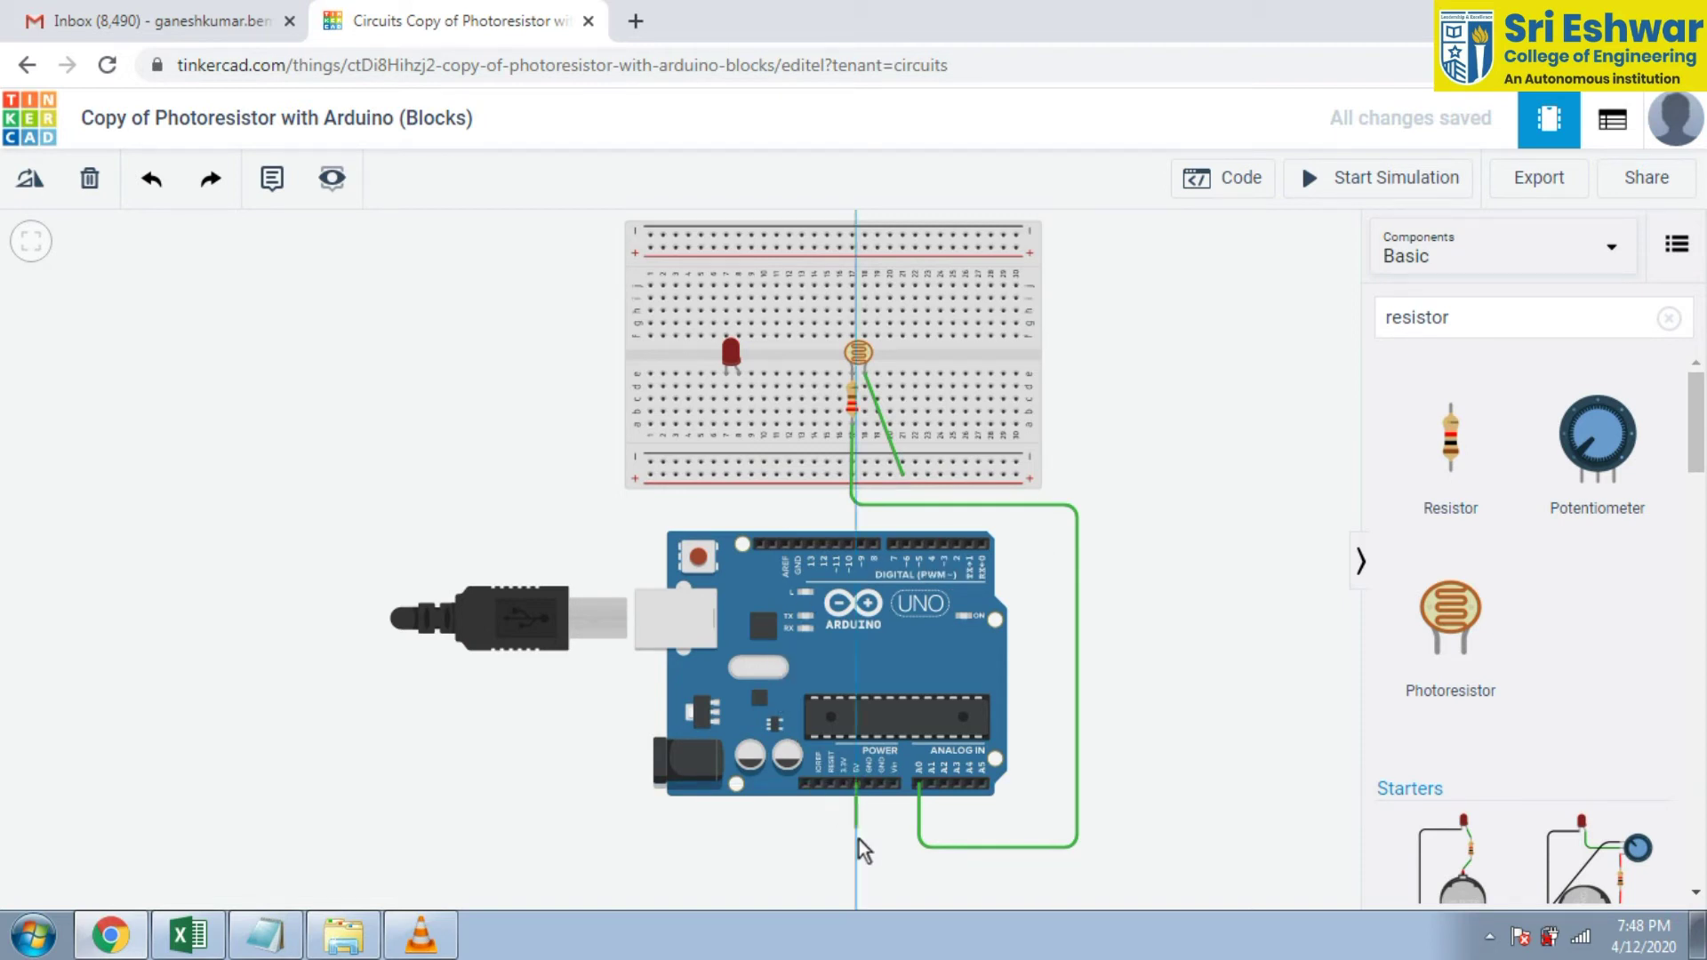
click(856, 881)
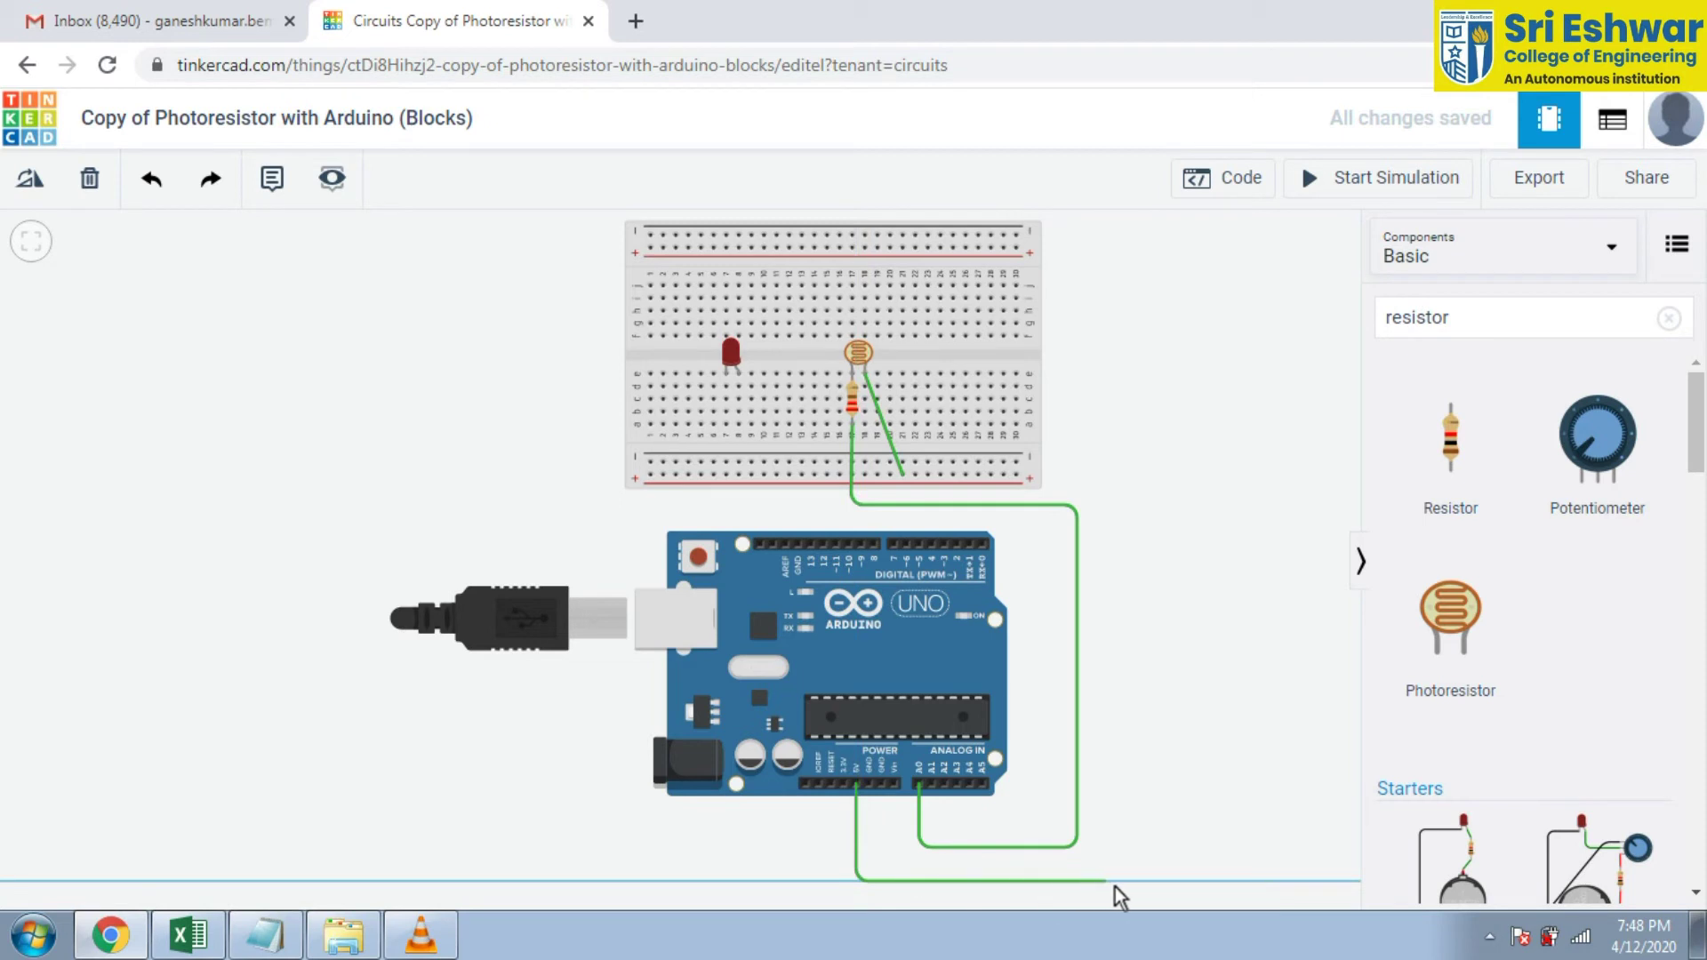
click(1119, 882)
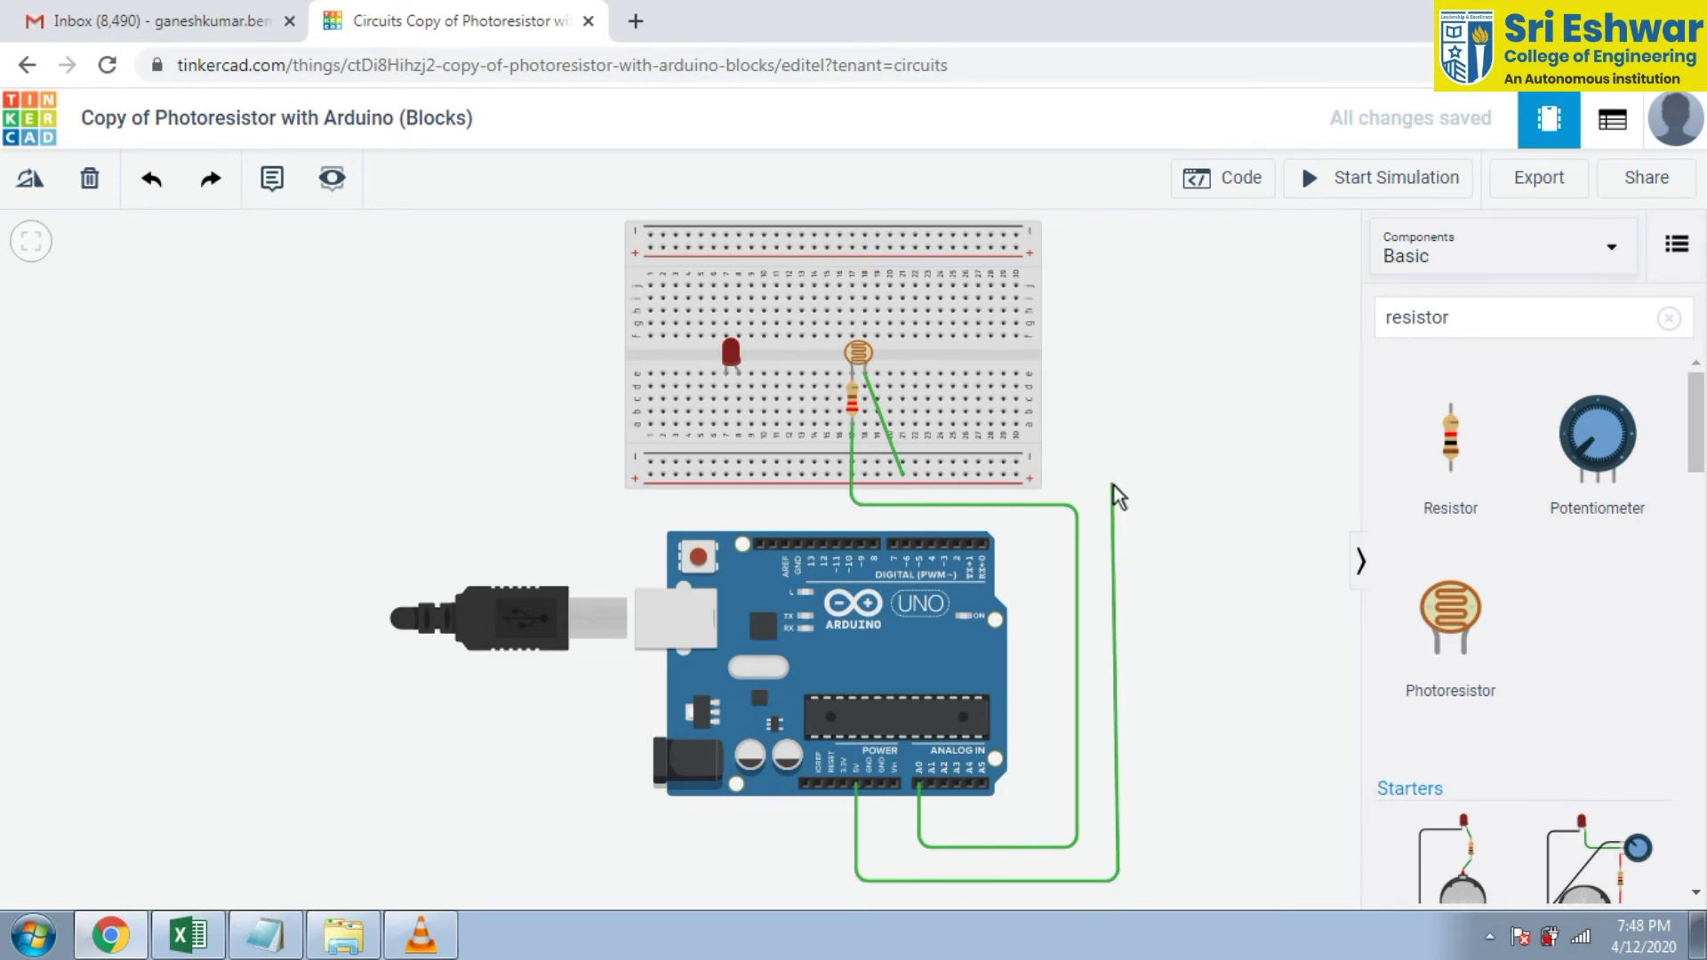
click(1114, 487)
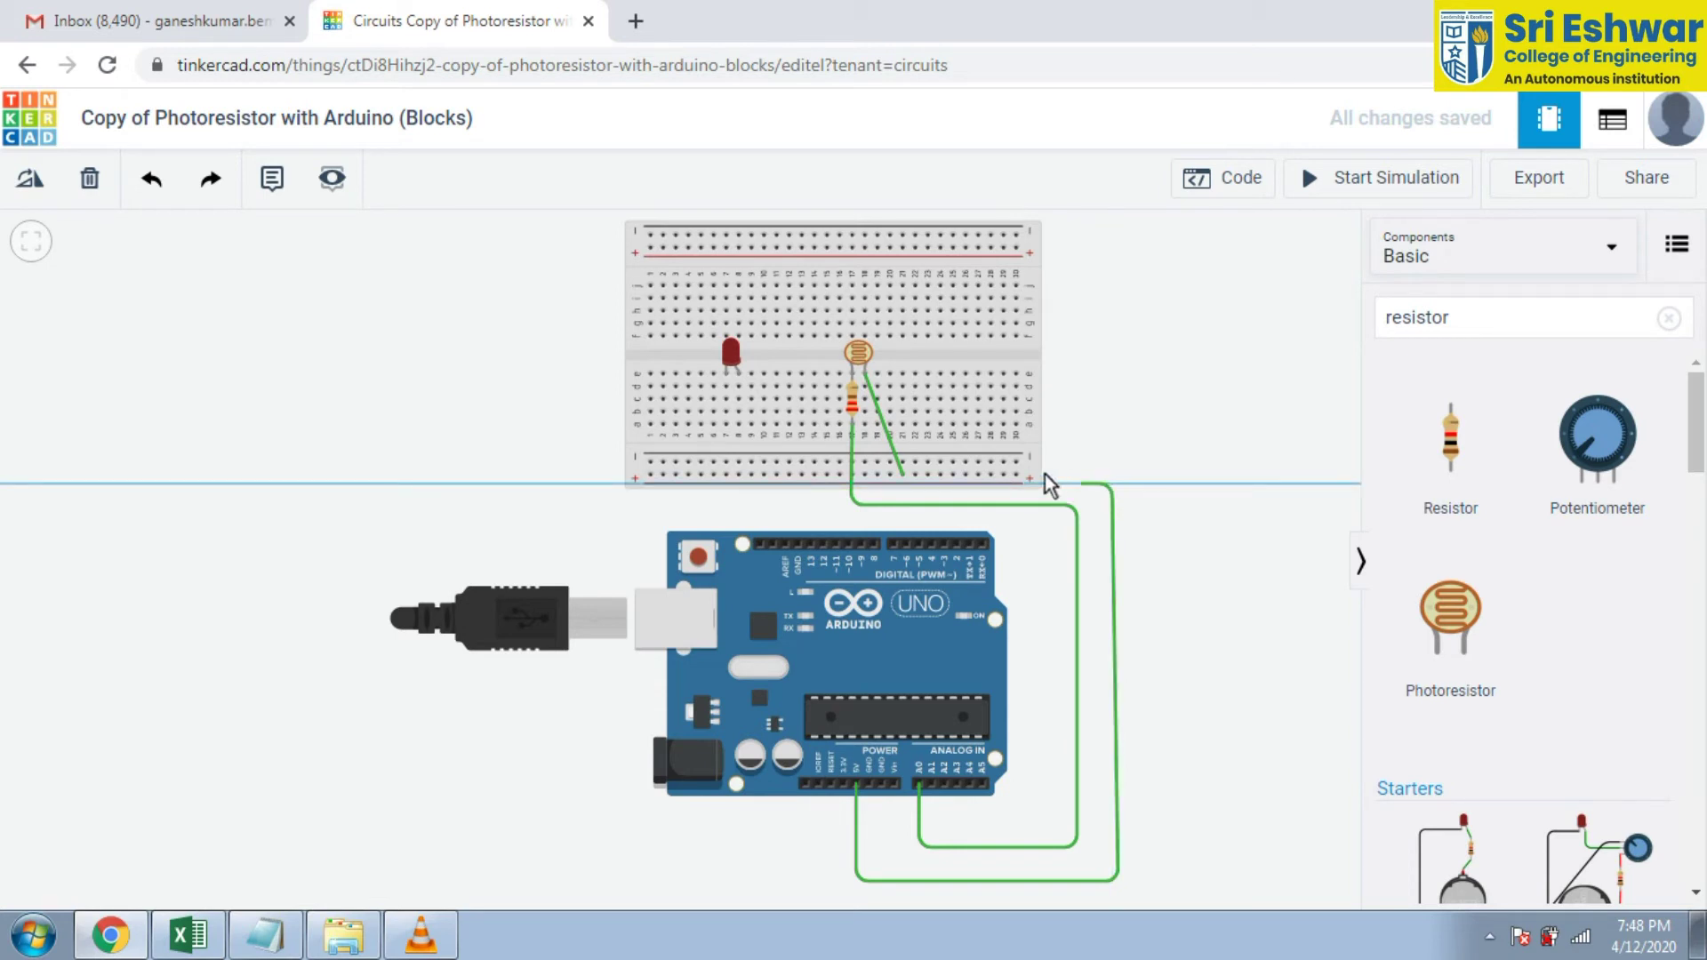
click(1019, 478)
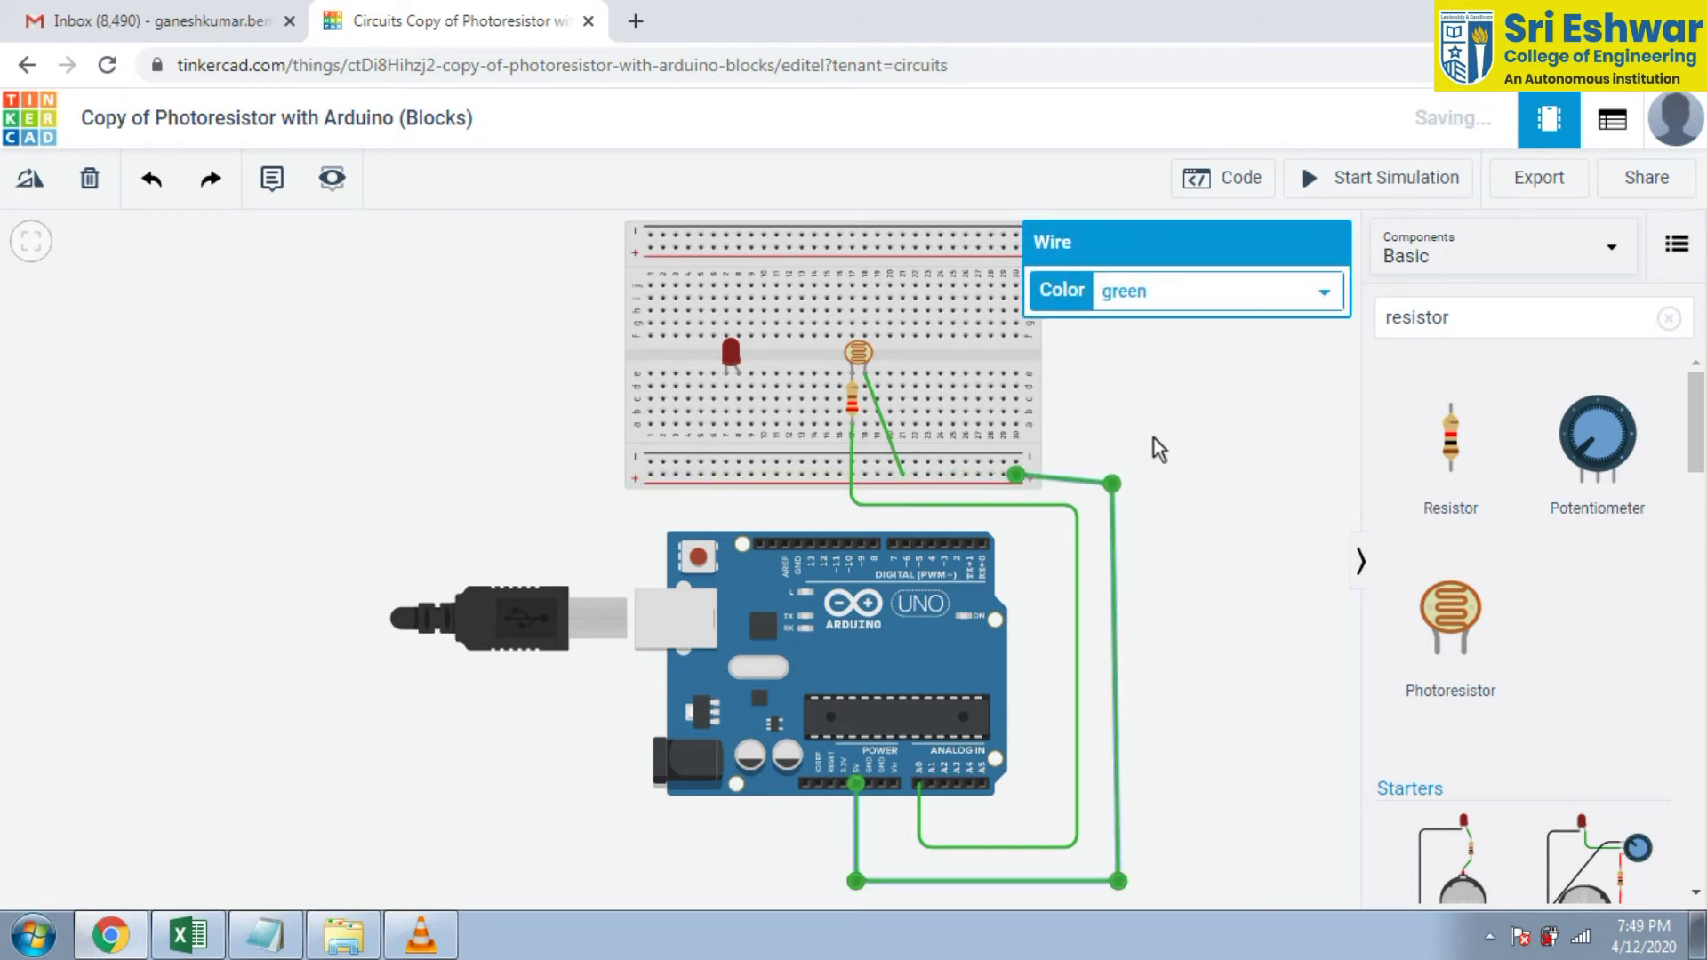
click(1183, 303)
click(1147, 343)
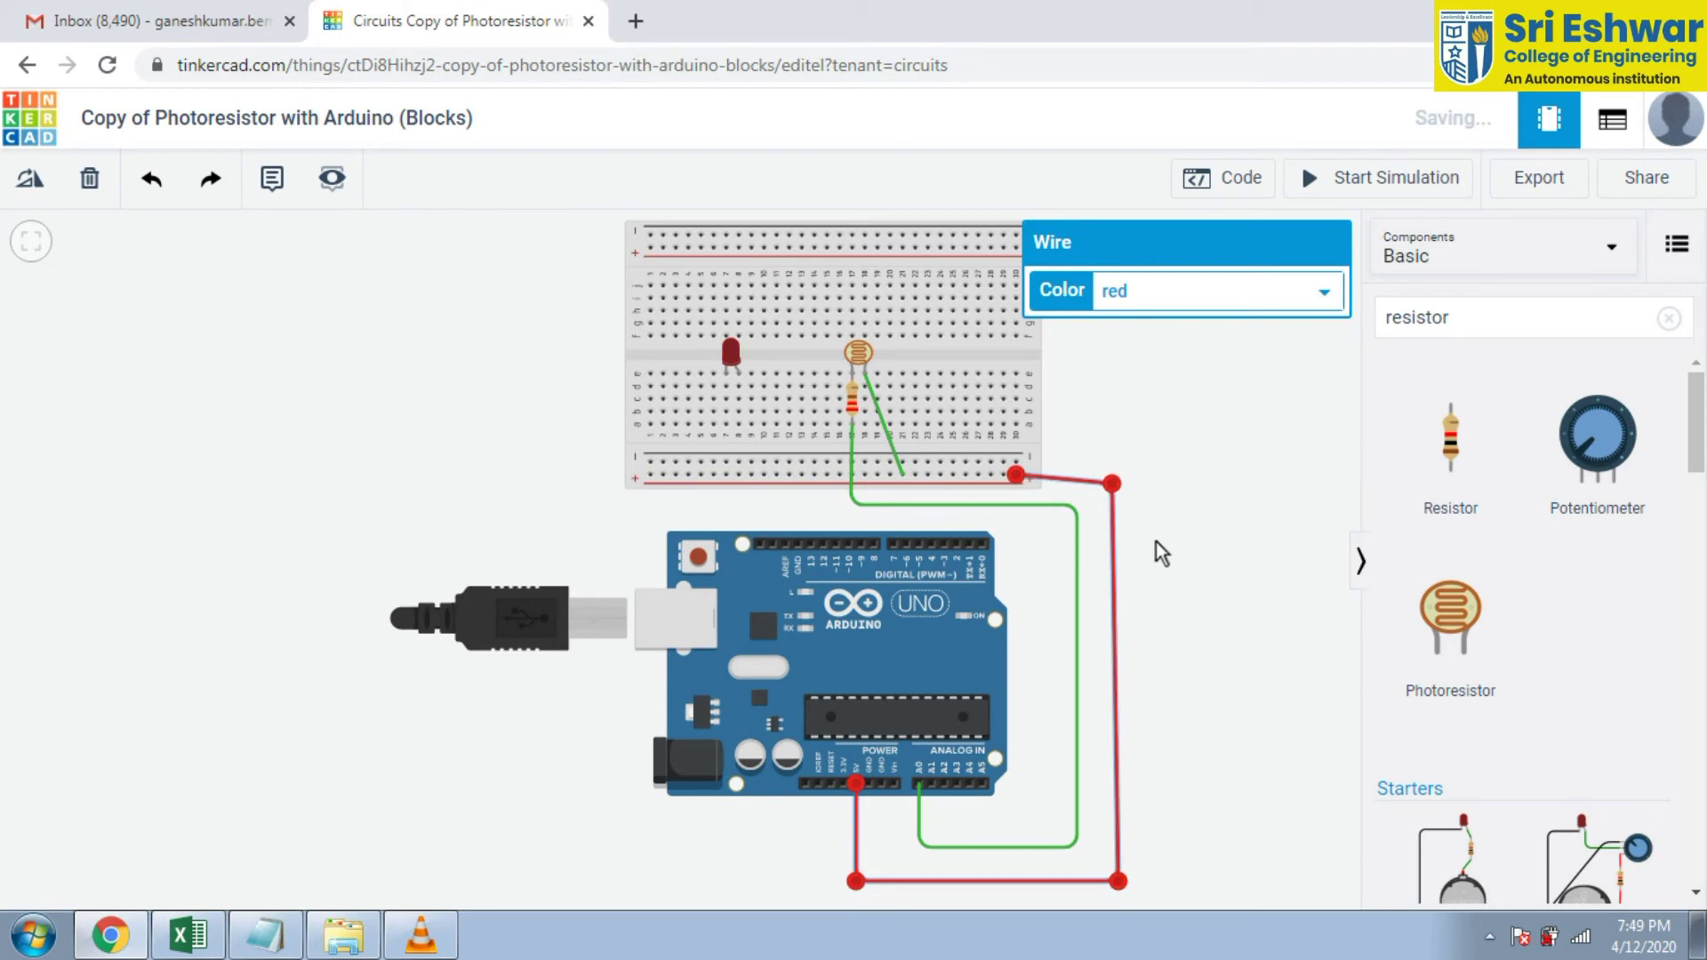
click(1220, 552)
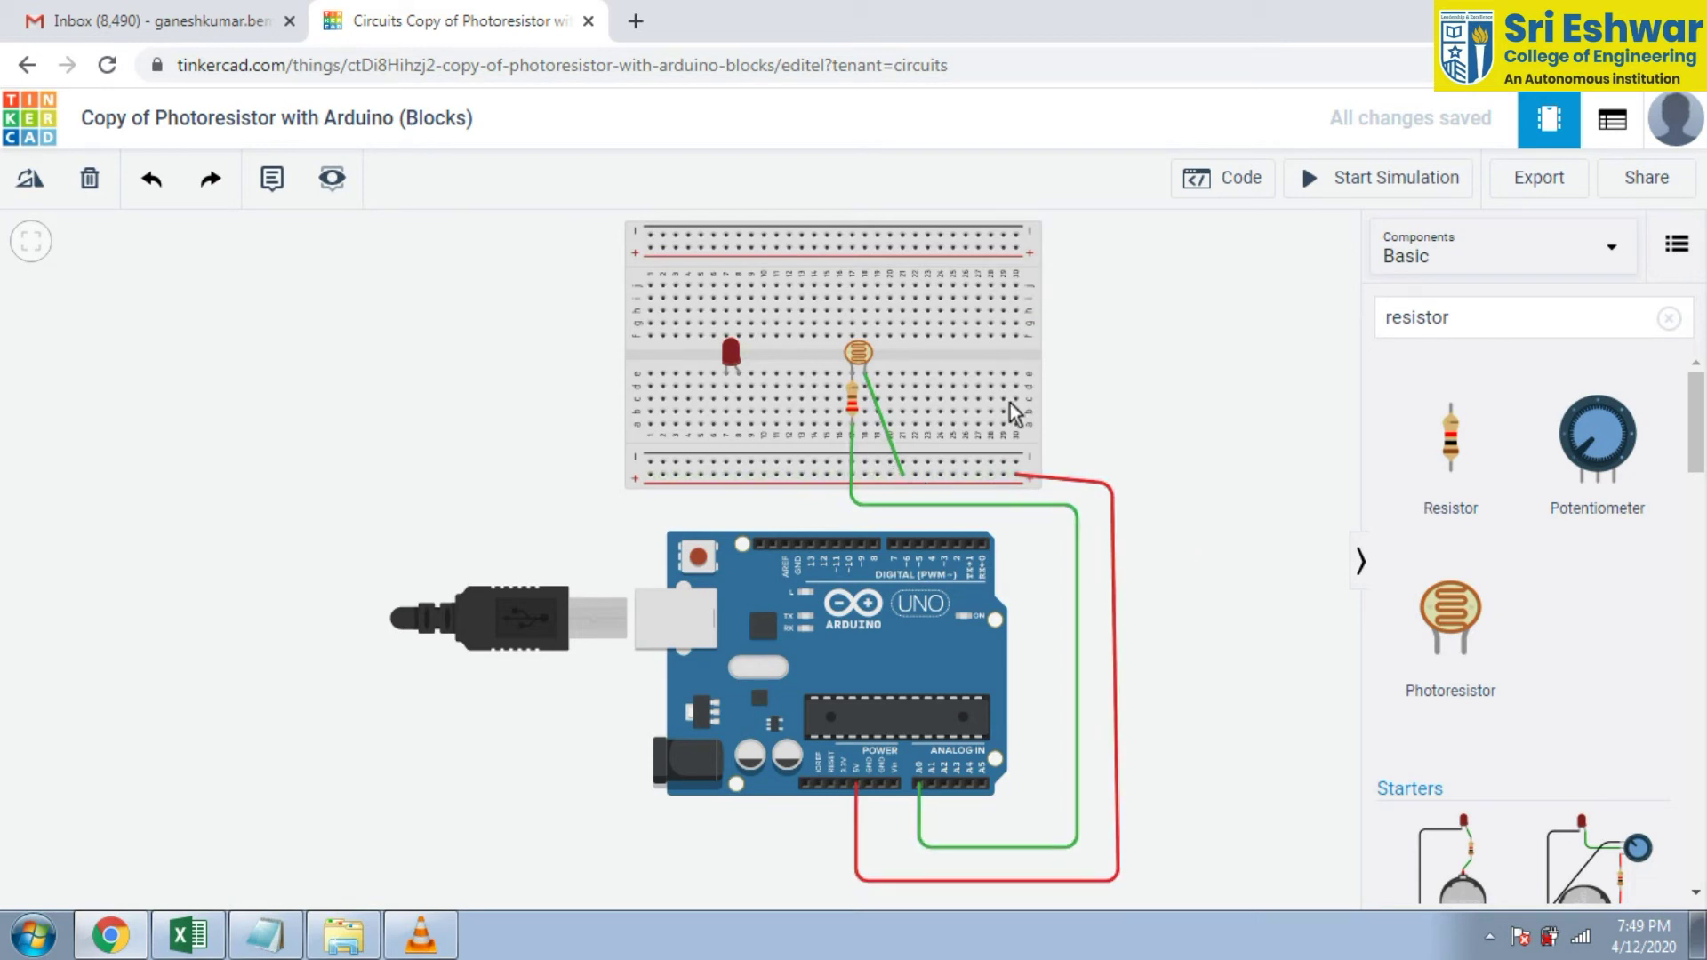
Step: Place a second 220 Ω resistor on the breadboard directly under the LED
scroll(923, 418, down, 1)
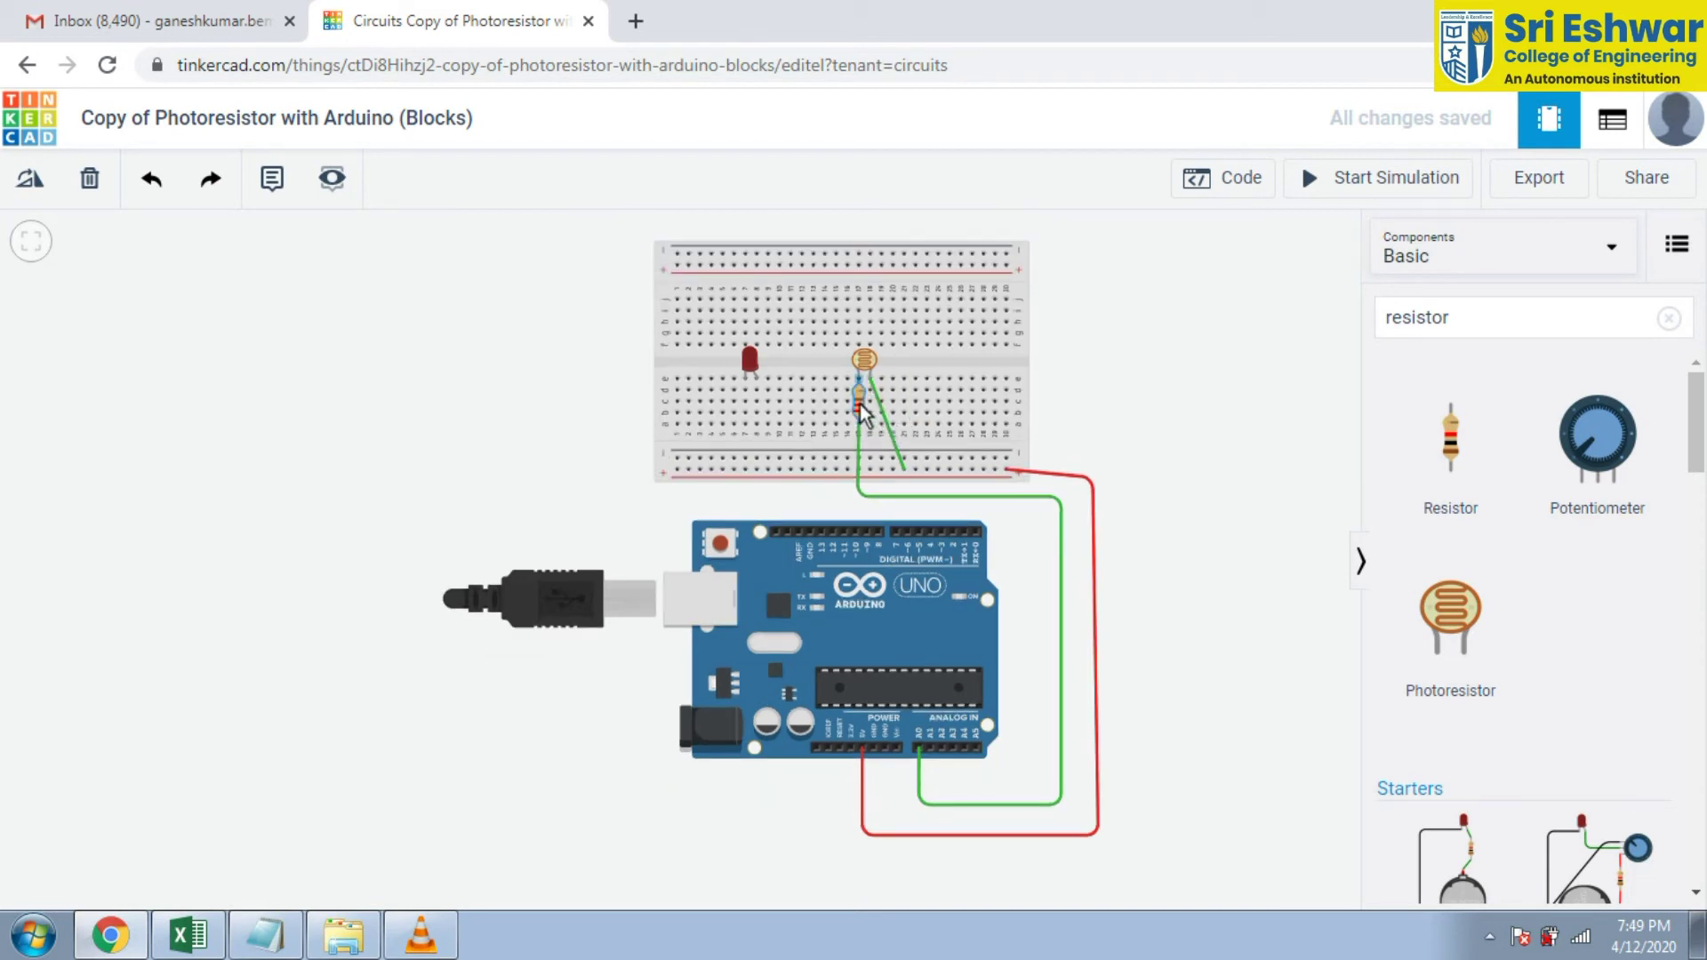
drag(863, 414, 754, 416)
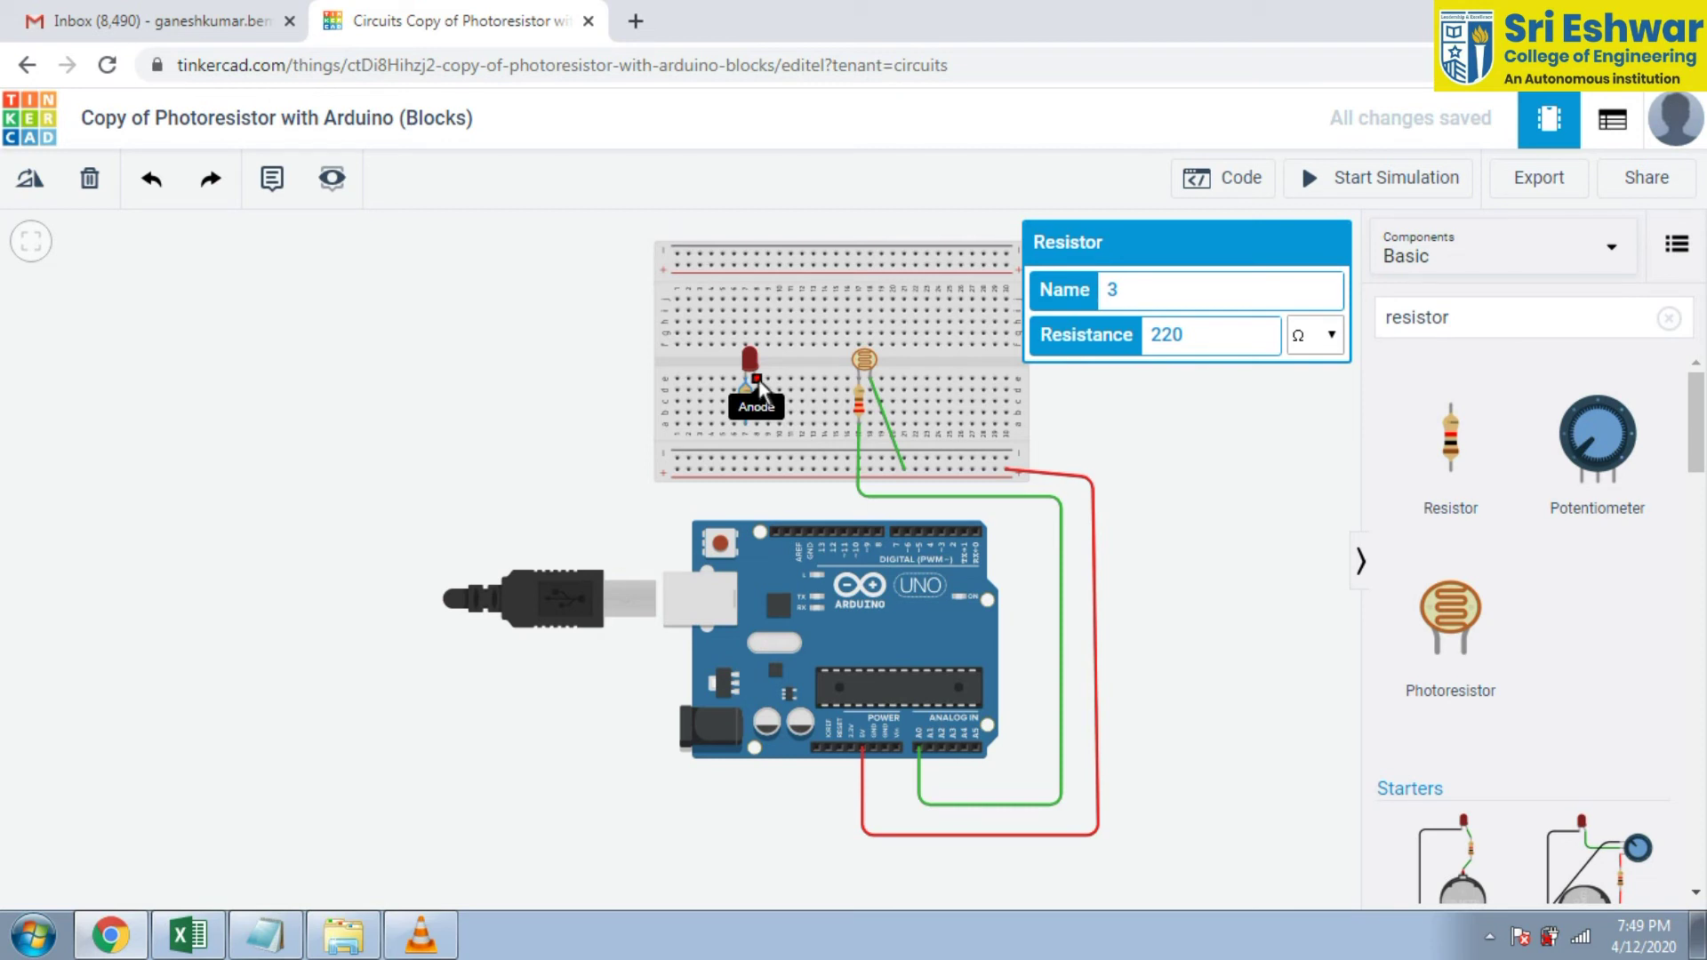
click(757, 383)
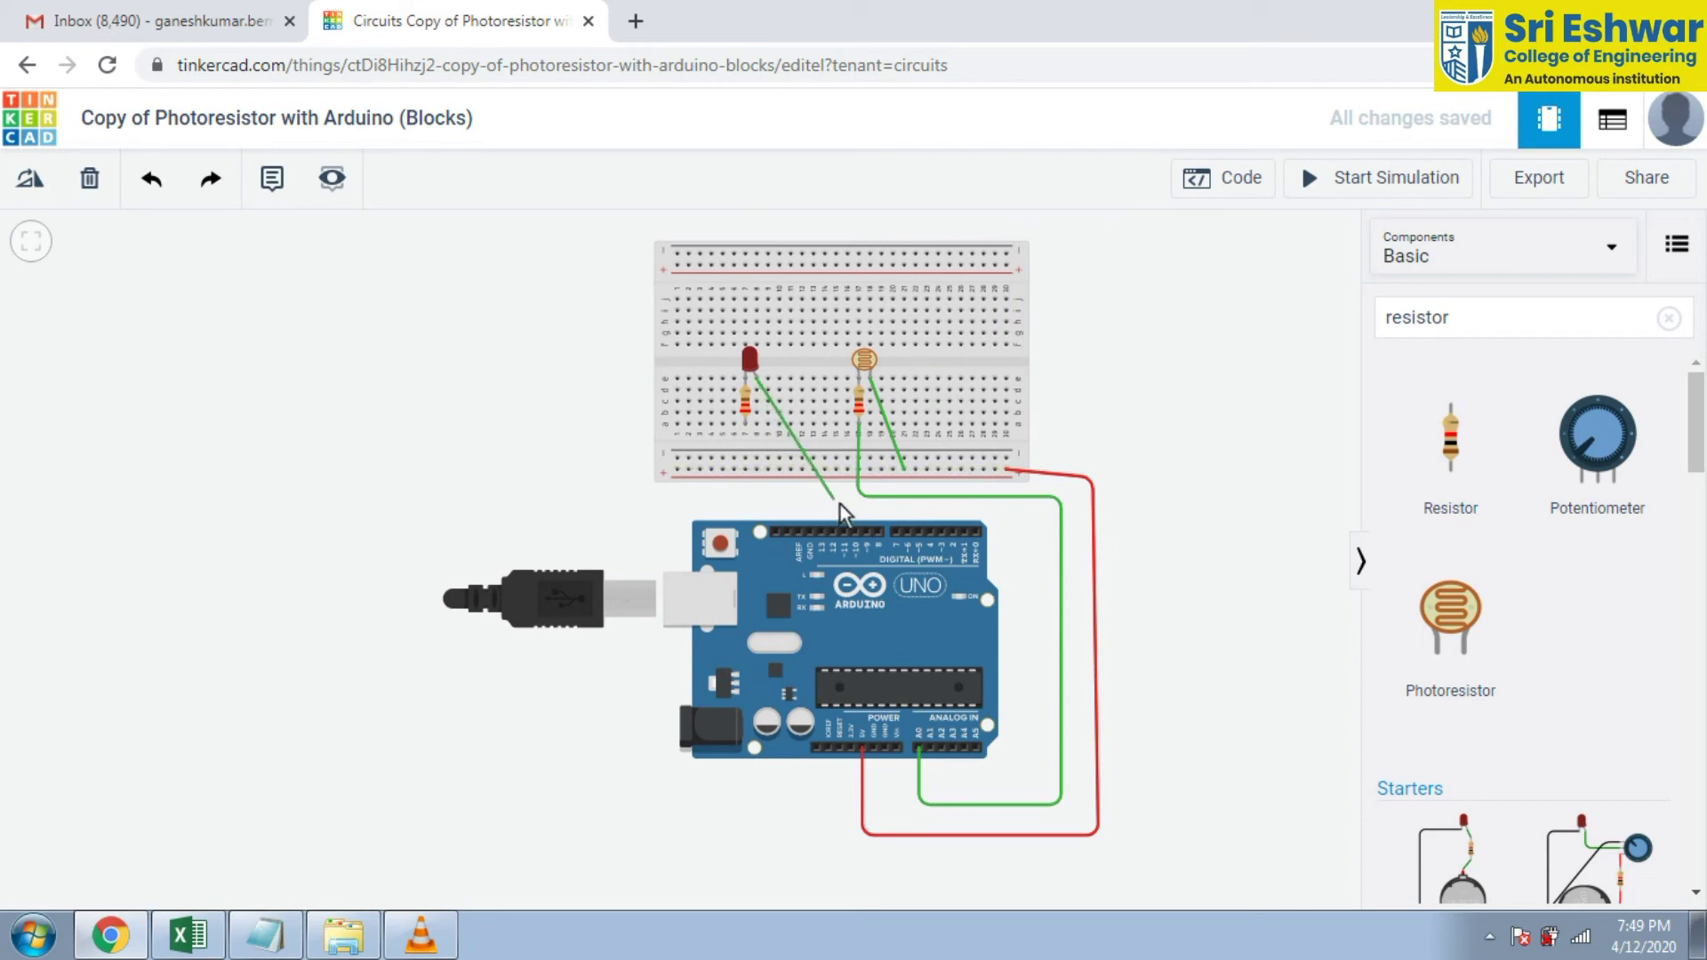
Step: Connect the LED anode wire to pin 9 and the LED's resistor to the negative rail
scroll(843, 514, up, 5)
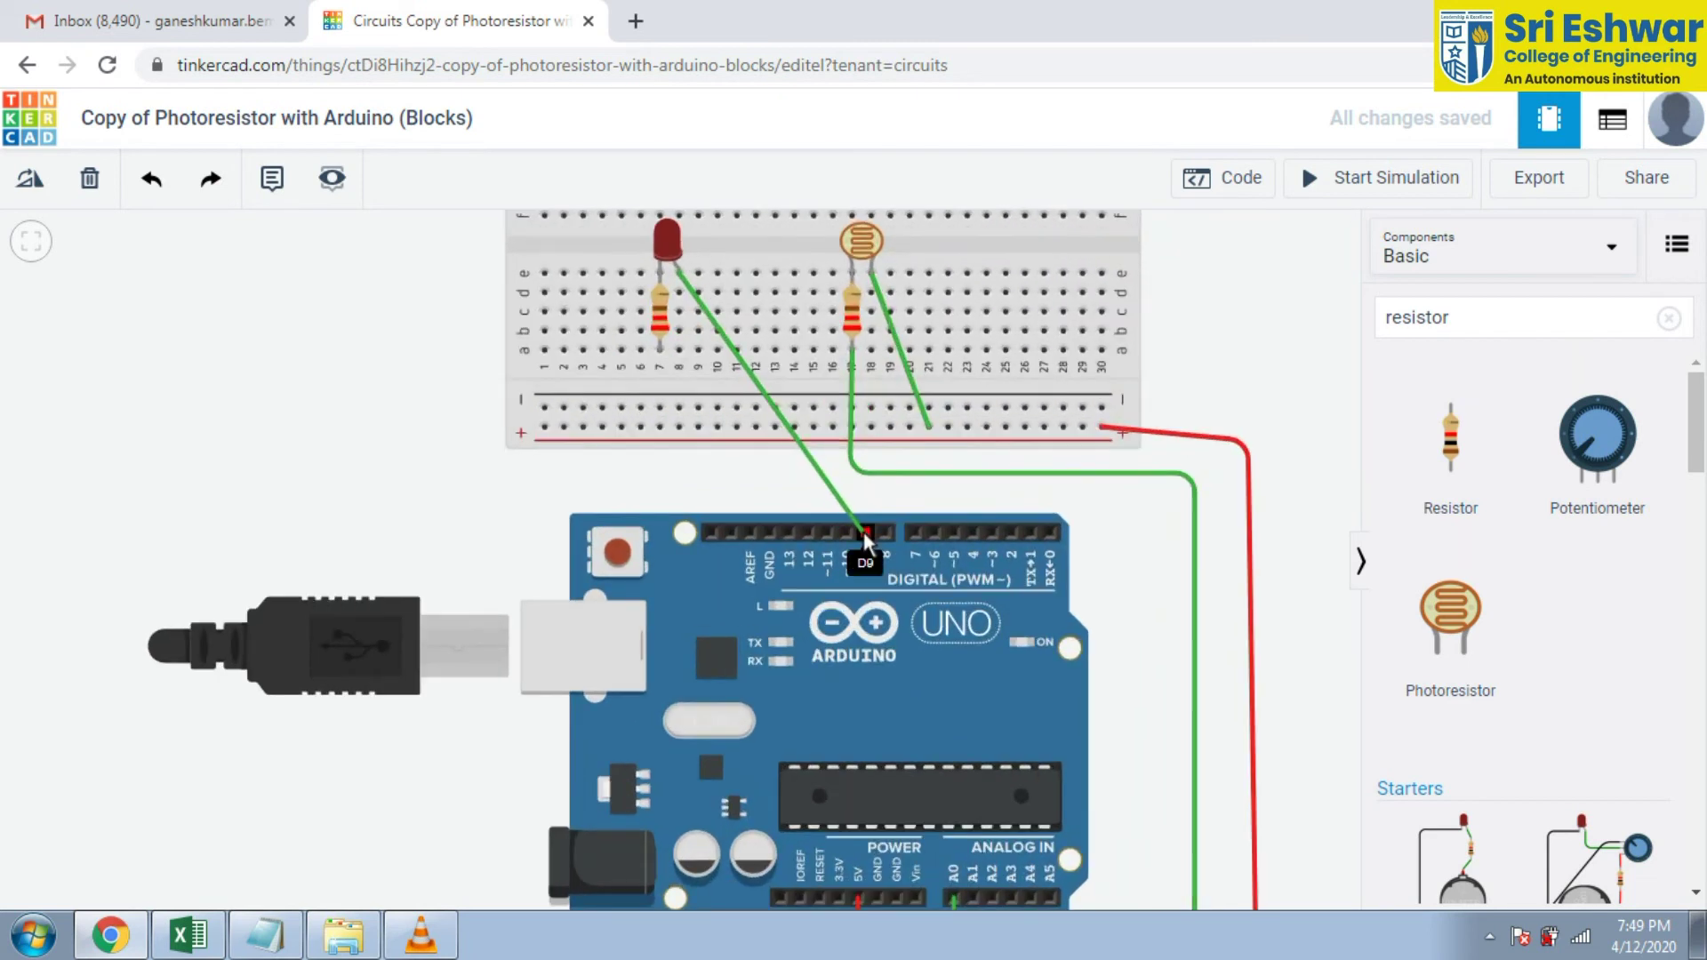
click(863, 532)
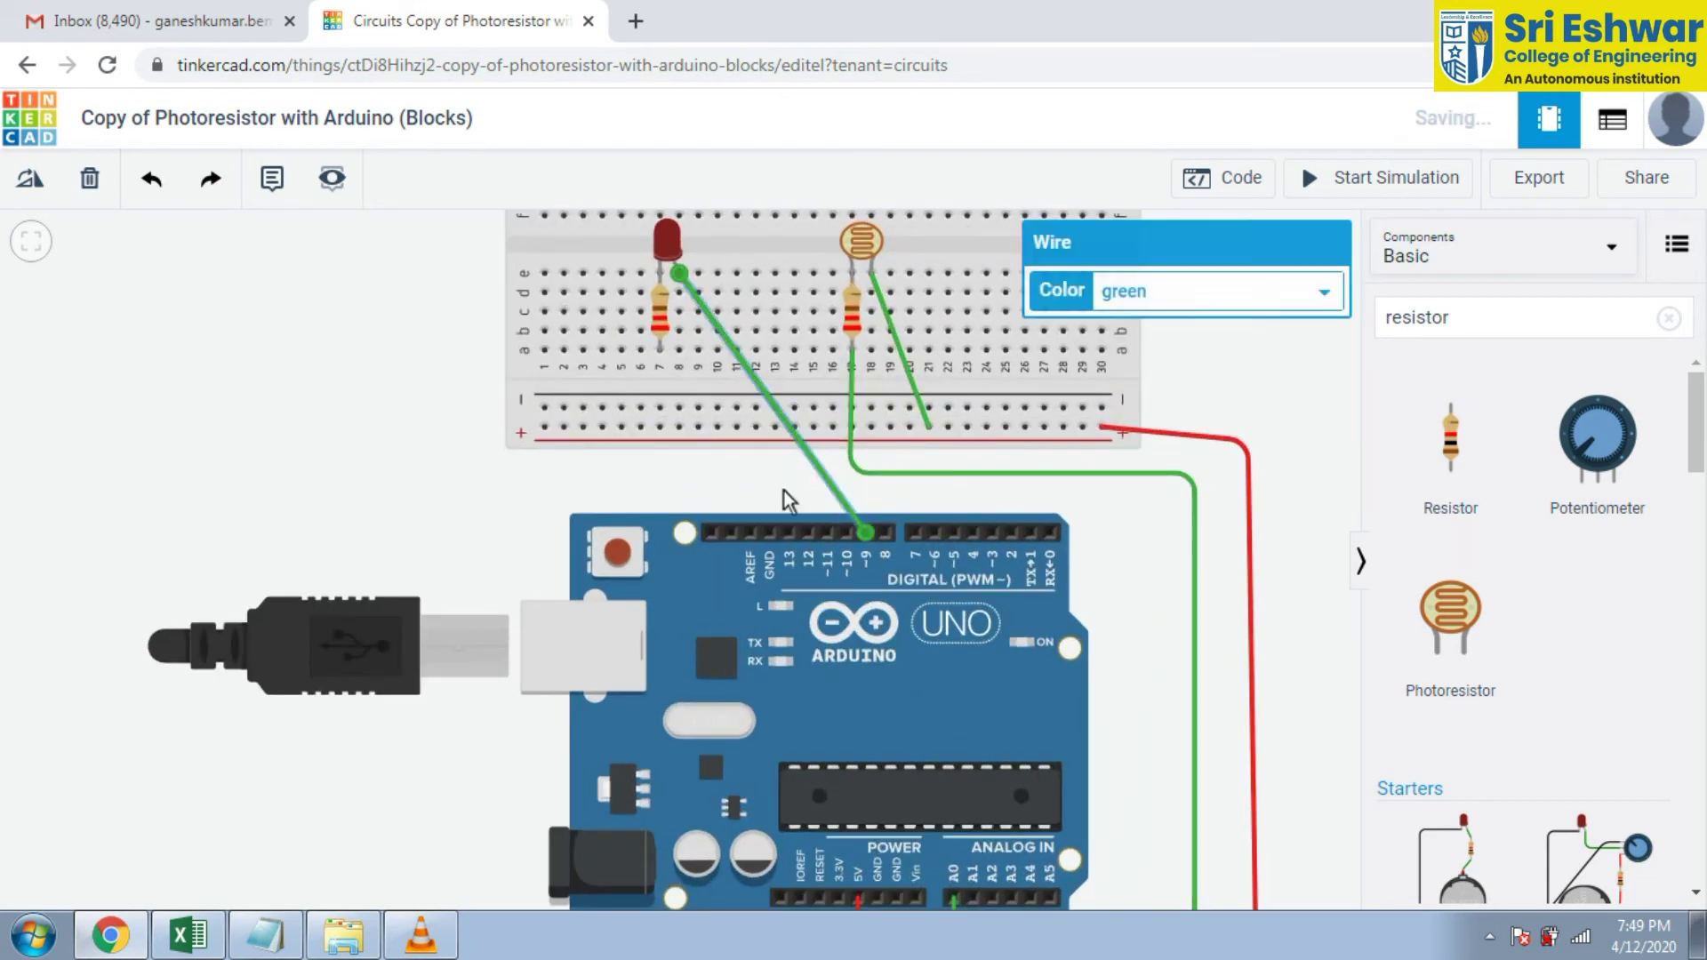
click(745, 463)
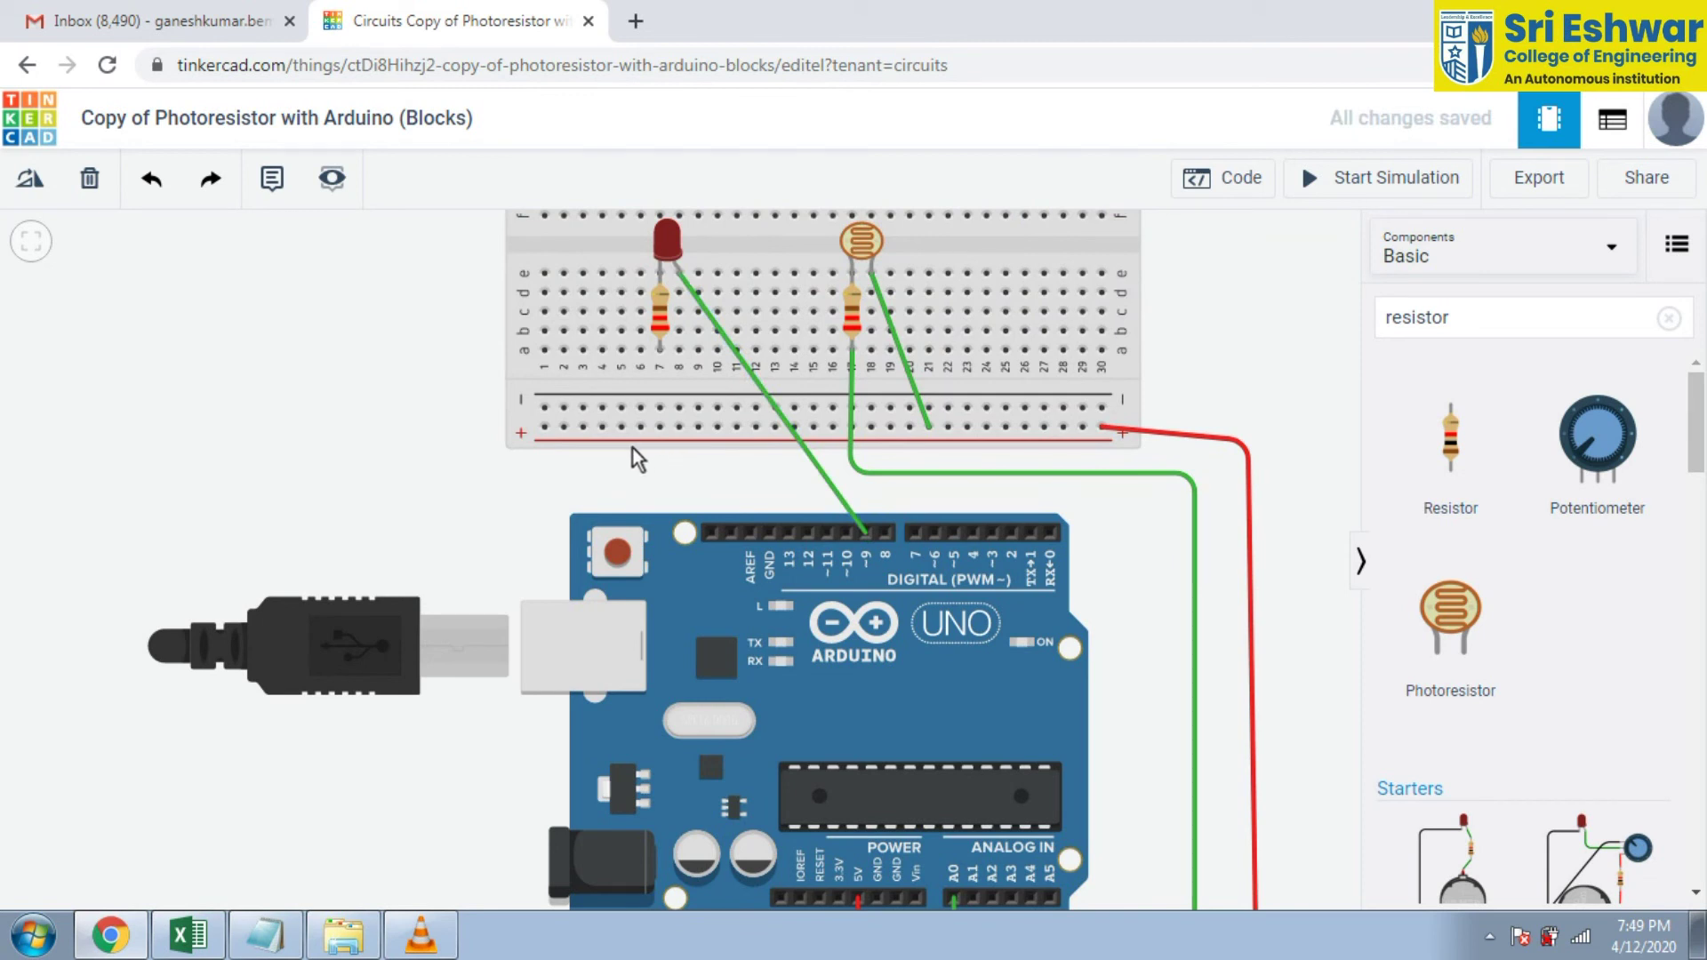
click(659, 352)
click(641, 408)
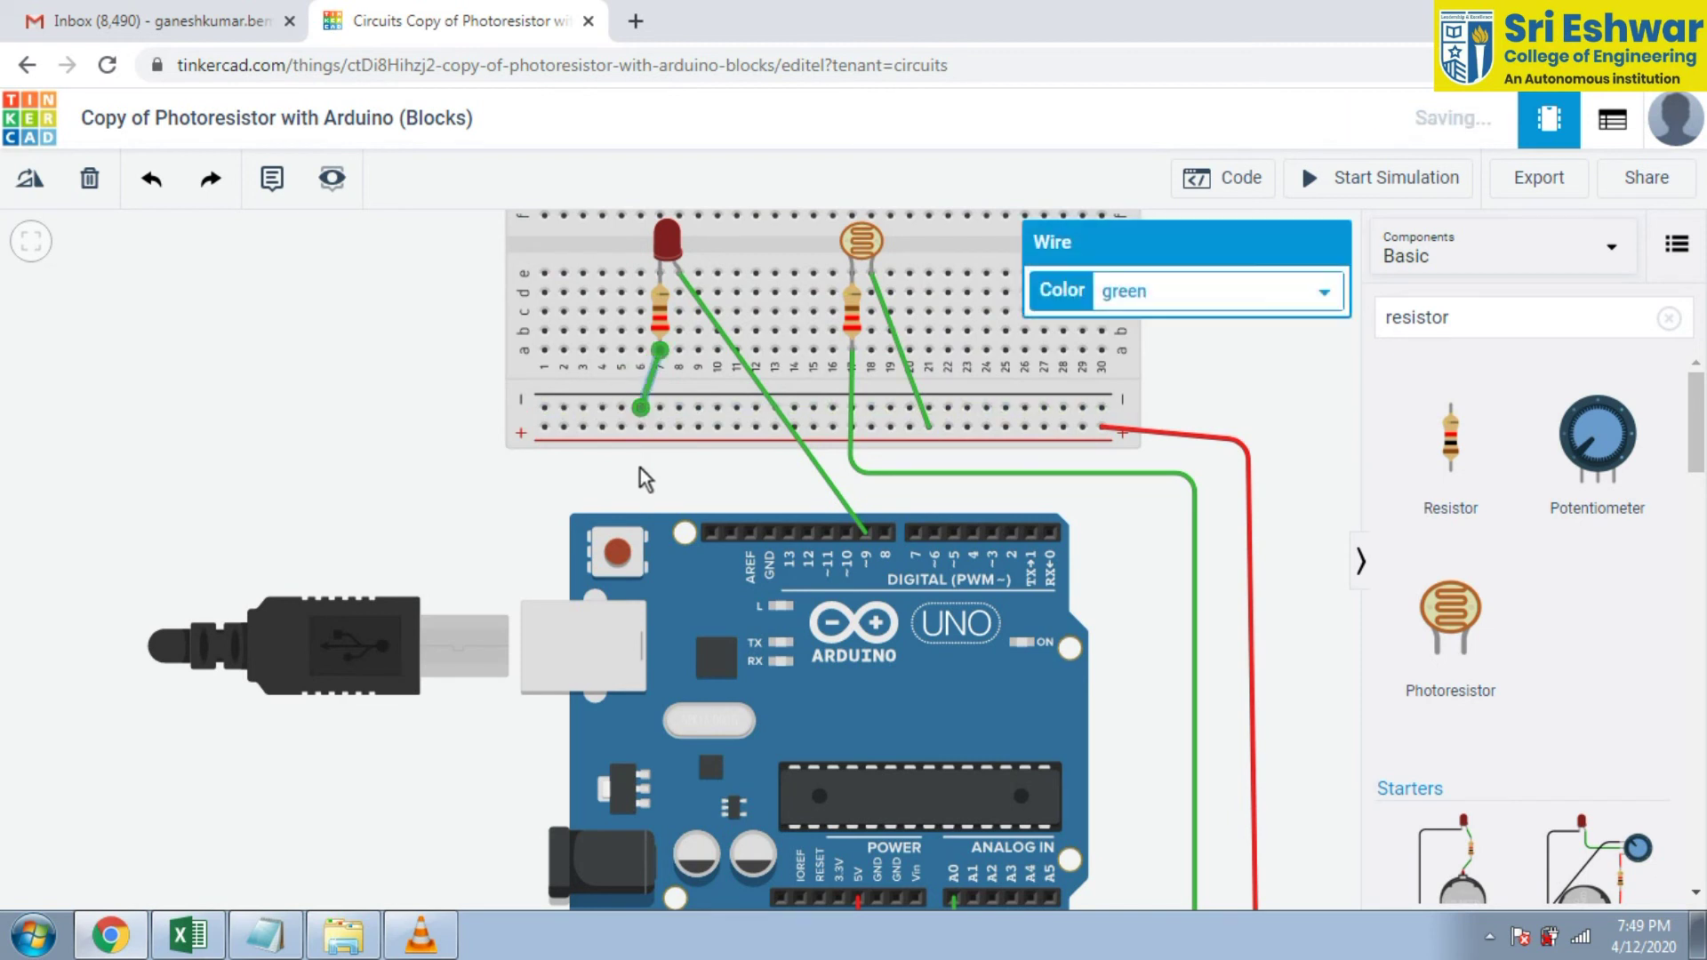
drag(641, 476, 646, 479)
Step: Run a wire from Arduino GND around the rail's end to the negative rail
click(776, 536)
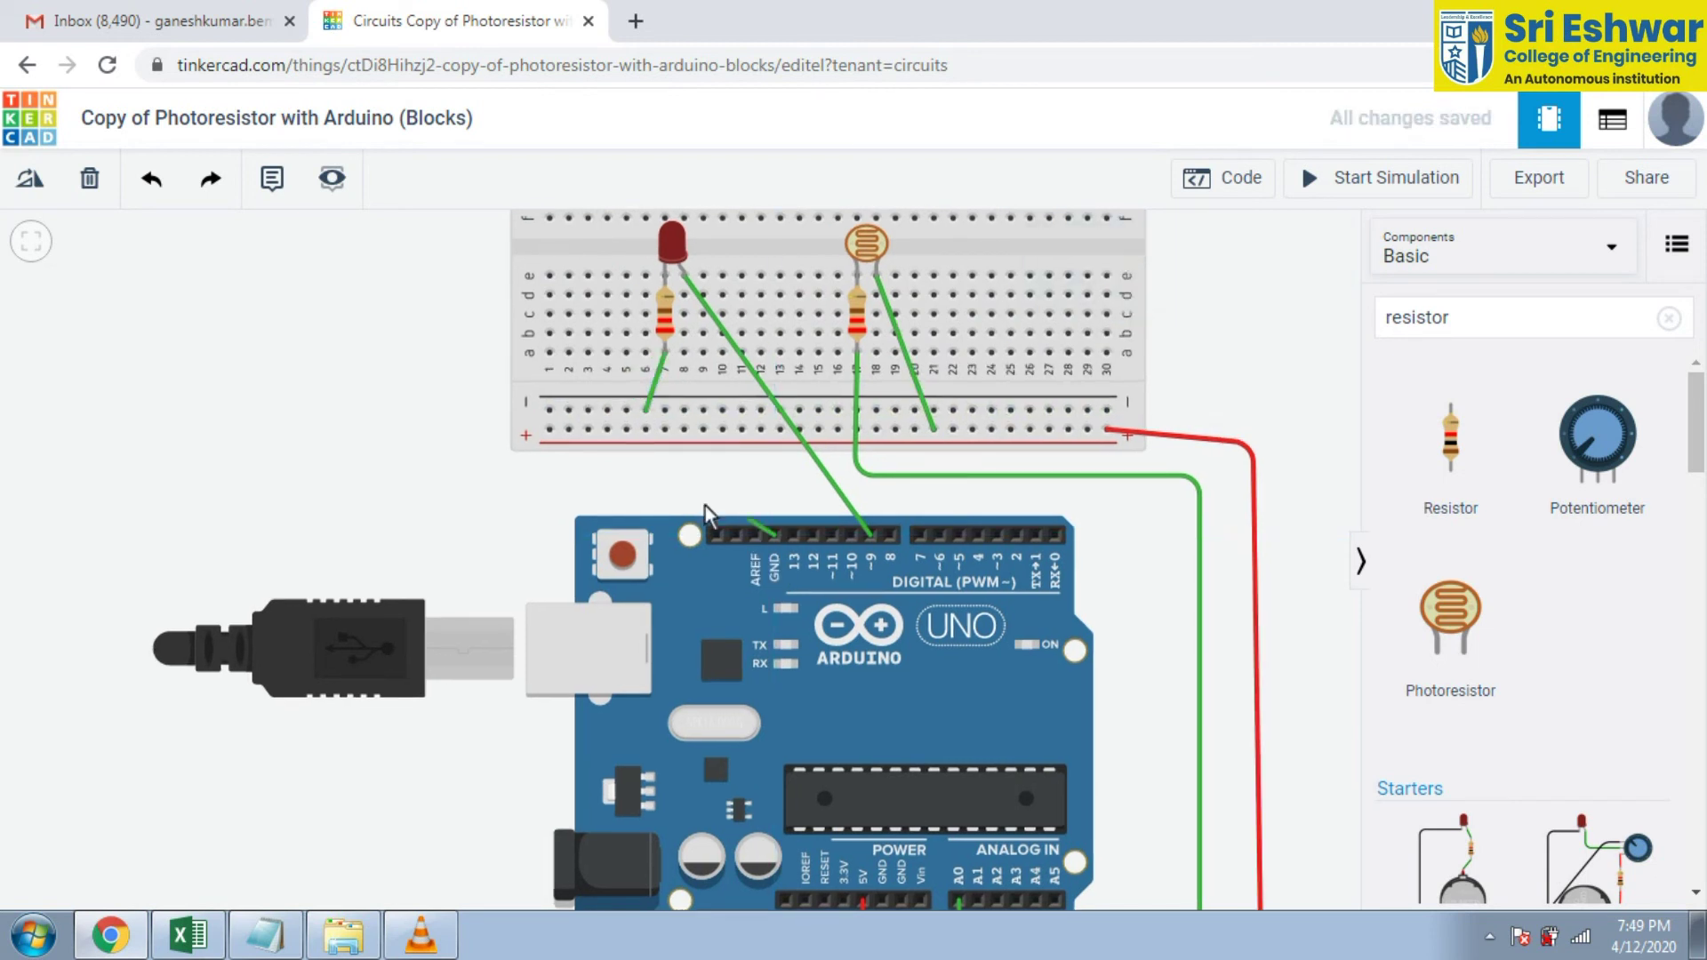
click(464, 465)
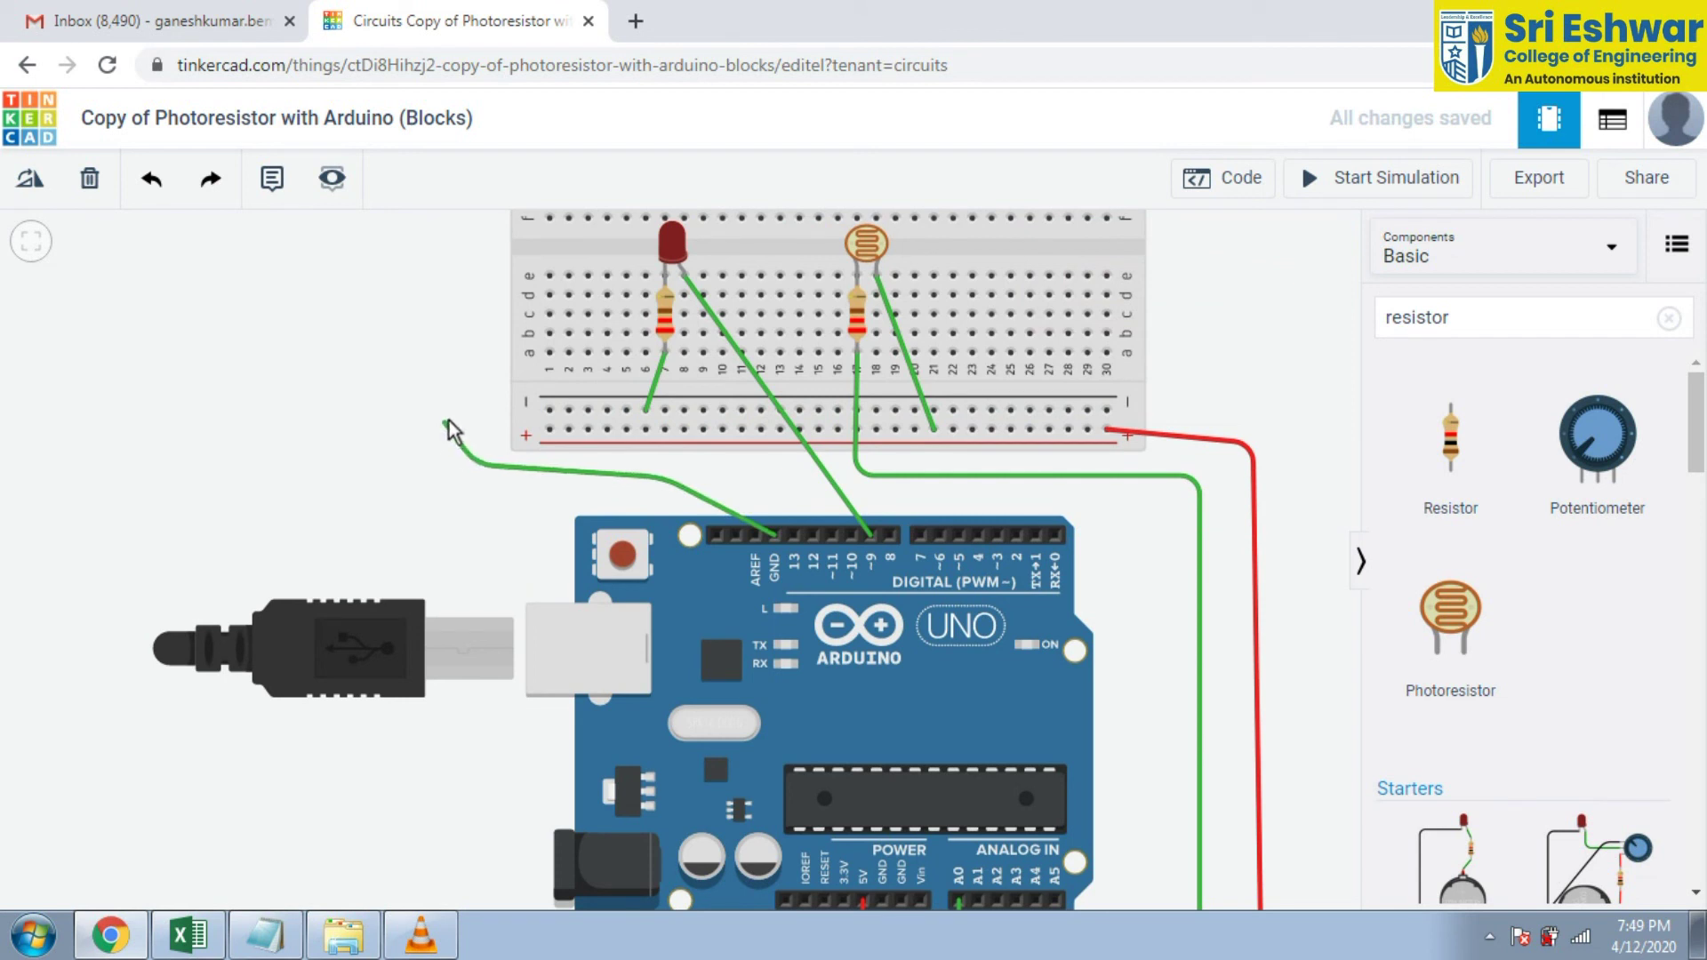
click(456, 418)
click(549, 410)
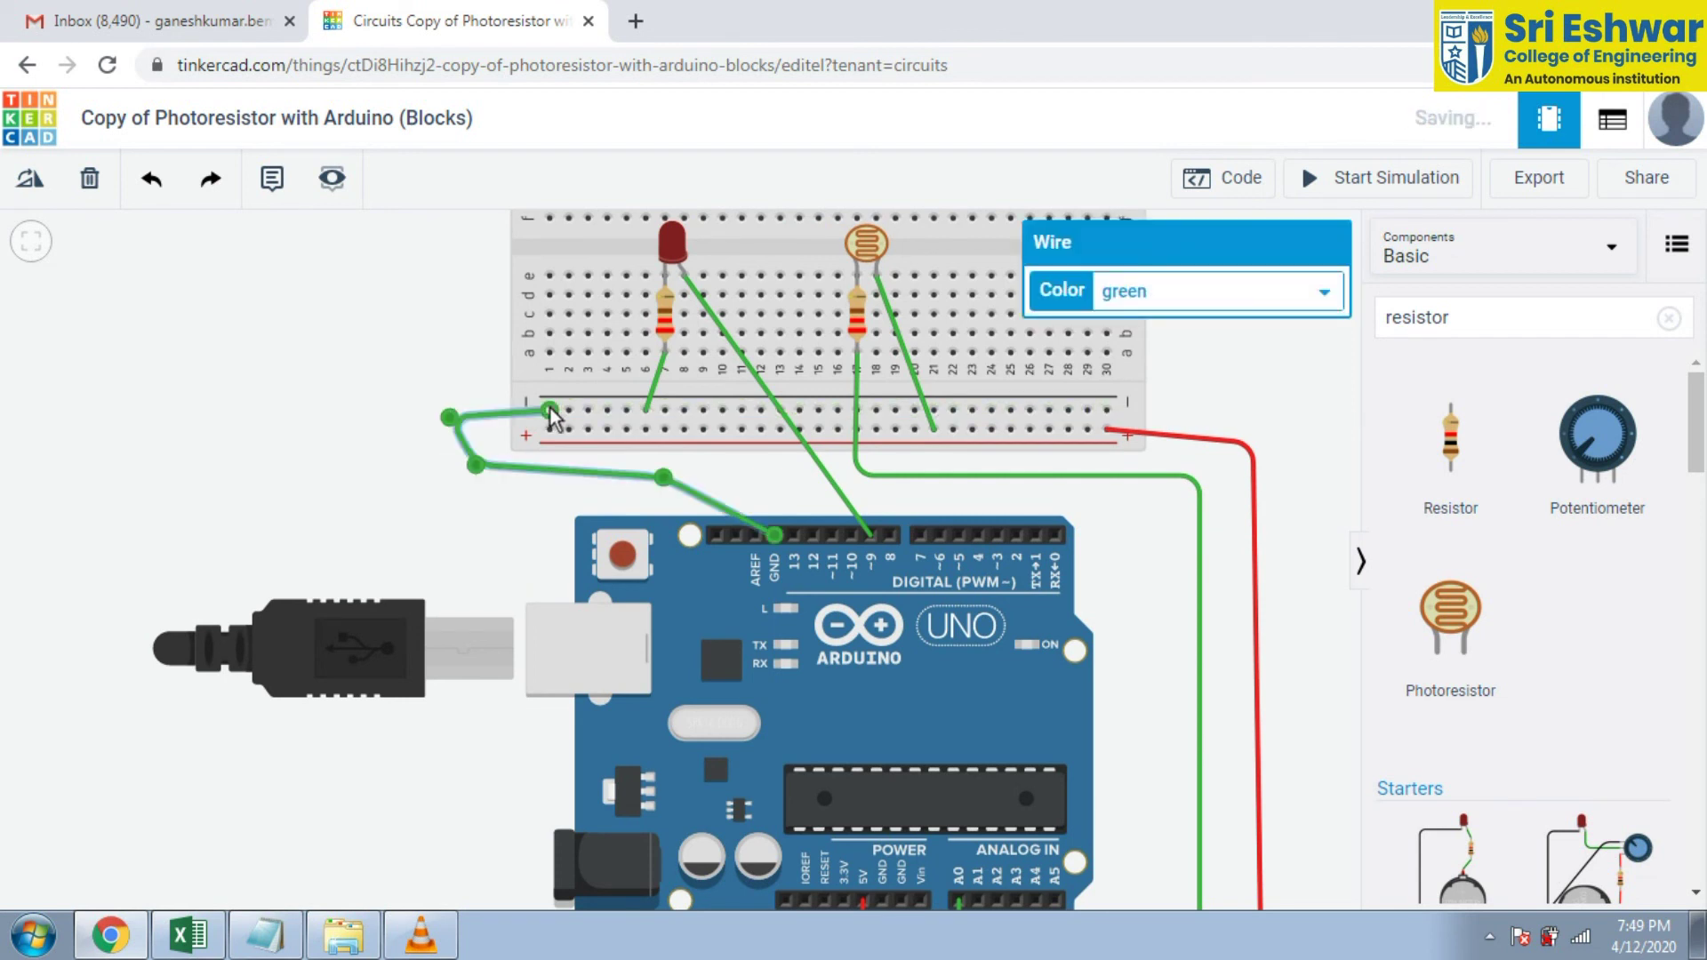
click(457, 335)
scroll(827, 489, down, 1)
scroll(852, 490, down, 2)
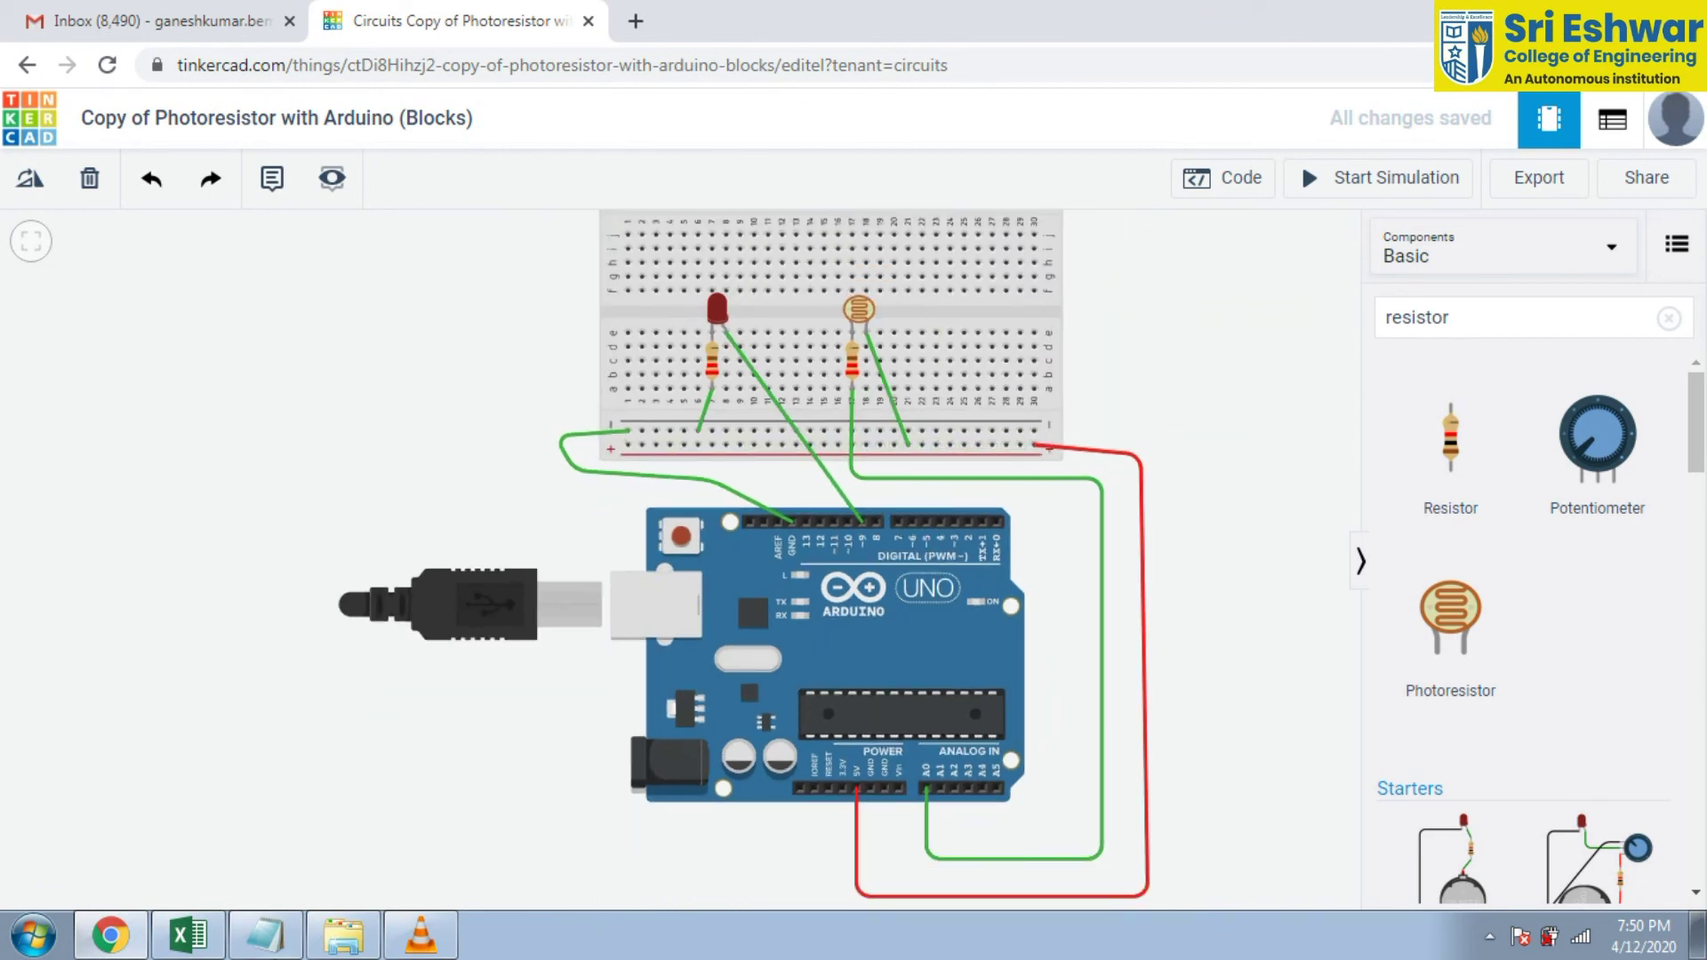
Step: Select and copy the whole photoresistor sketch from Notepad
click(265, 935)
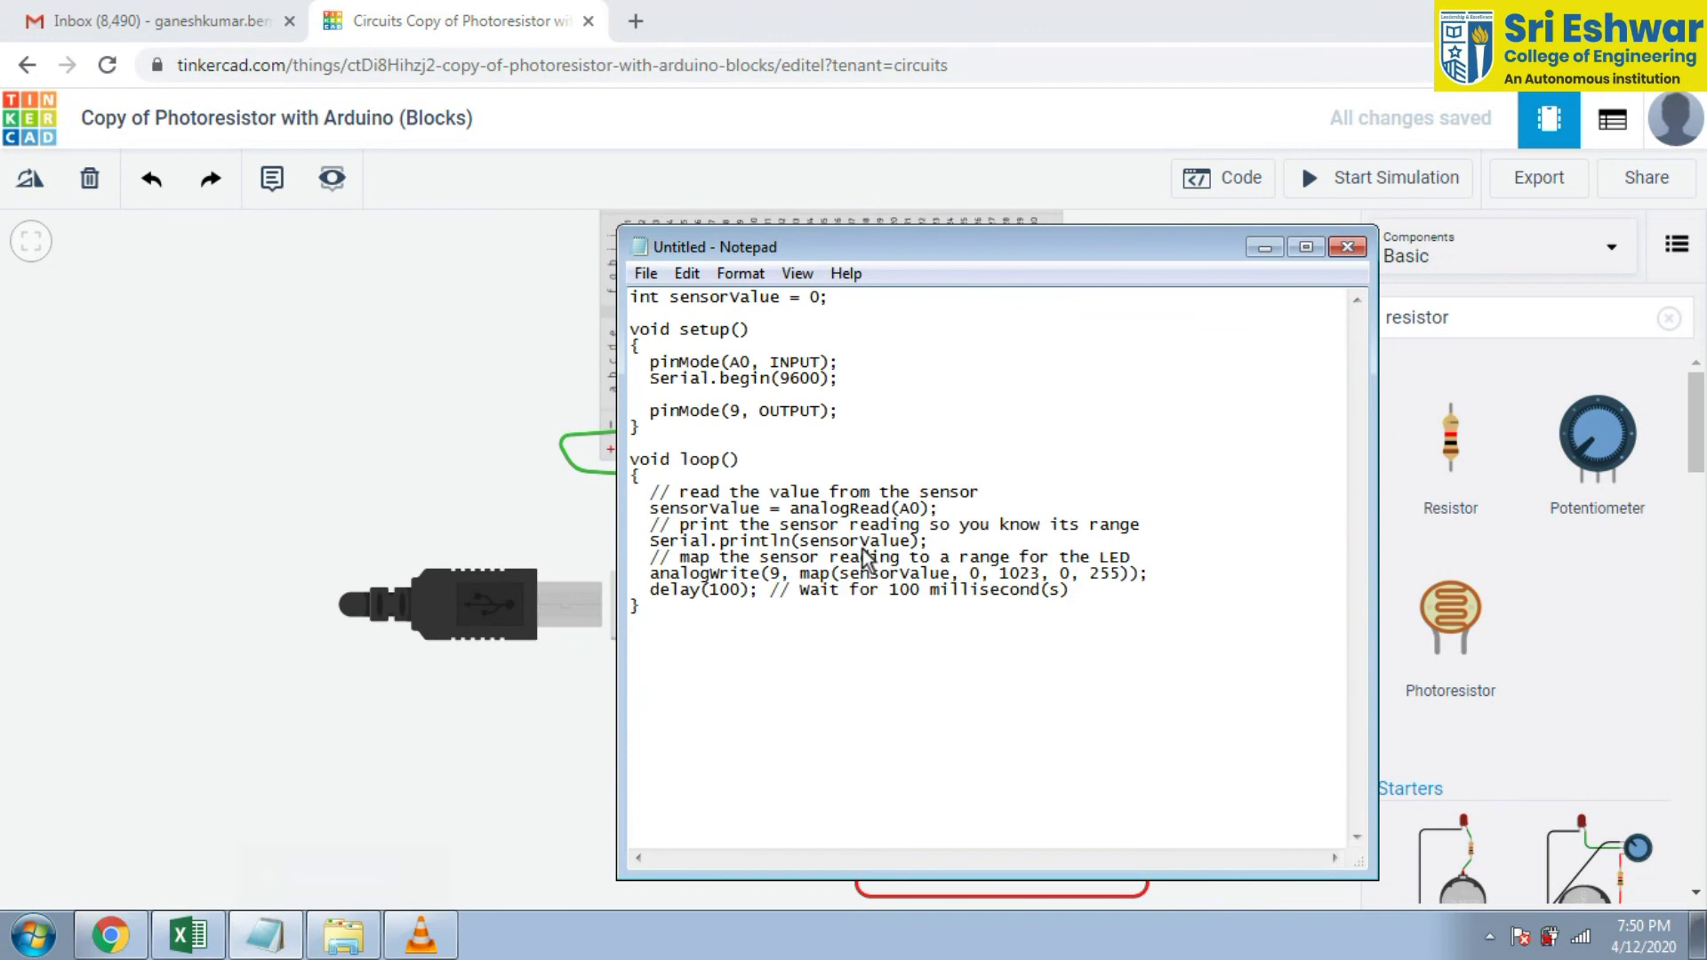
key(ctrl+a)
key(ctrl+c)
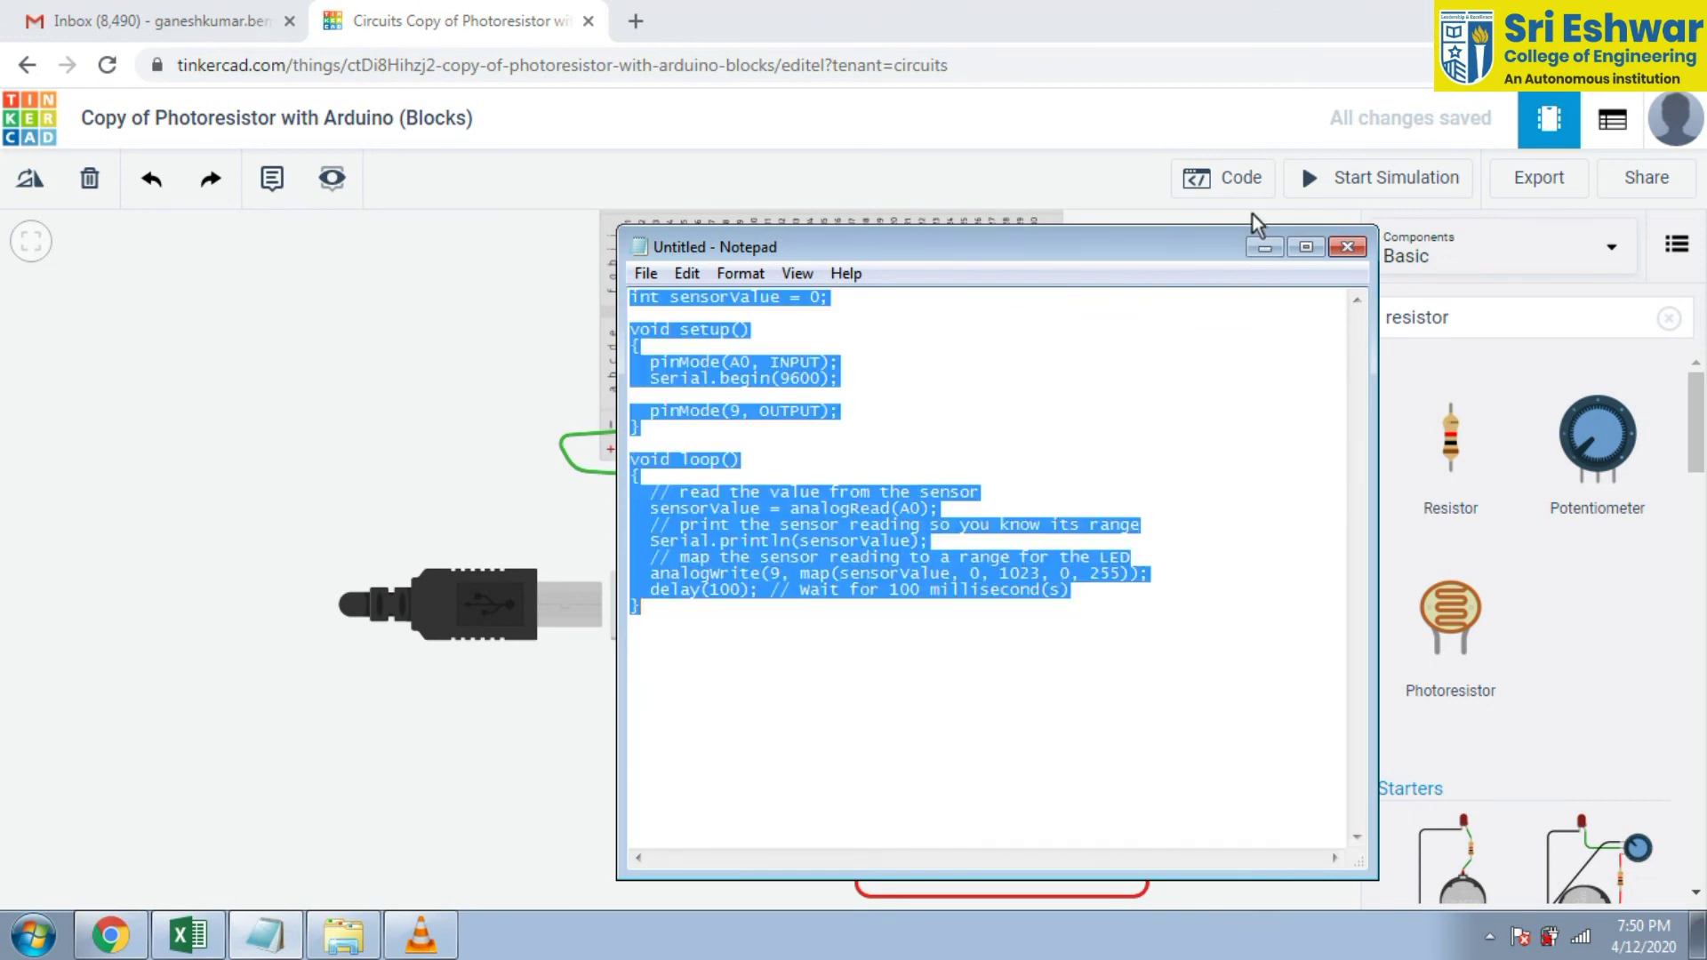
click(1264, 246)
Step: Switch the Arduino code editor to Text mode and paste the sketch over the default code
click(1229, 177)
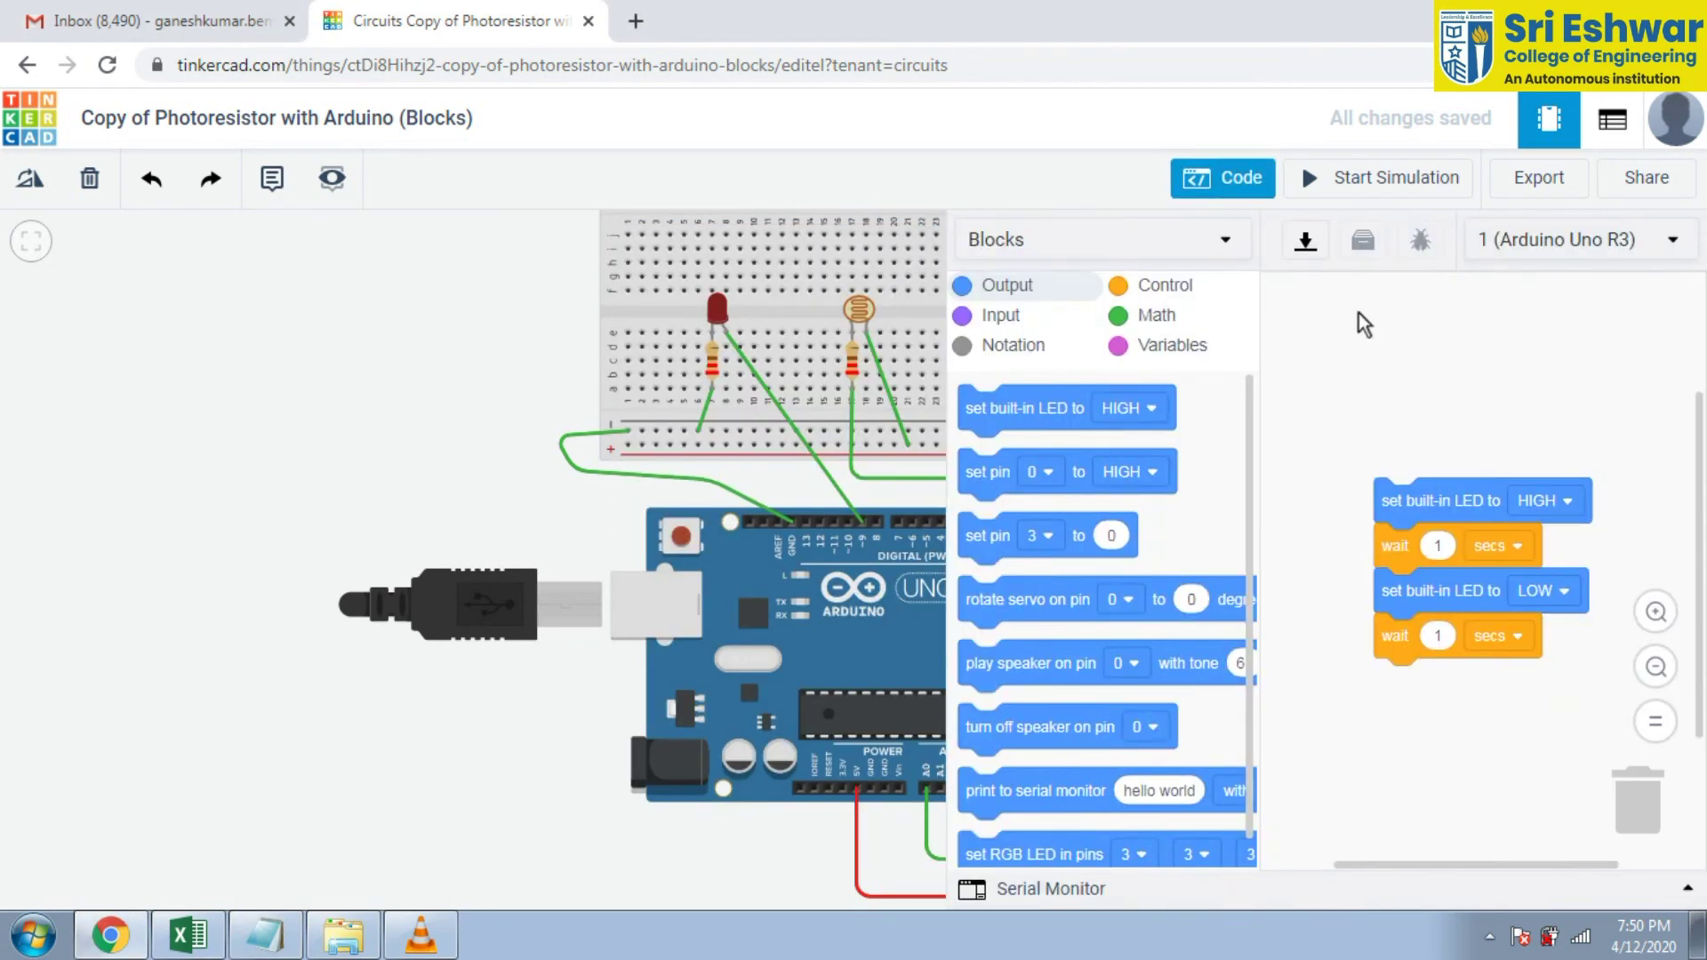
click(1087, 256)
click(1080, 352)
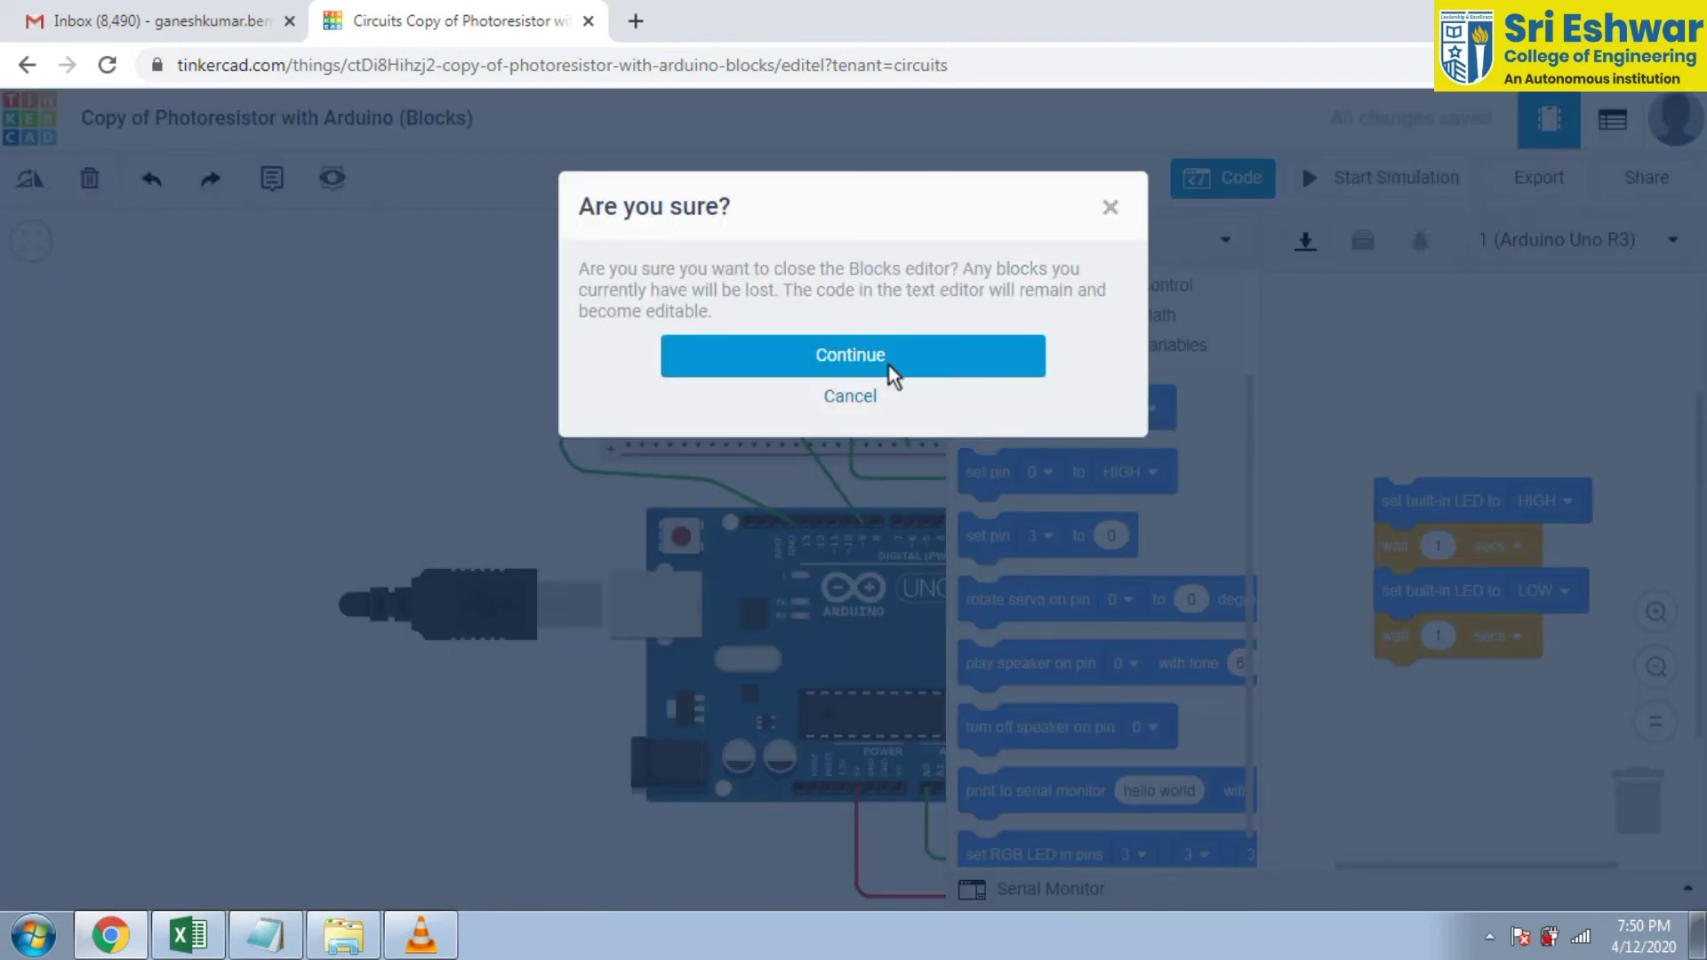
click(914, 369)
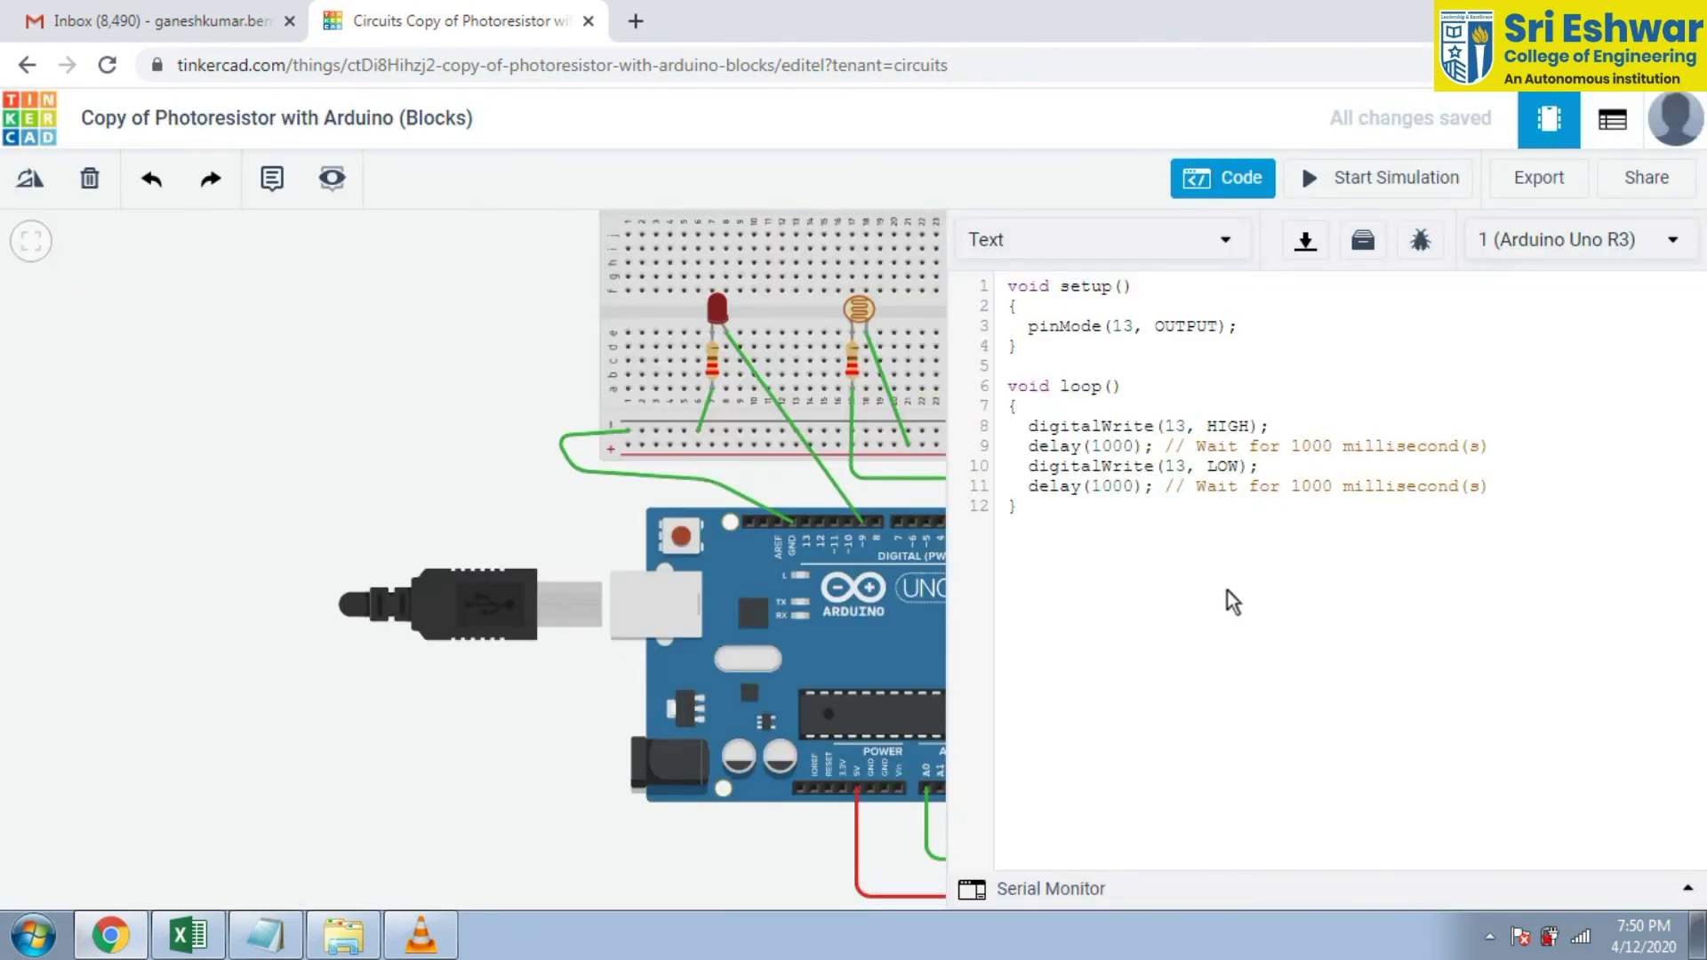
drag(1082, 540, 978, 263)
key(ctrl+v)
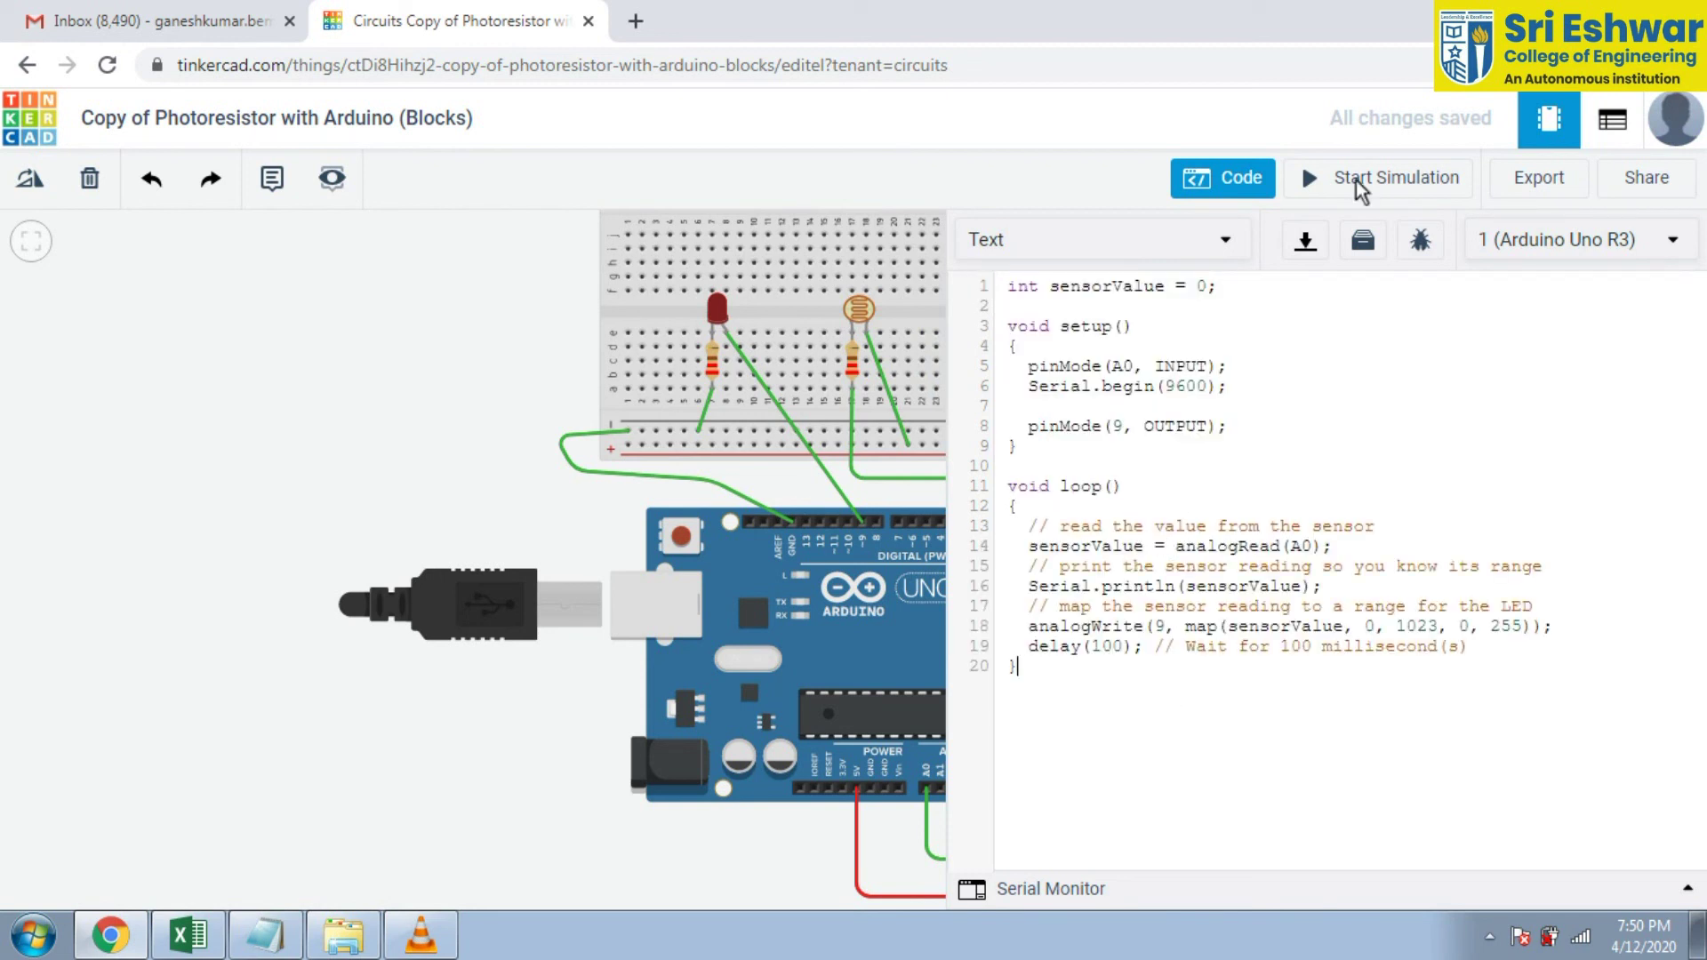
Step: Start the simulation, close the code panel, and select the photoresistor to show its light-level slider
click(1133, 402)
click(1345, 177)
click(1261, 175)
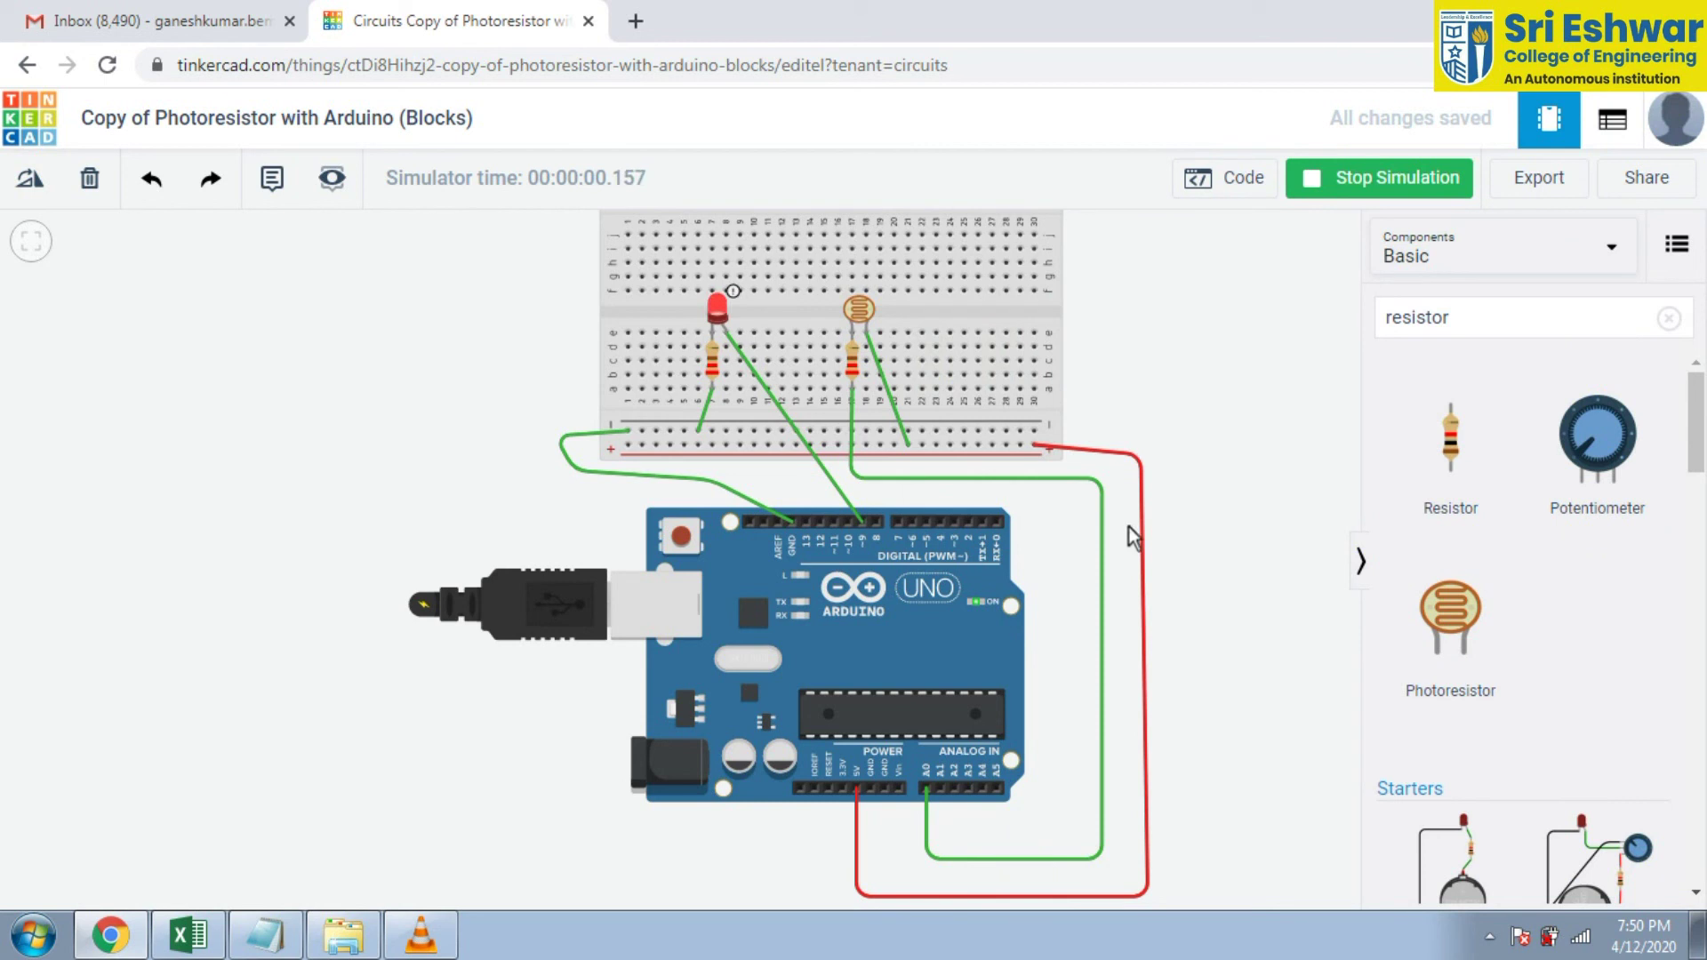
click(861, 308)
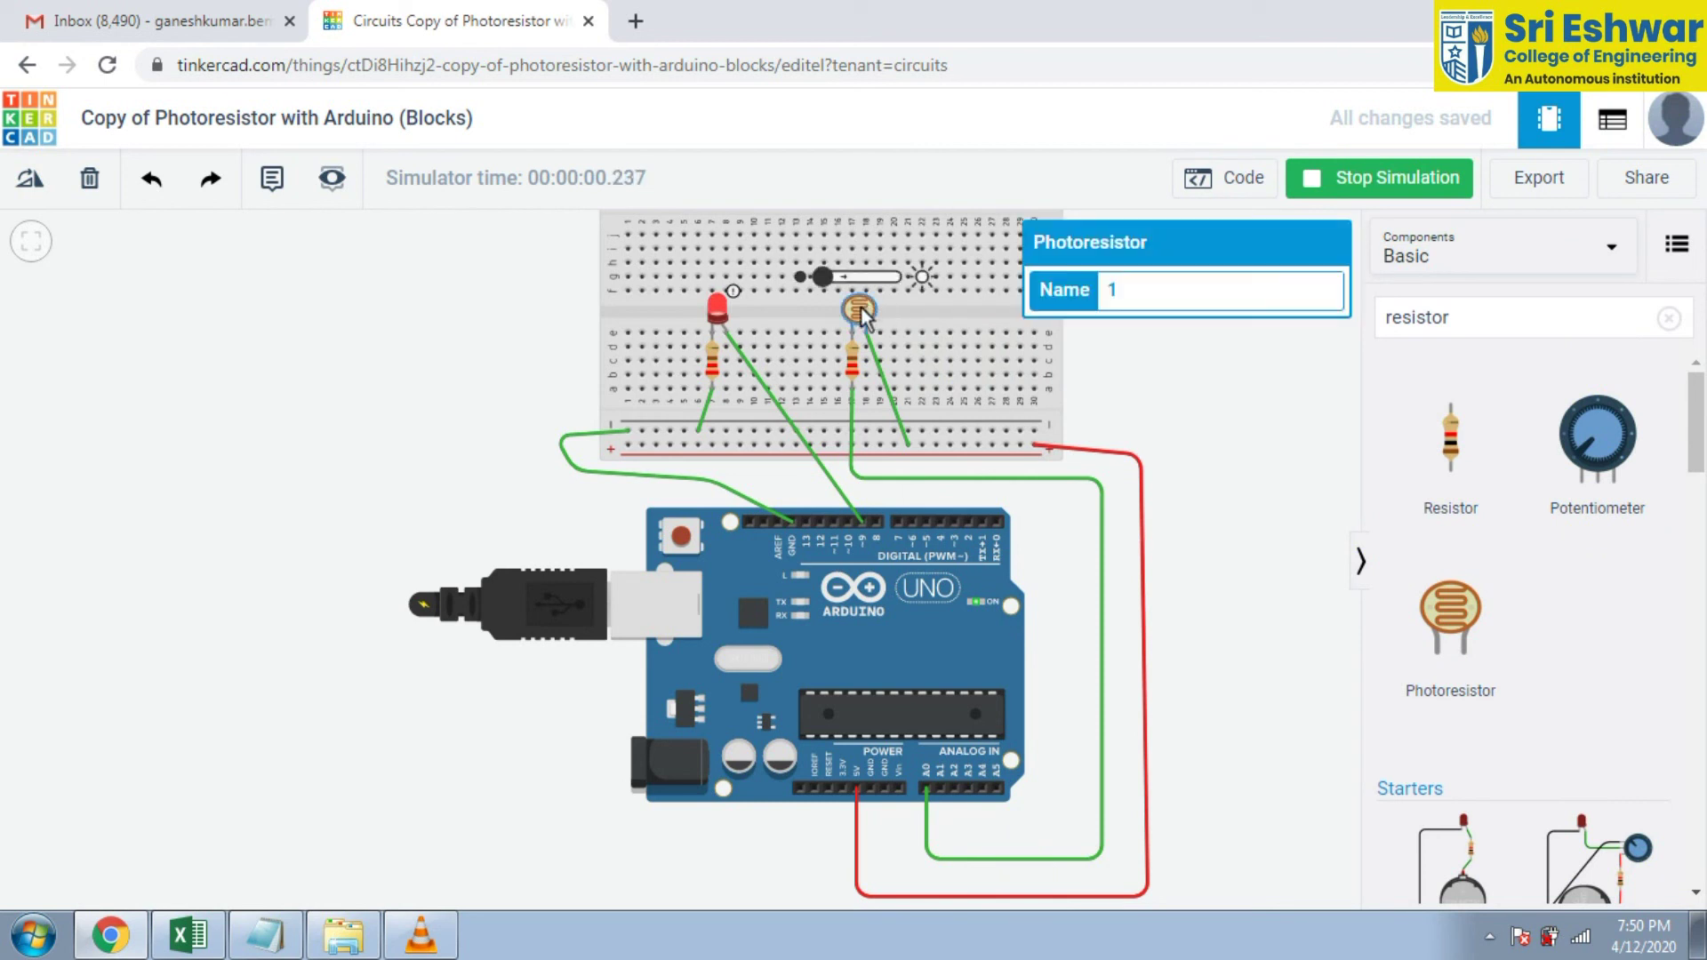